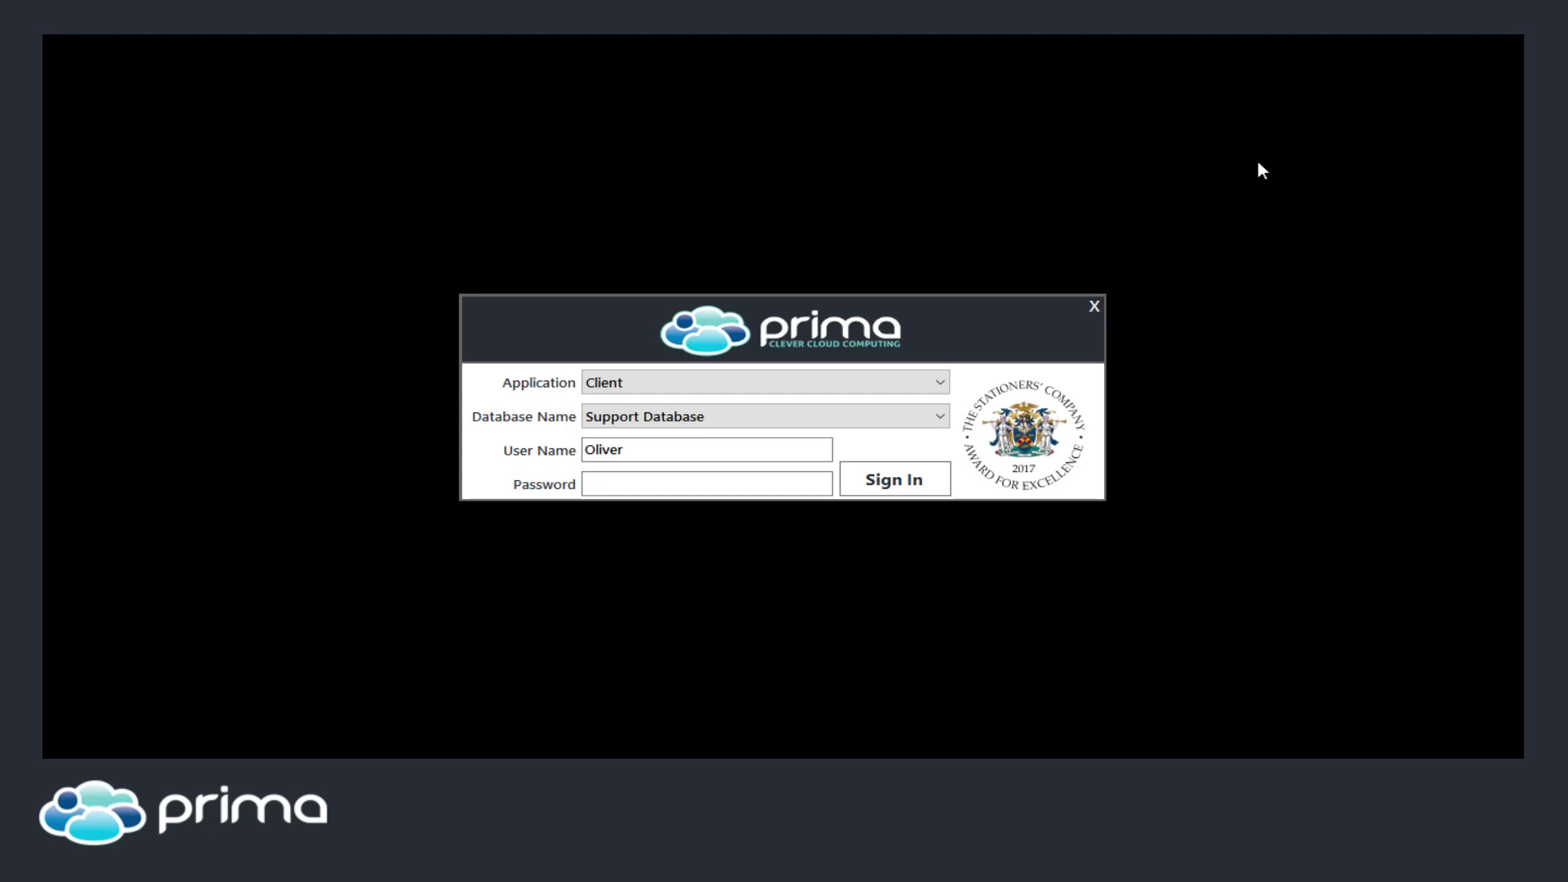
# Step: Sign in to the Client application on the Support Database and maximise the main window
pyautogui.click(895, 486)
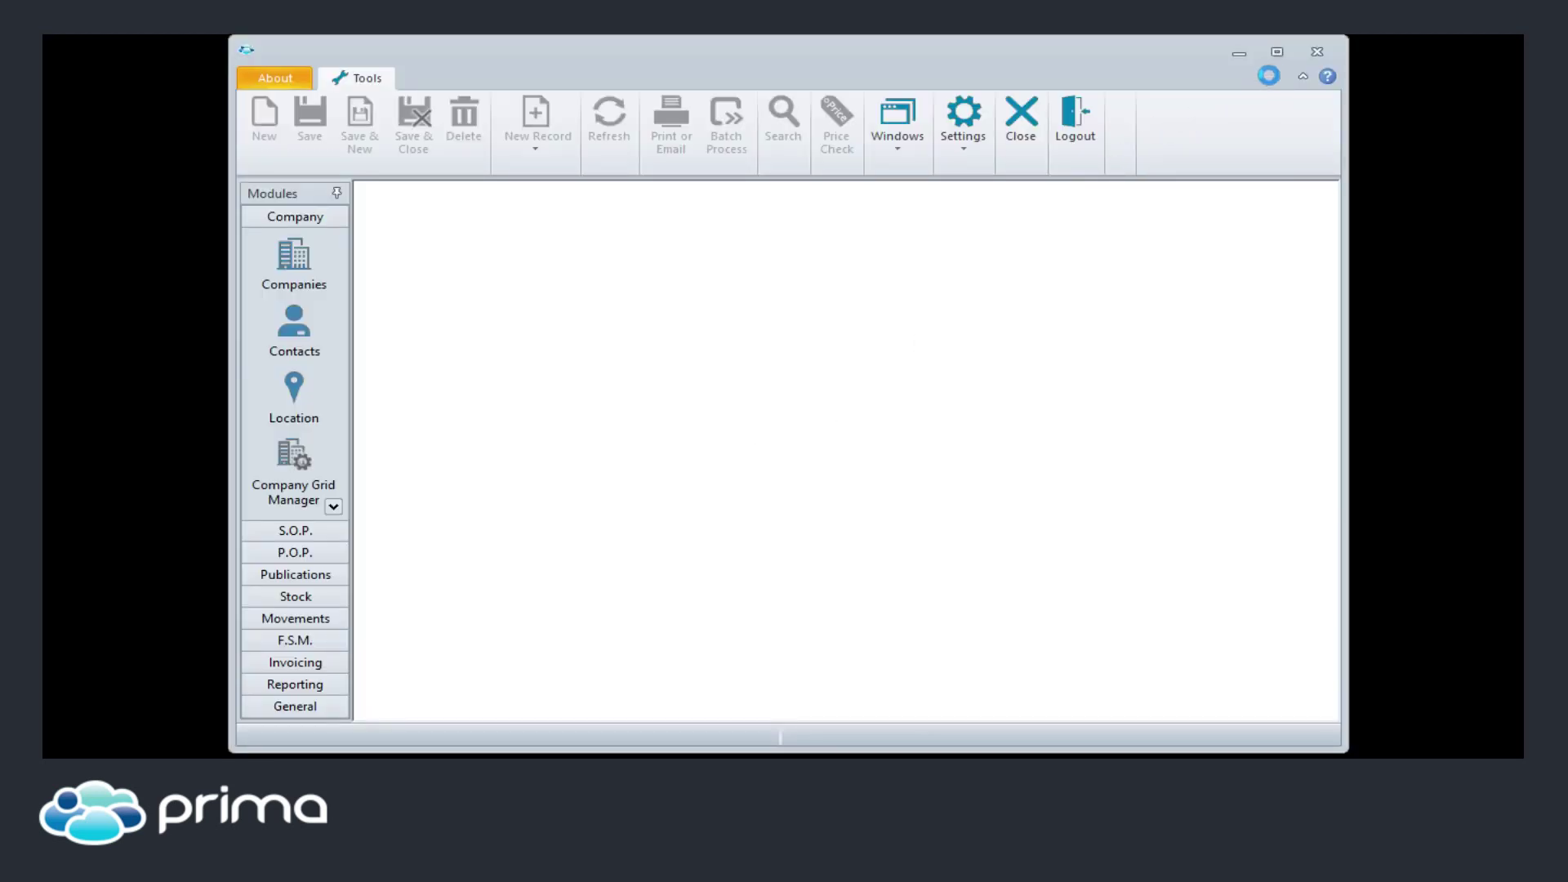
pyautogui.click(1274, 54)
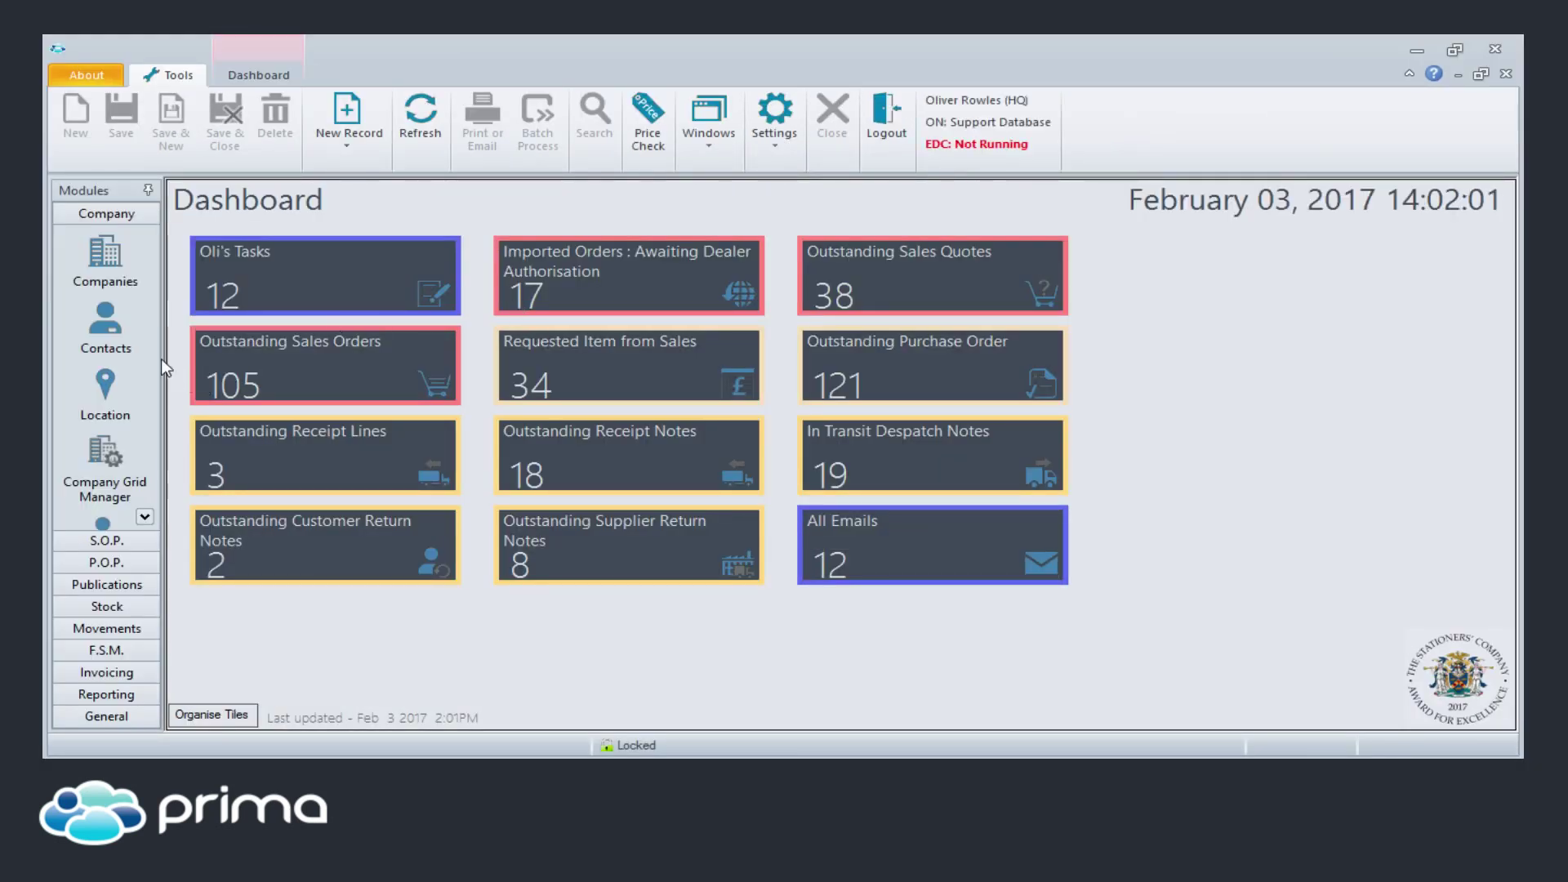
# Step: Open the Contacts lookup, expand its full search criteria and bring up the CRM query configuration
pyautogui.click(115, 332)
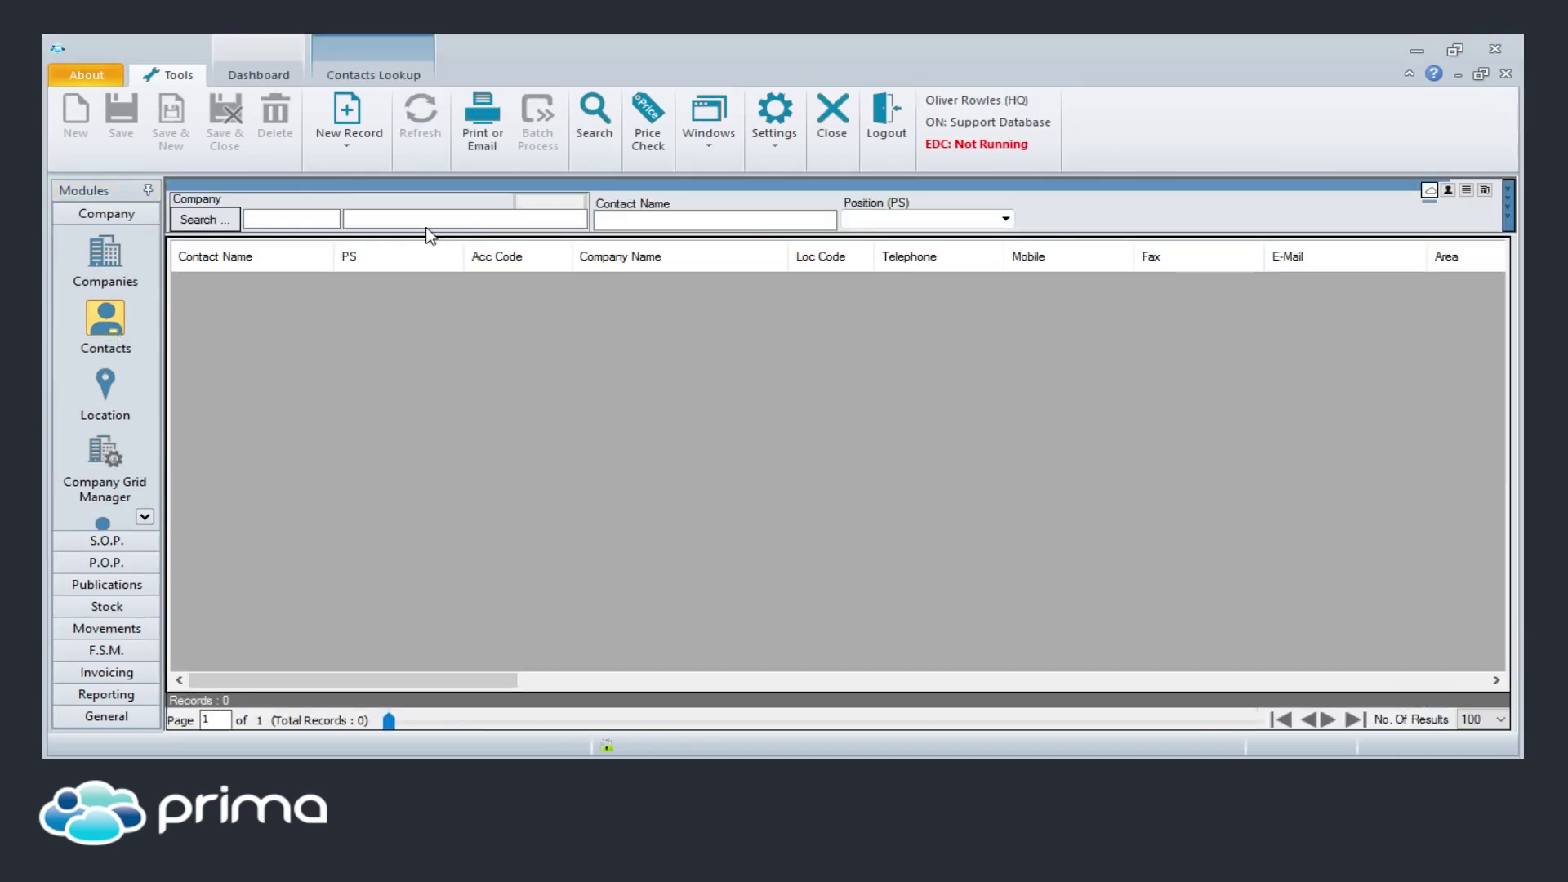
pyautogui.click(451, 186)
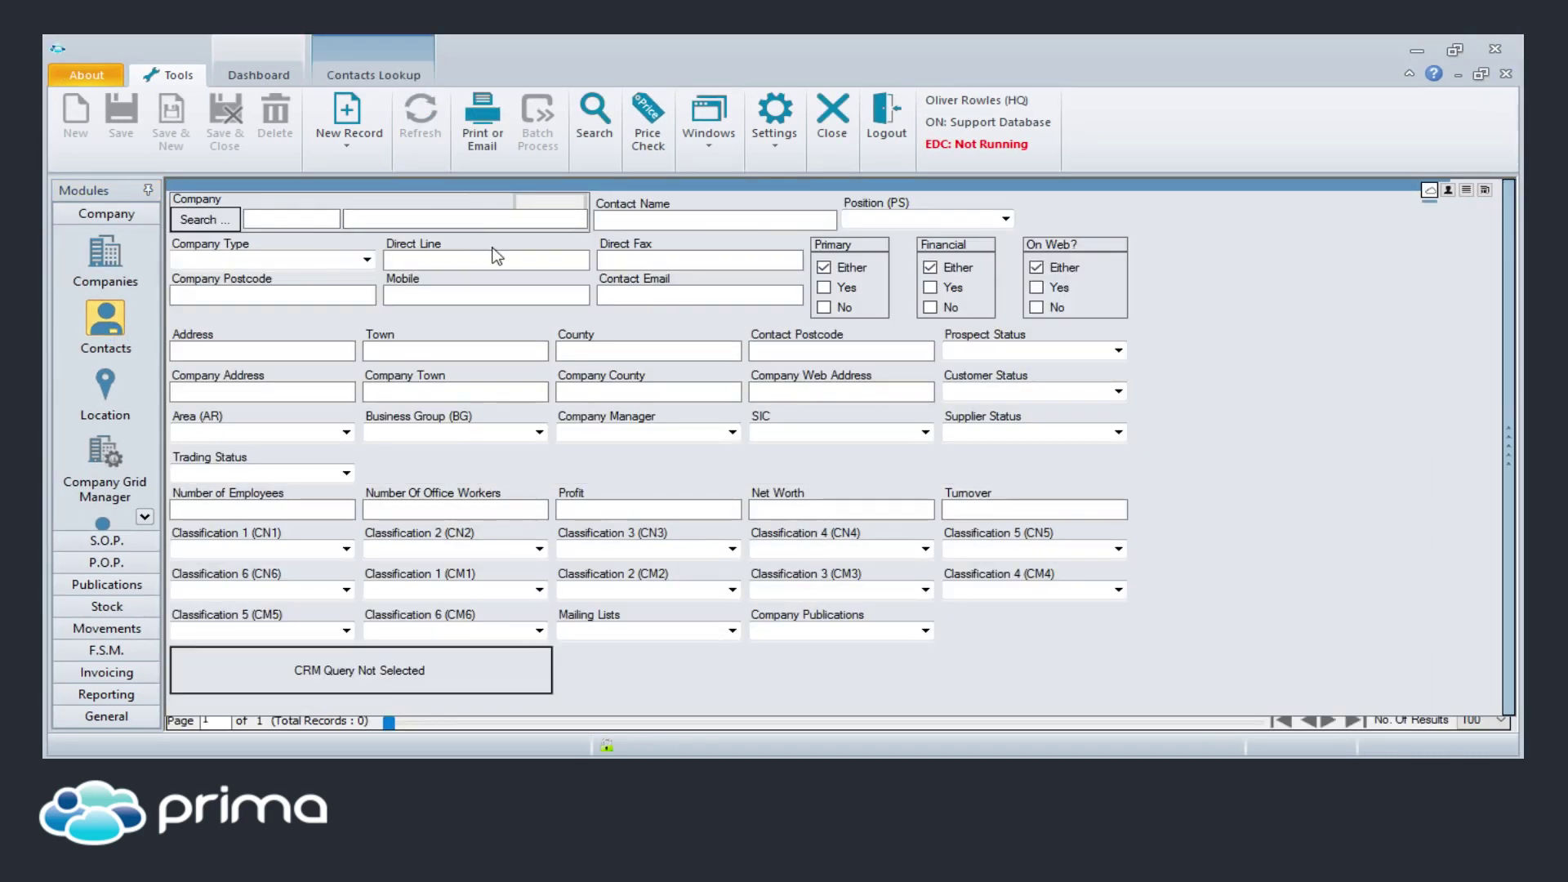
pyautogui.click(326, 670)
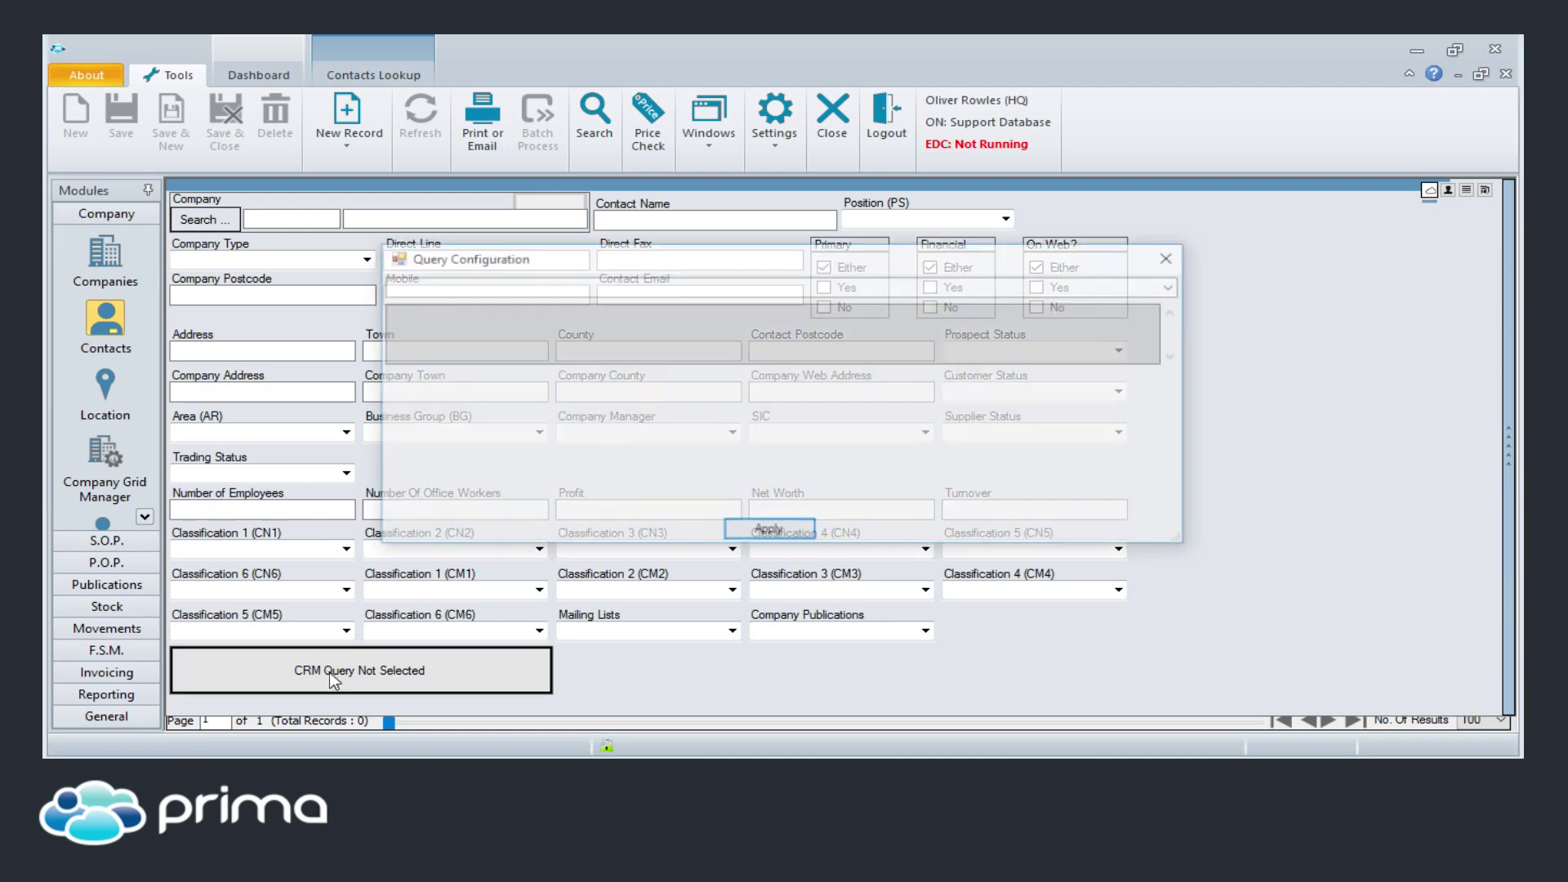
# Step: Choose the CRM query for companies that have not spent a given total recently, and set that total to 500
pyautogui.click(1143, 286)
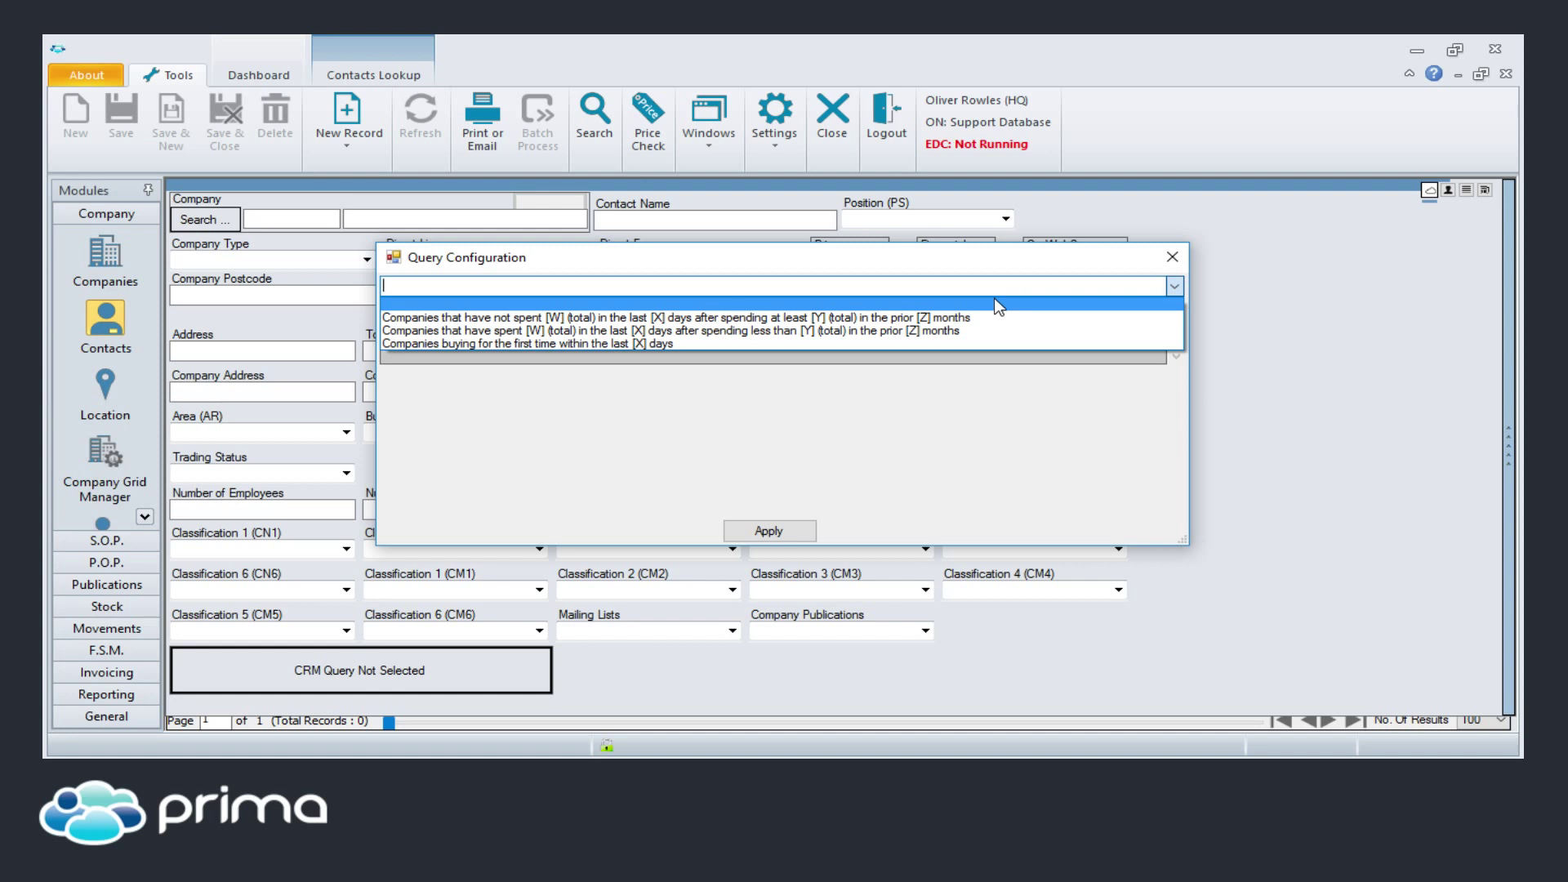
pyautogui.click(550, 318)
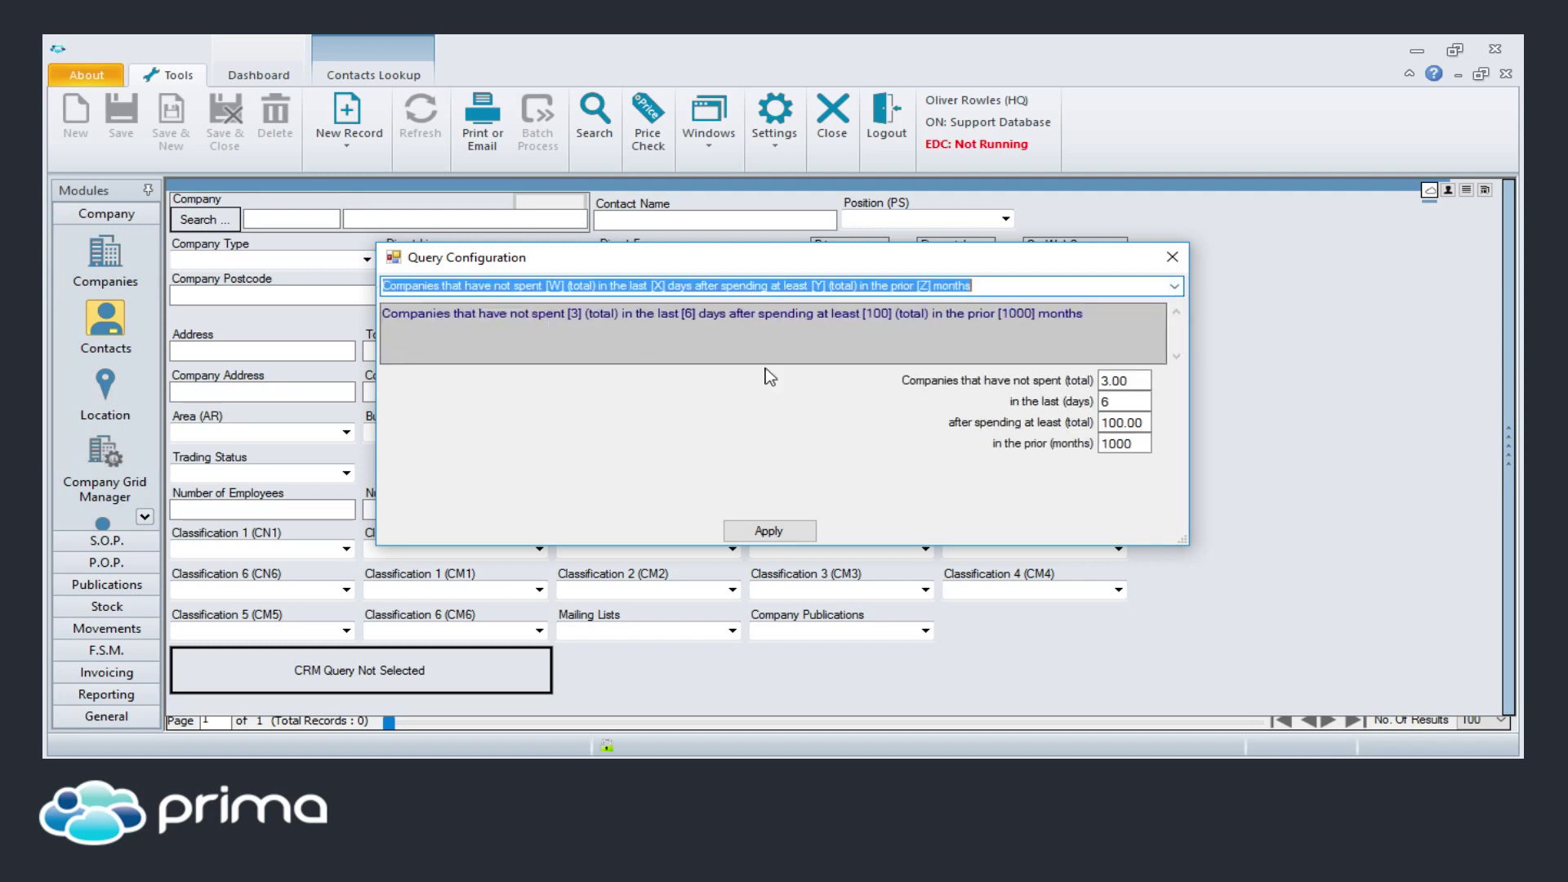
pyautogui.click(1134, 400)
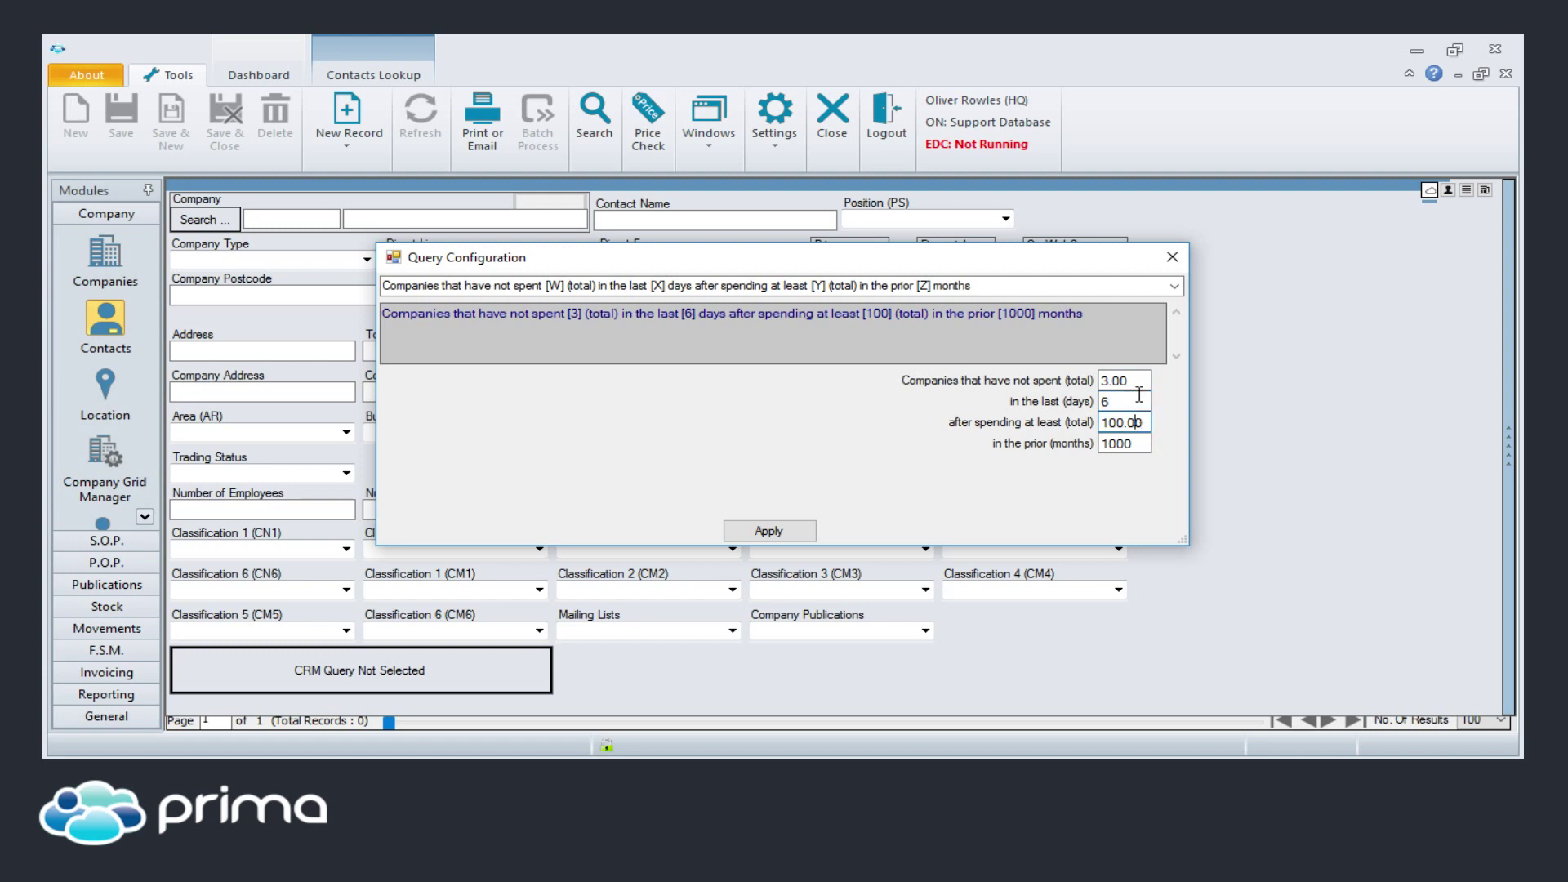
pyautogui.click(1143, 381)
pyautogui.moveTo(1142, 381); pyautogui.dragTo(1092, 385)
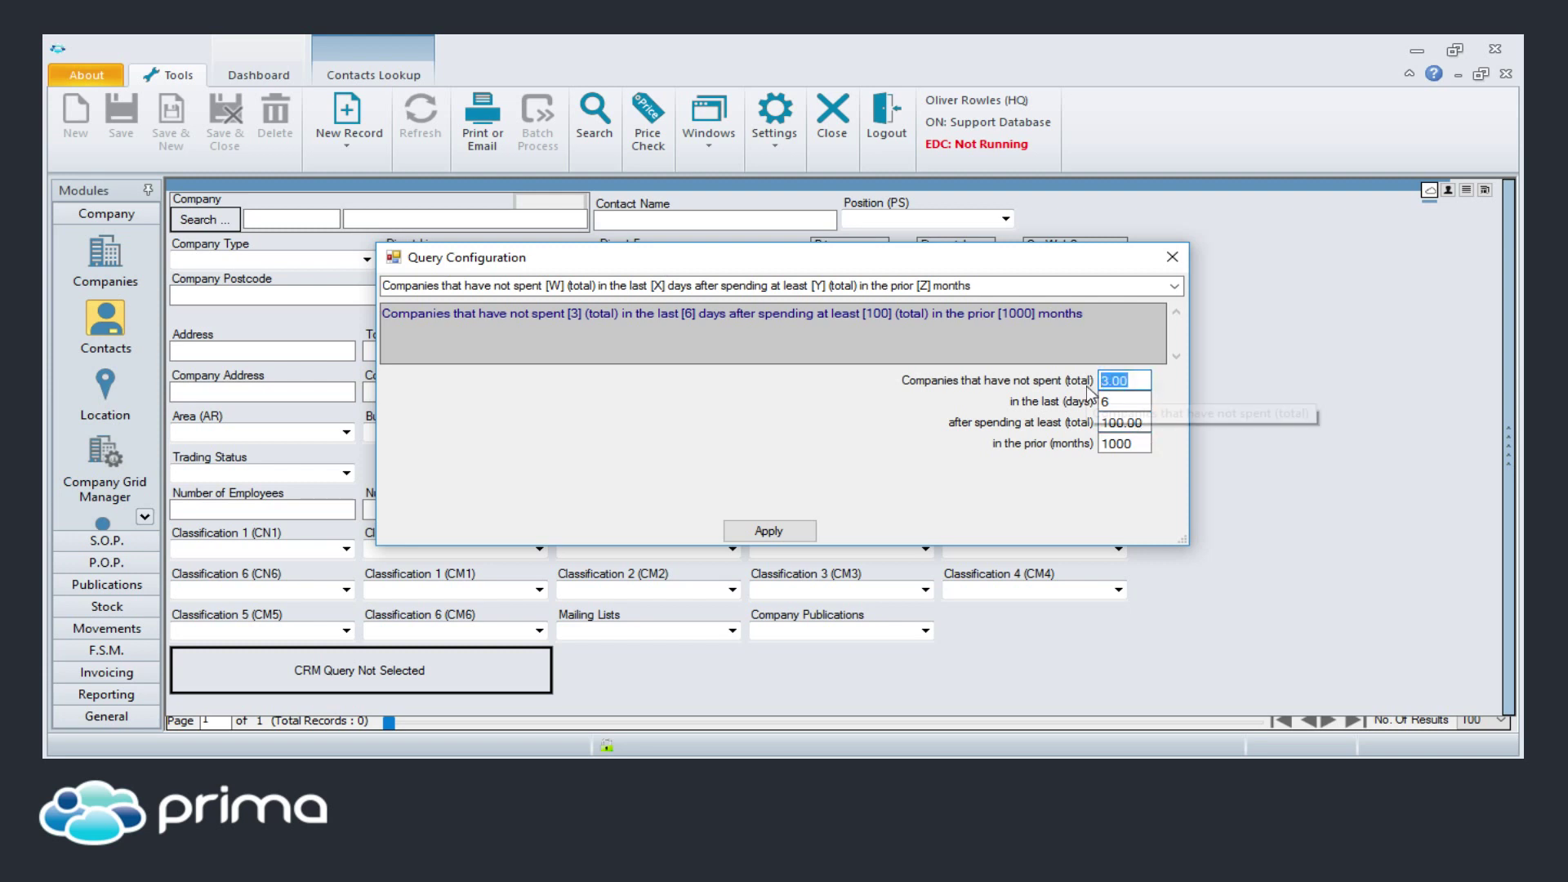
pyautogui.write('500')
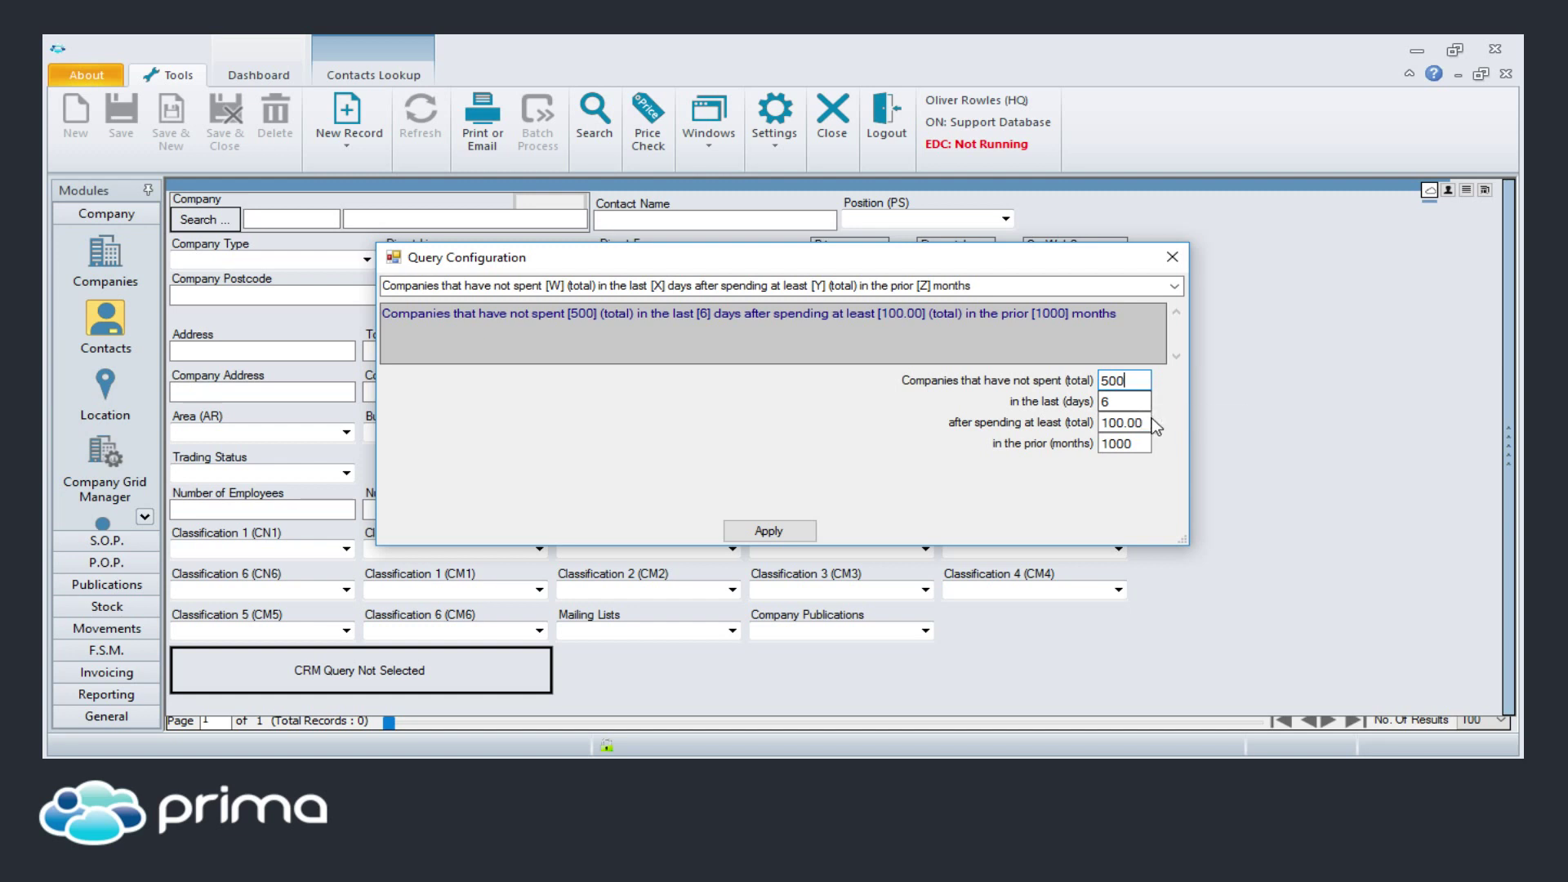
# Step: Set the query's "after spending at least" total to 10
pyautogui.moveTo(1149, 422); pyautogui.dragTo(1027, 423)
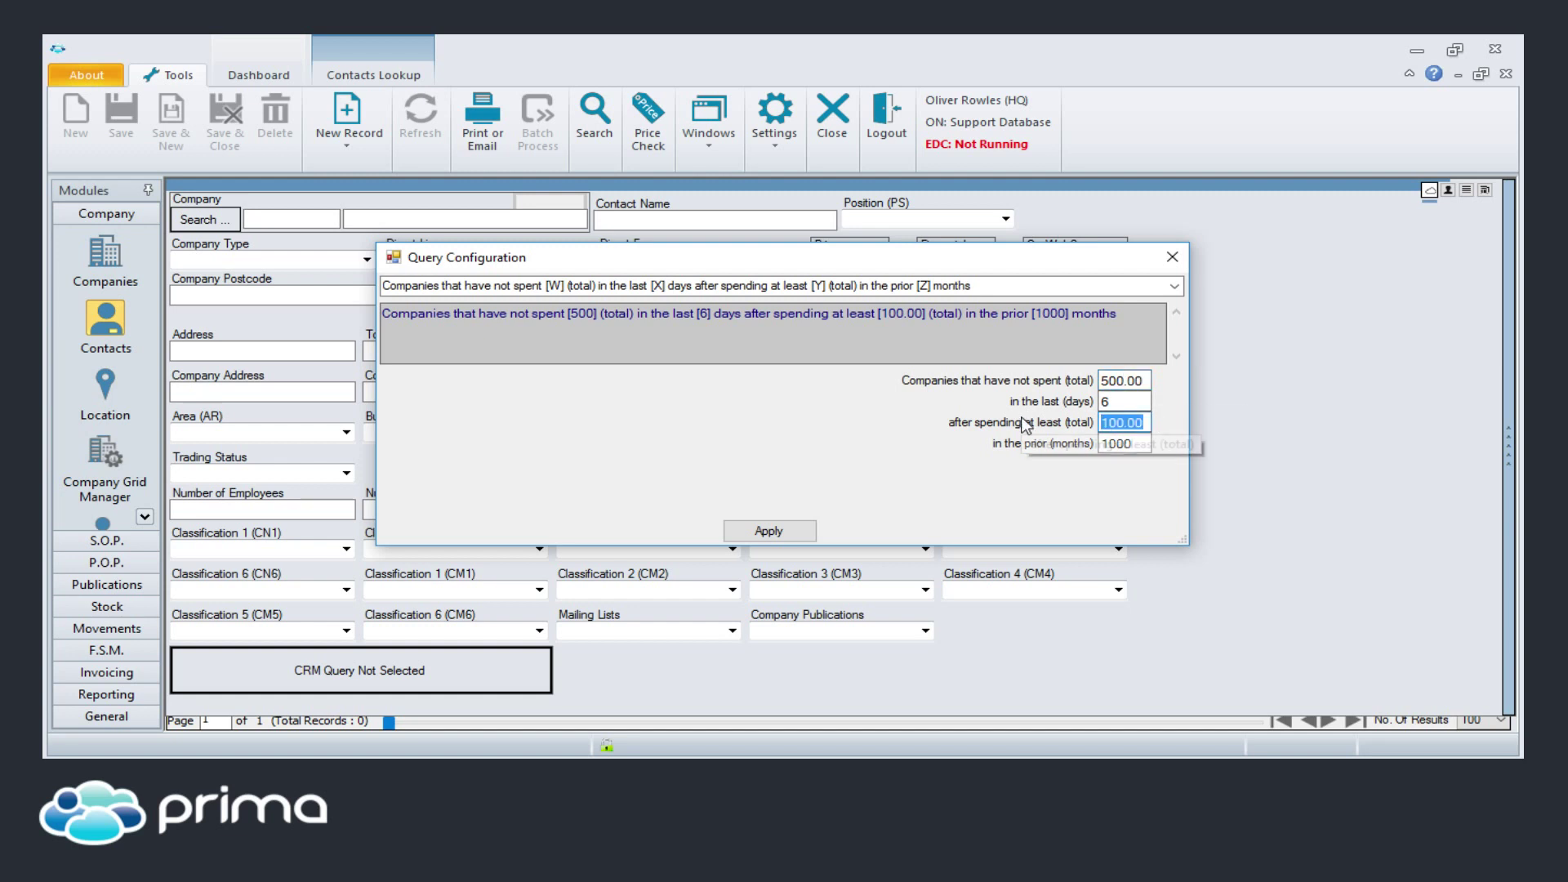
pyautogui.write('1000')
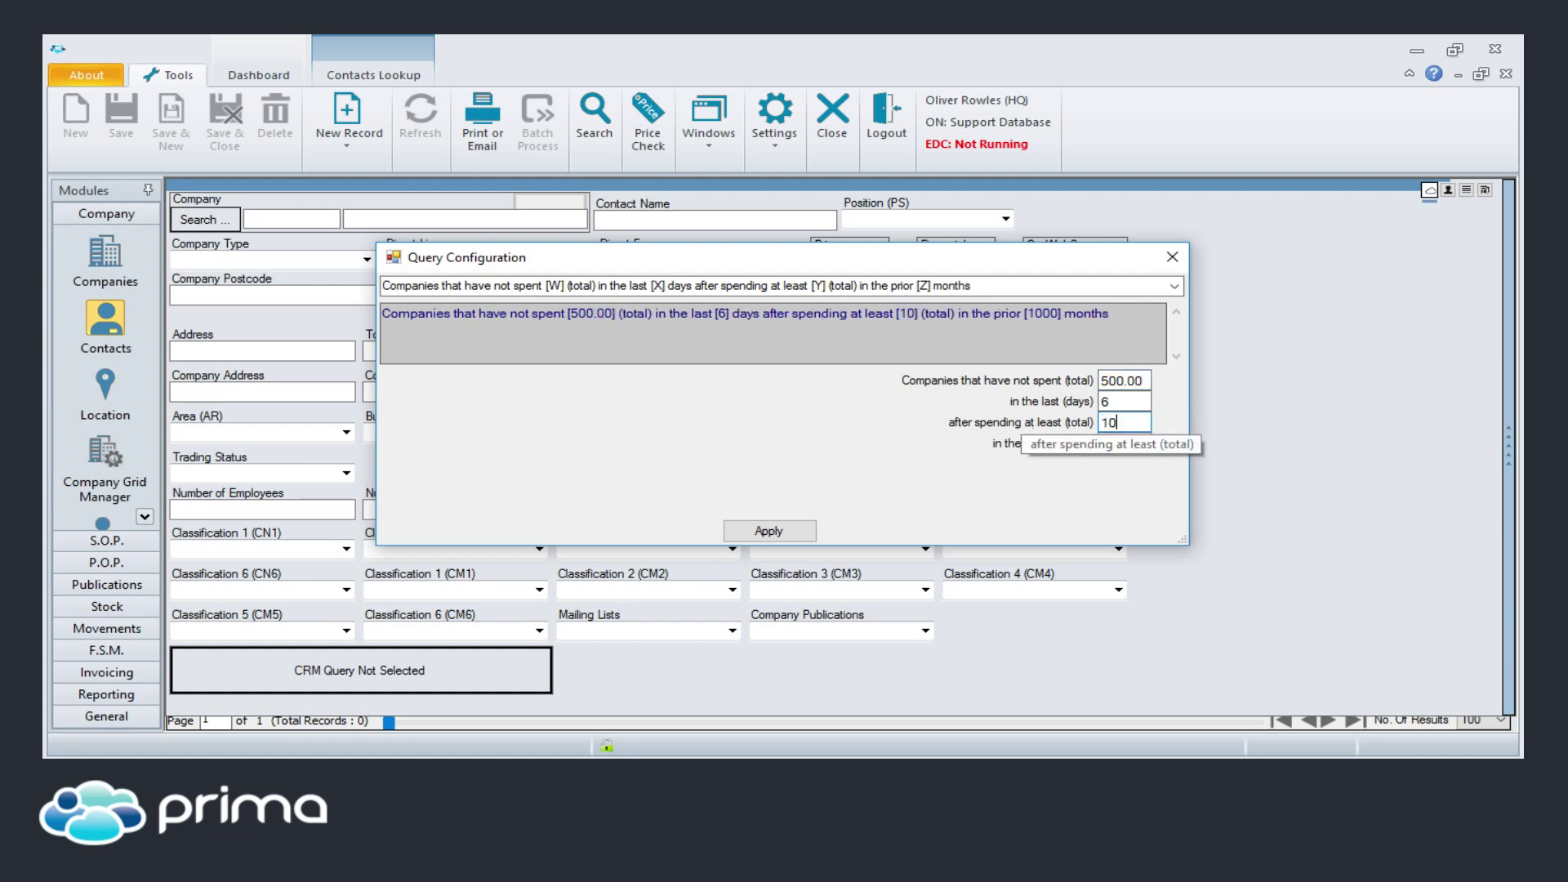
pyautogui.press('BackSpace')
pyautogui.press('BackSpace')
pyautogui.press('Tab')
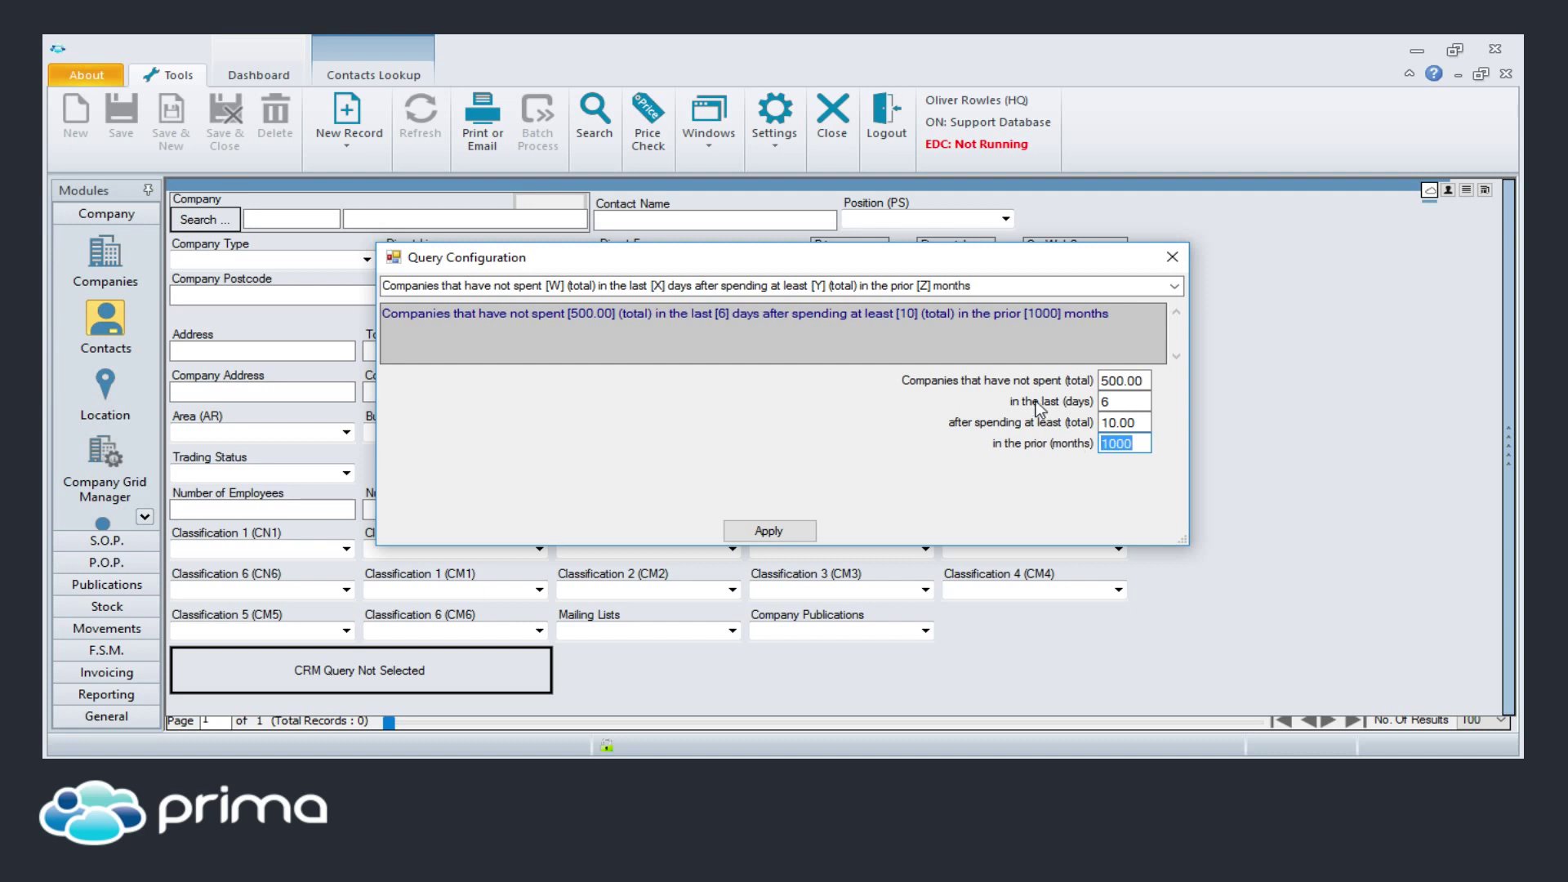
# Step: Switch to the query for companies buying for the first time, set the number of days to 1000 and apply it
pyautogui.click(1174, 286)
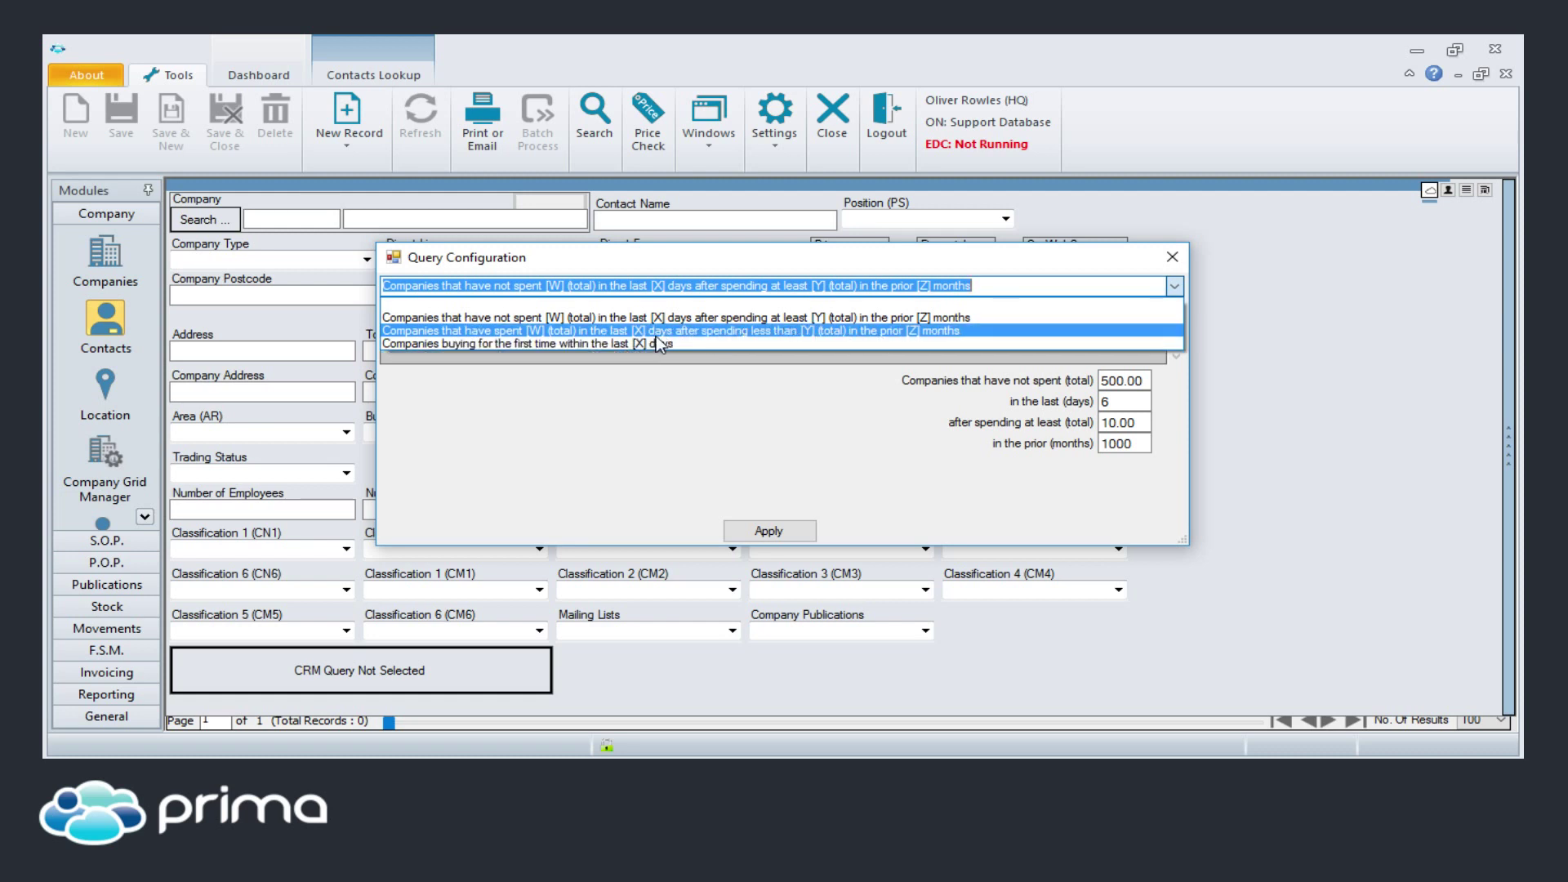
pyautogui.click(490, 346)
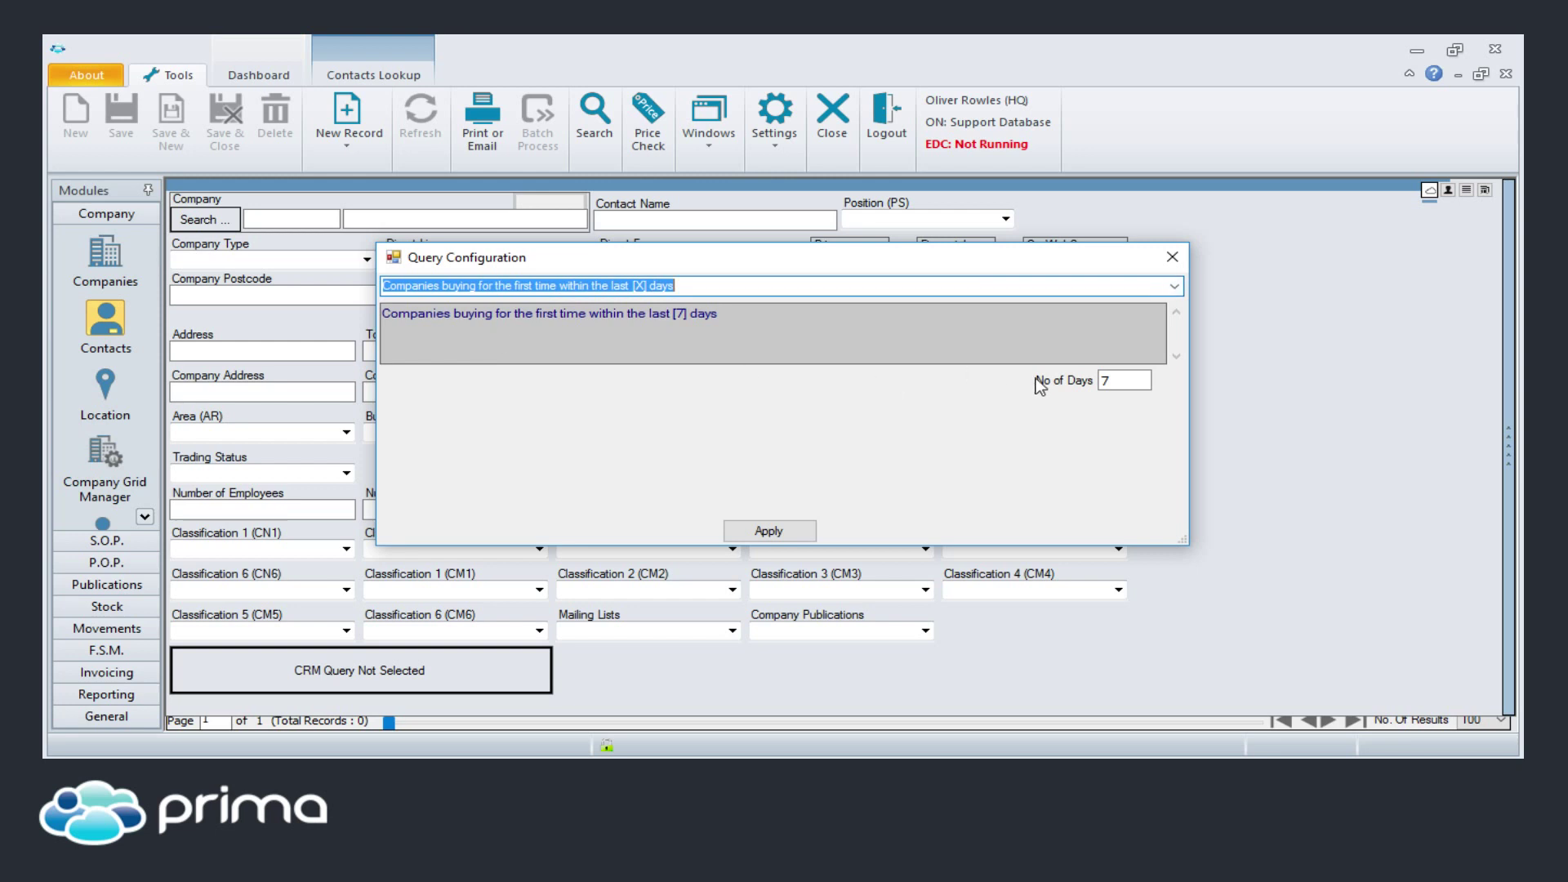
pyautogui.click(1120, 380)
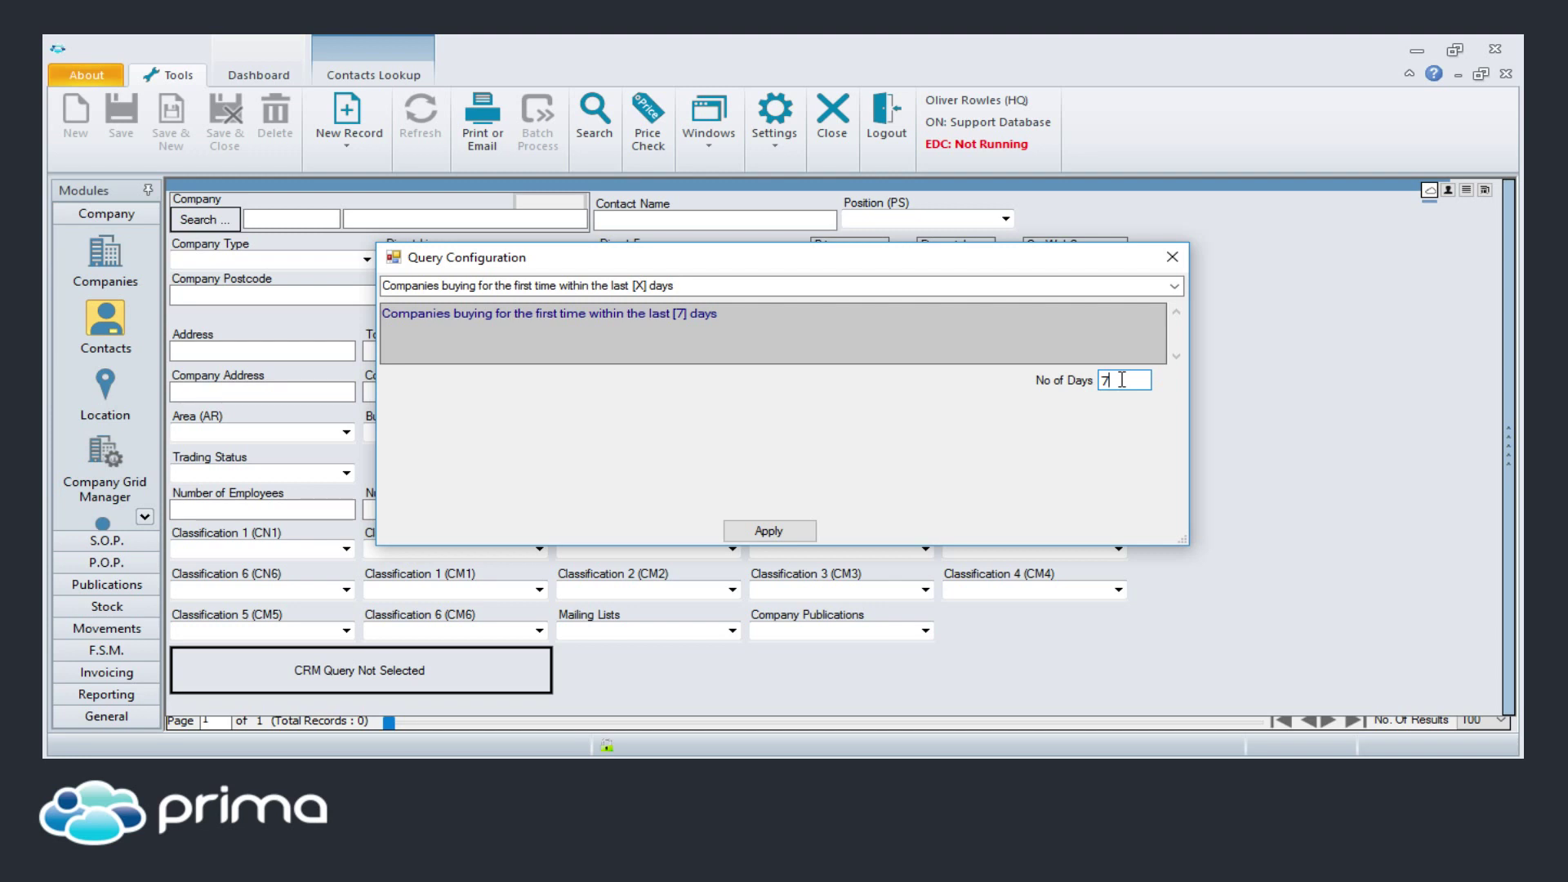
pyautogui.press('BackSpace')
pyautogui.write('1000')
pyautogui.click(769, 532)
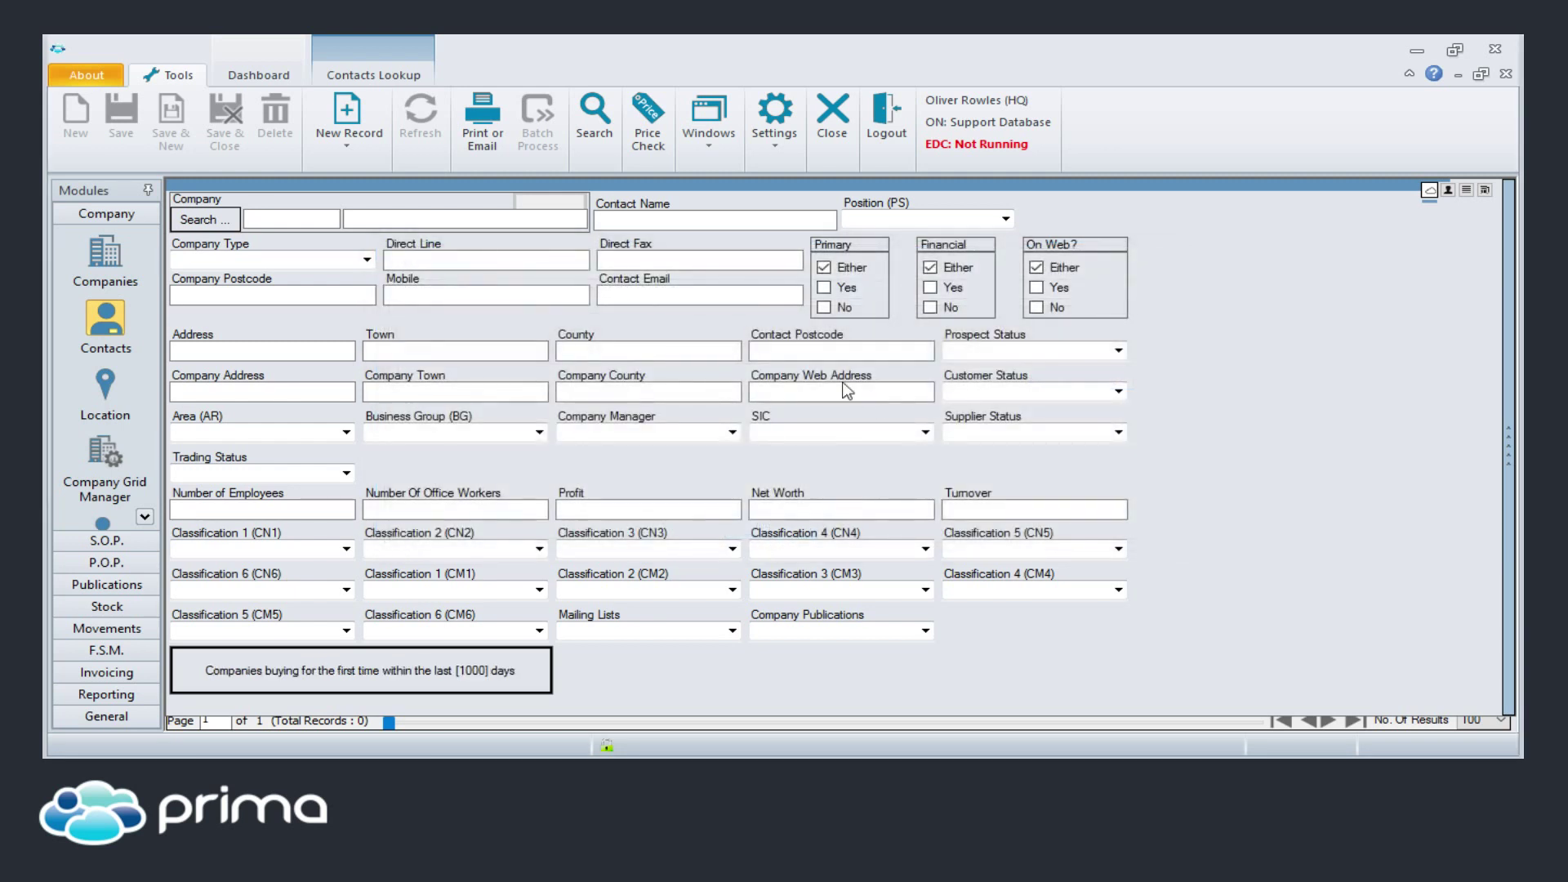
# Step: Search the contacts with the applied CRM query and select the first contact in the results
pyautogui.click(596, 116)
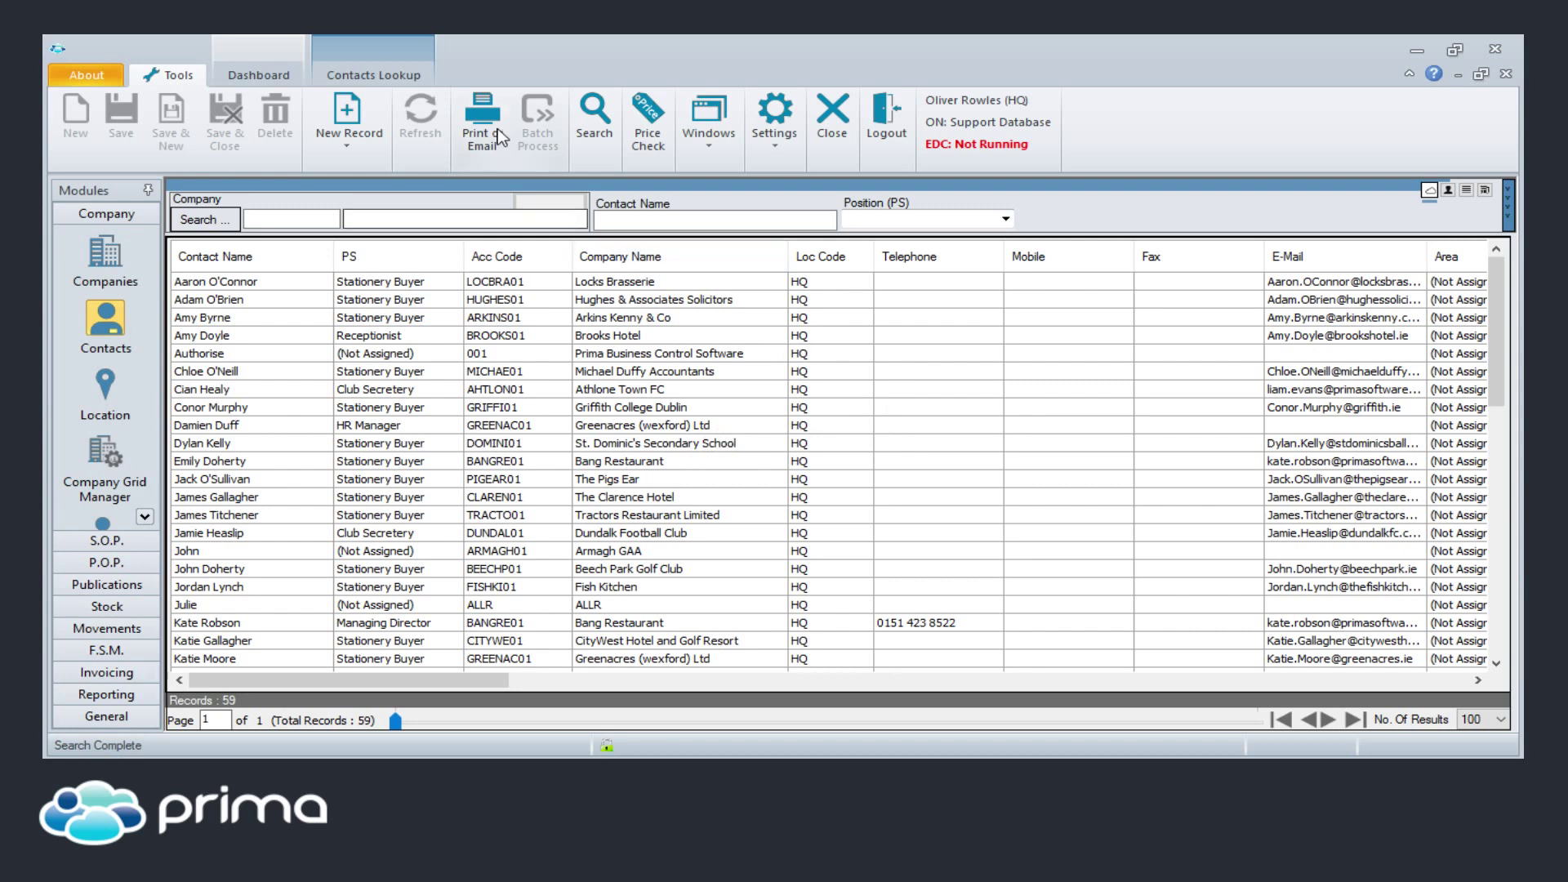
pyautogui.rightClick(1010, 385)
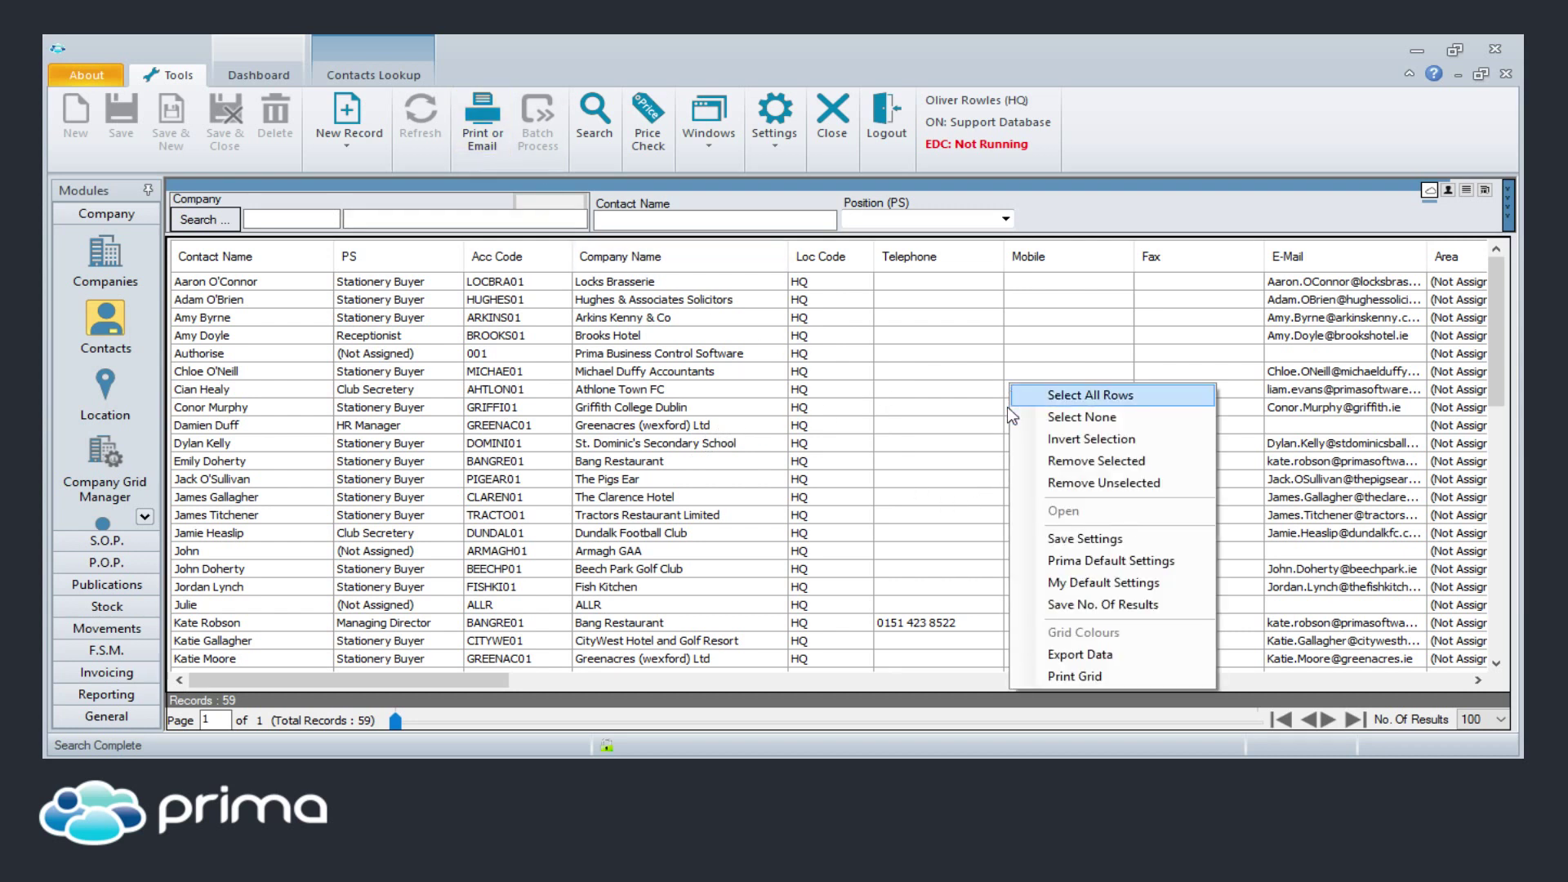
pyautogui.click(867, 408)
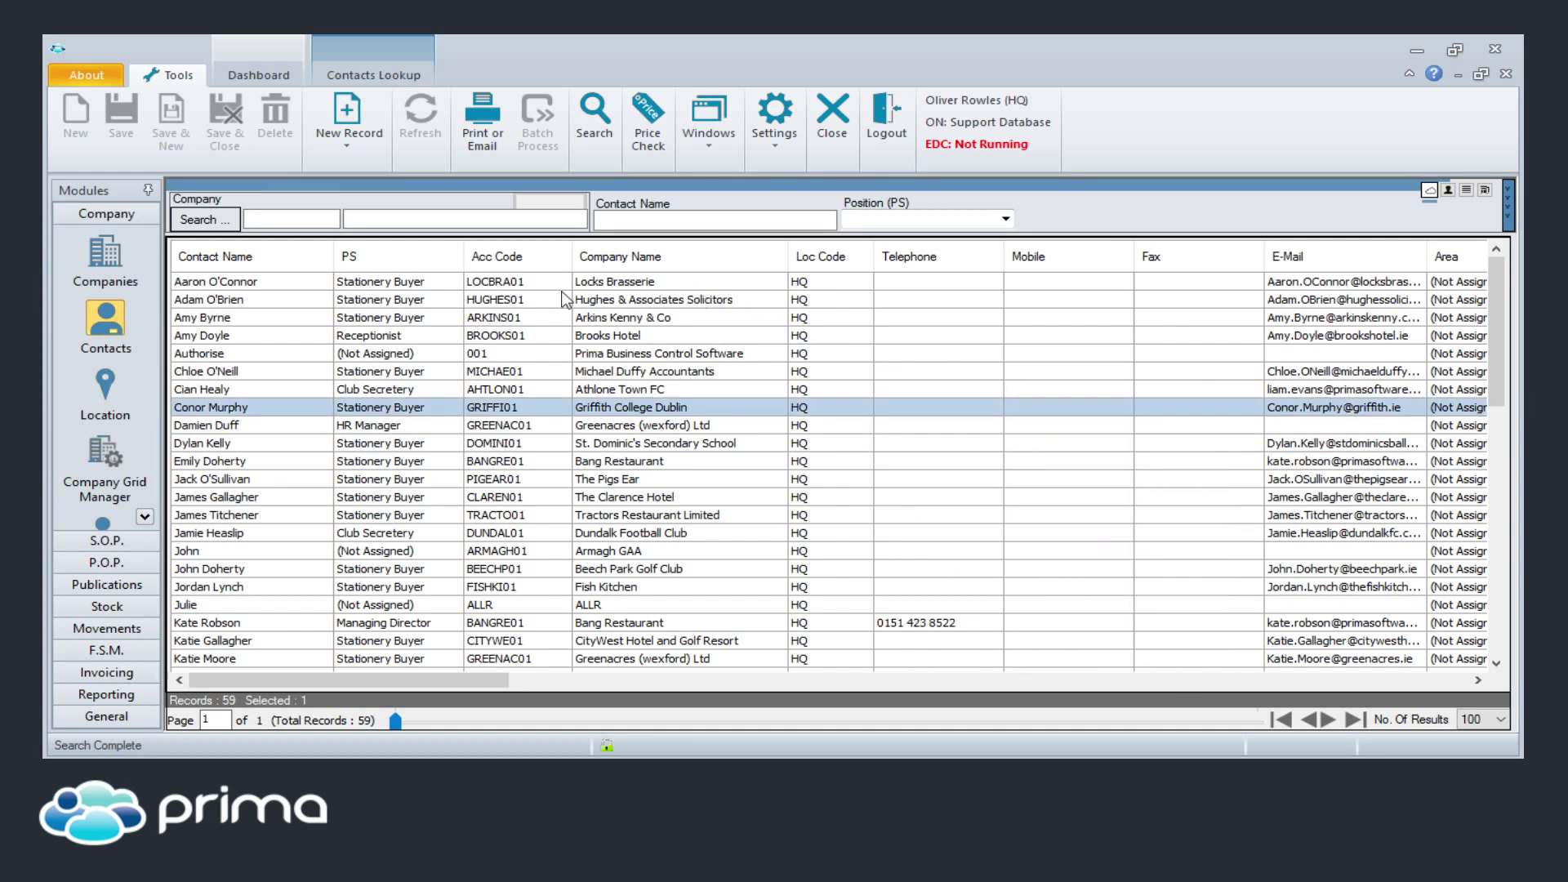
pyautogui.click(265, 286)
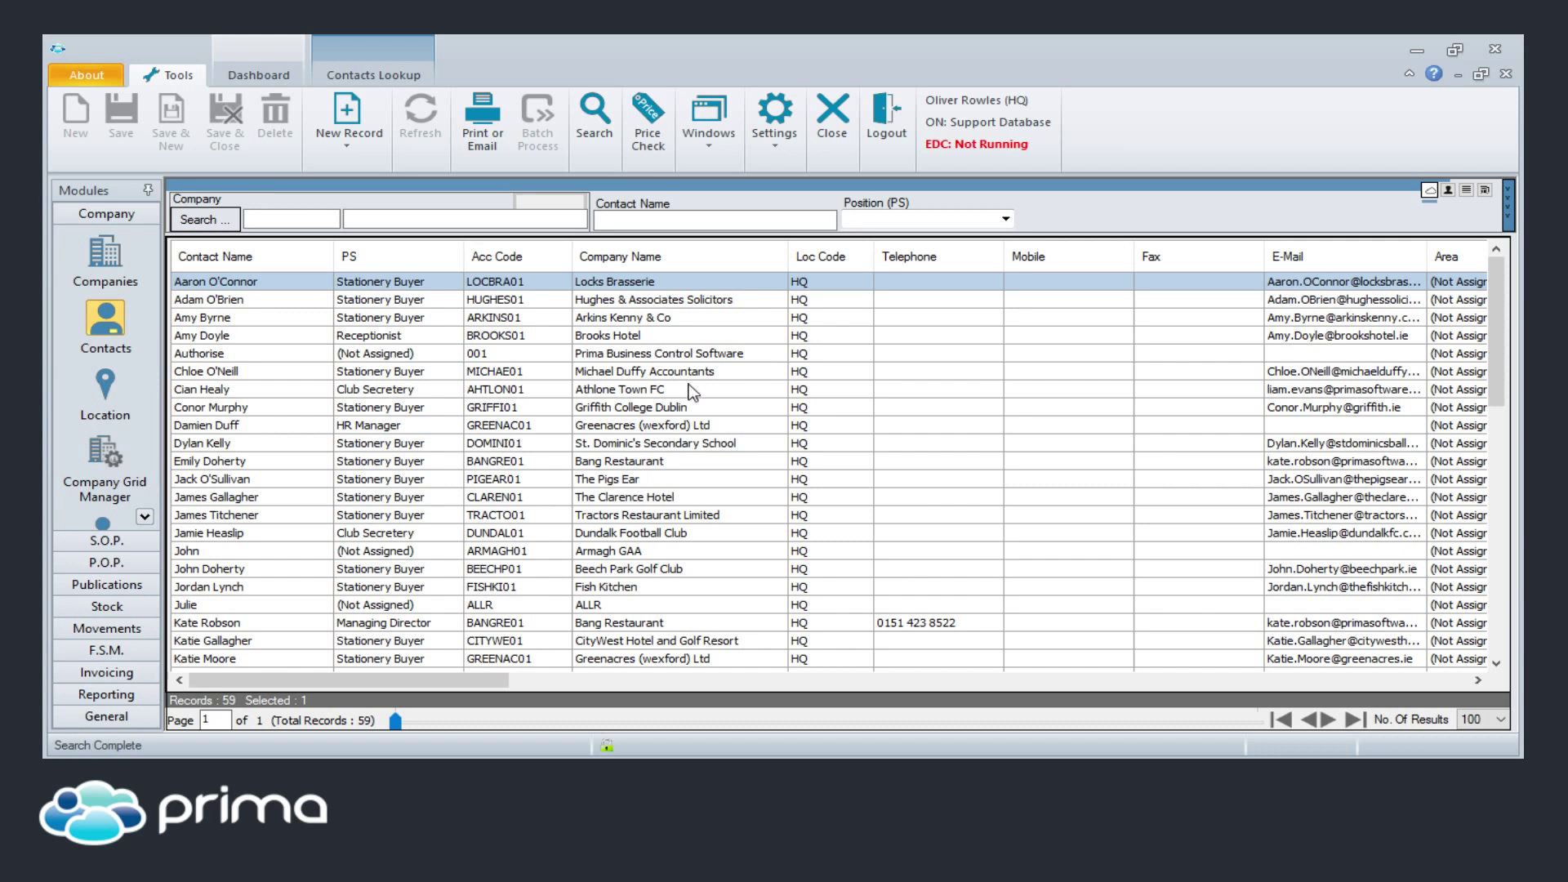
# Step: Open the Contact Grid Manager and bring up its CRM query configuration
pyautogui.click(144, 516)
pyautogui.click(145, 516)
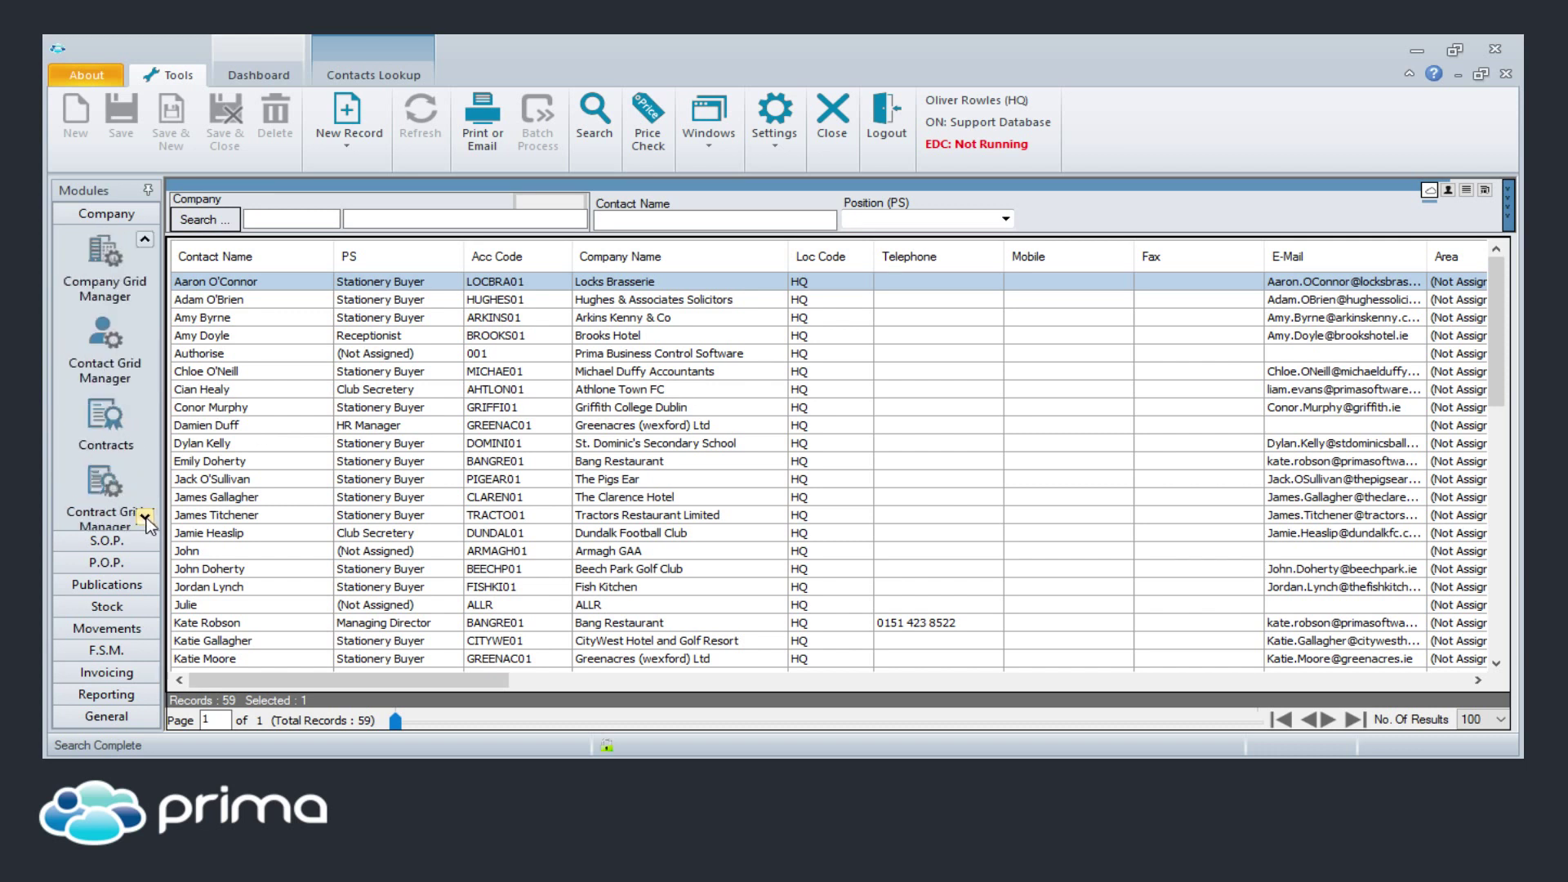
pyautogui.click(105, 339)
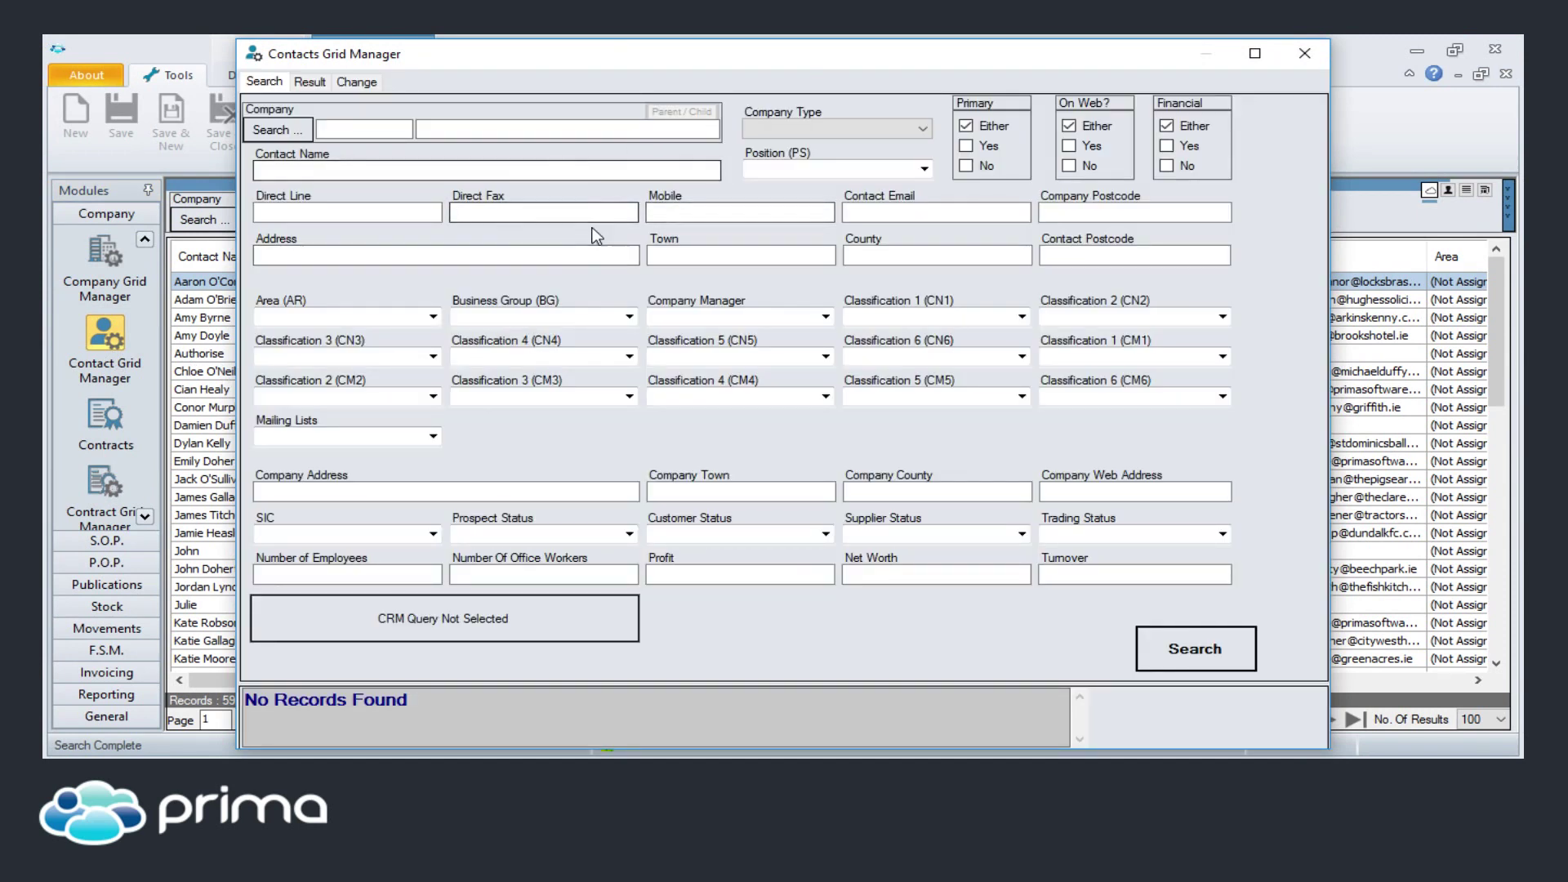
pyautogui.click(469, 619)
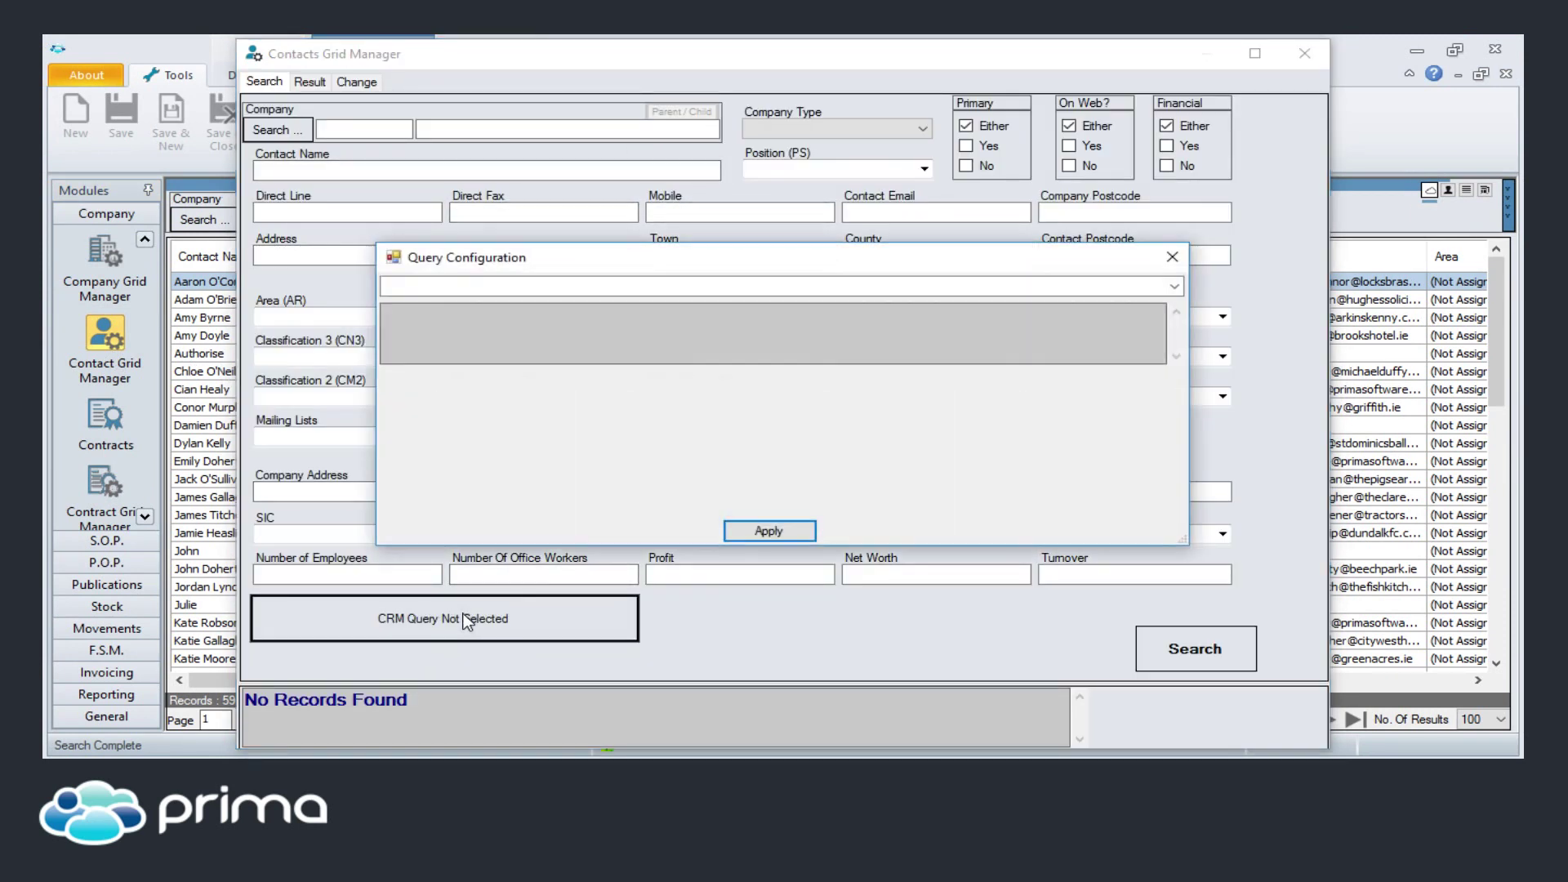
# Step: Apply the query for companies buying for the first time within the last 1000 days to the grid manager search
pyautogui.click(1179, 285)
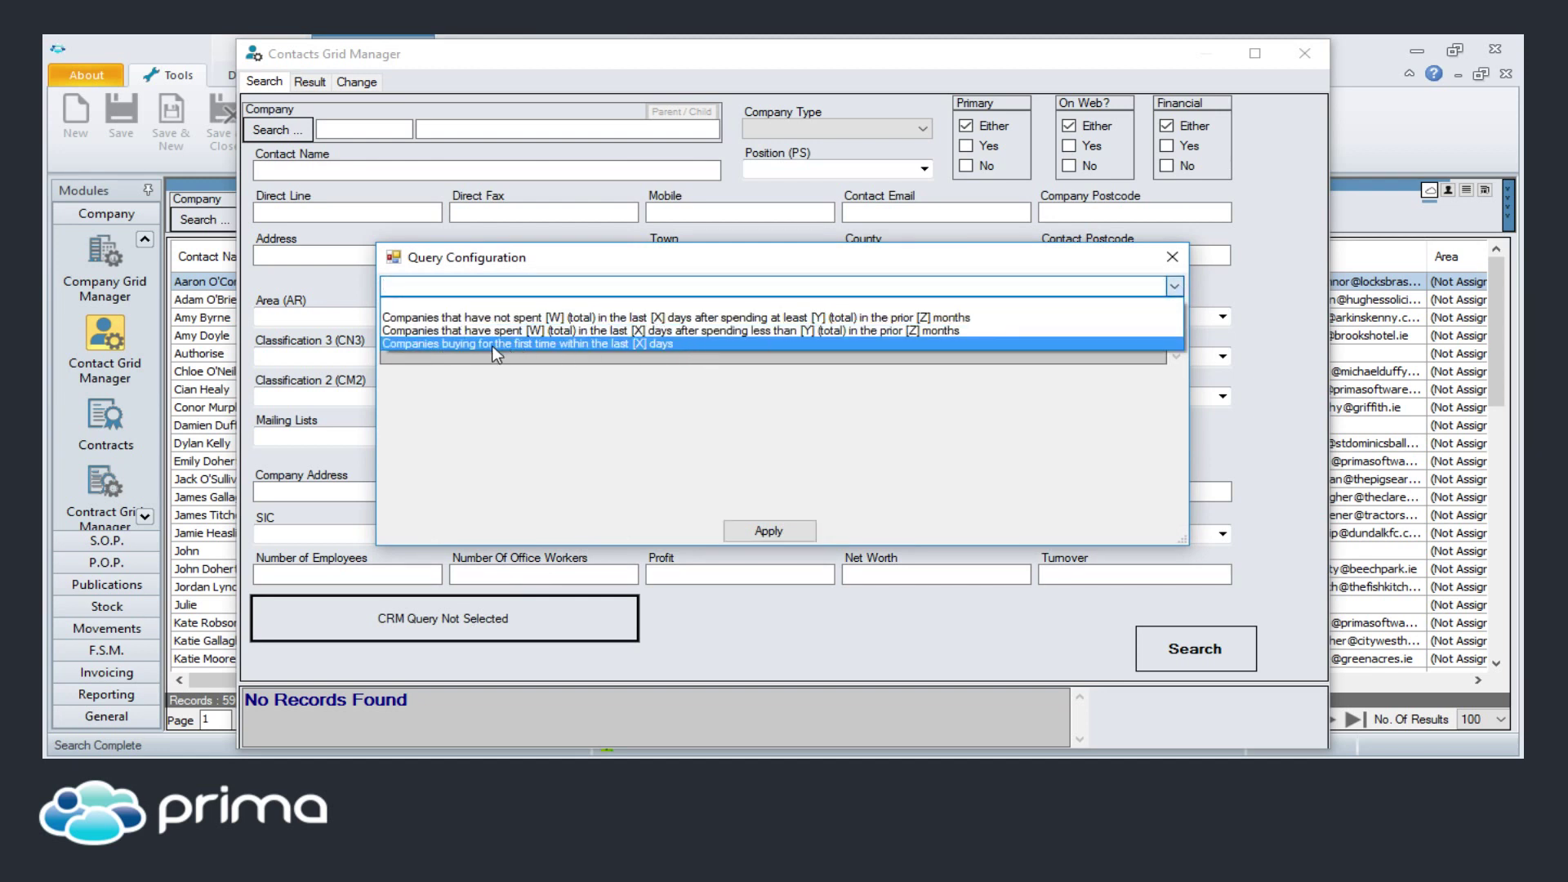
pyautogui.click(660, 343)
pyautogui.press('Tab')
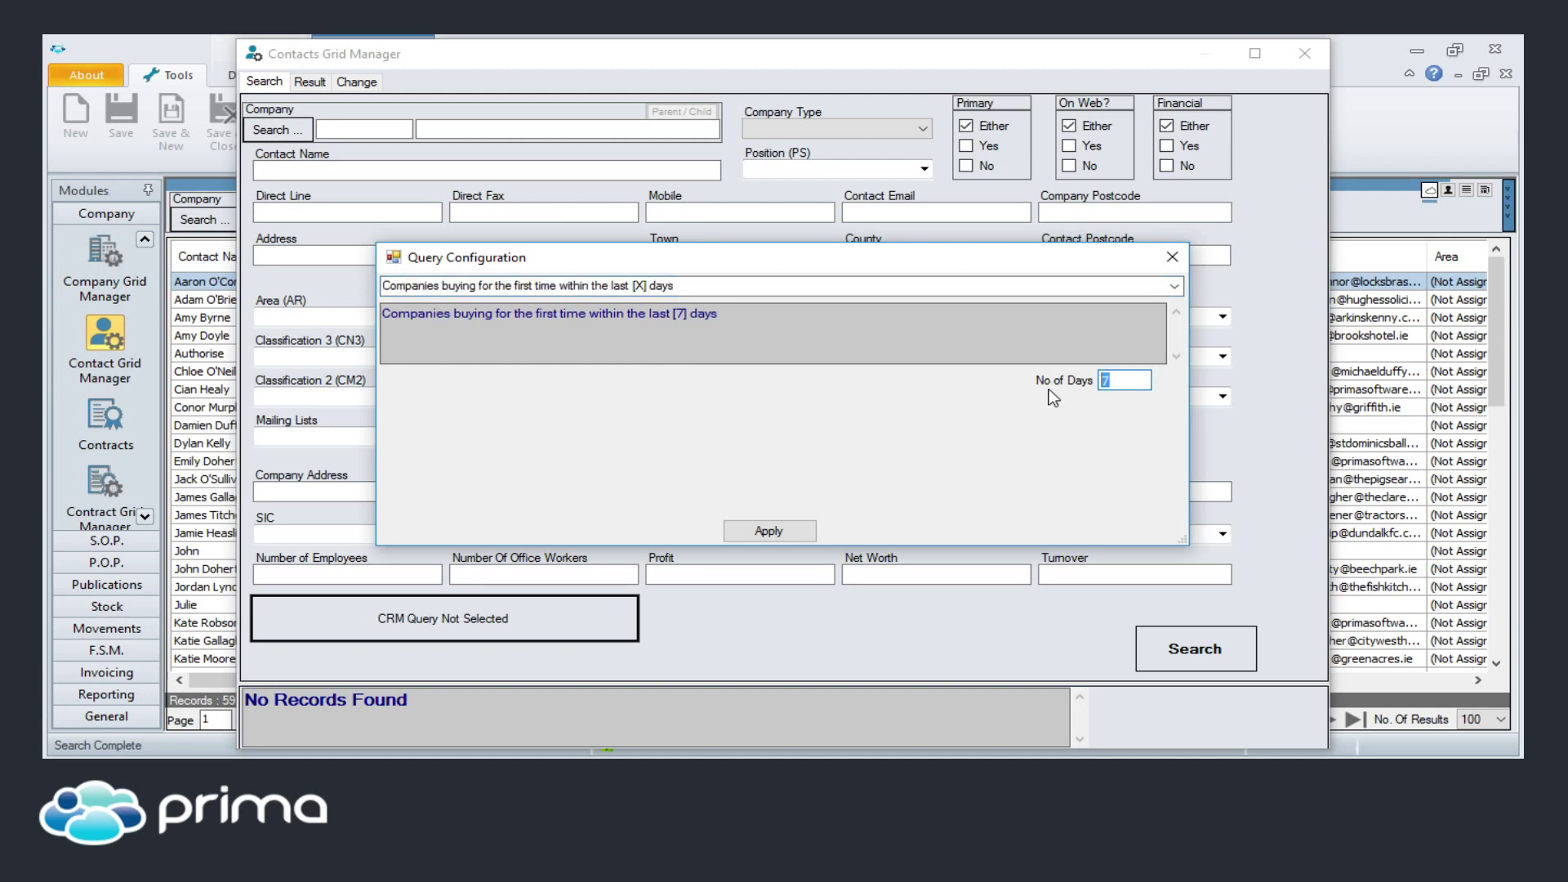
pyautogui.write('1000')
pyautogui.click(773, 532)
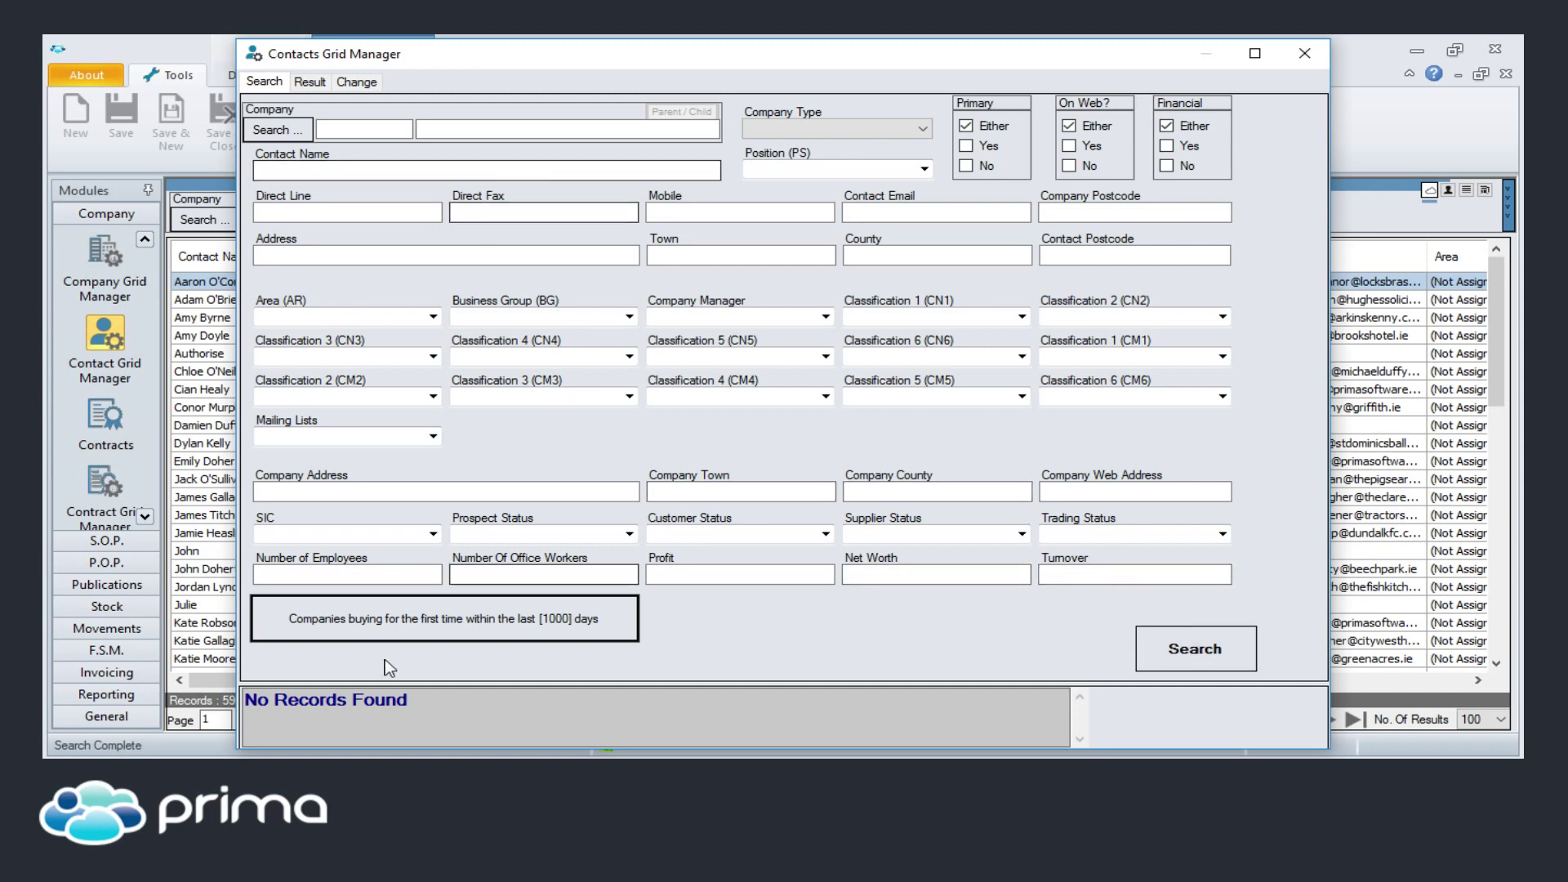
# Step: Run the grid manager search and review the resulting contacts across to the Email column
pyautogui.click(1186, 652)
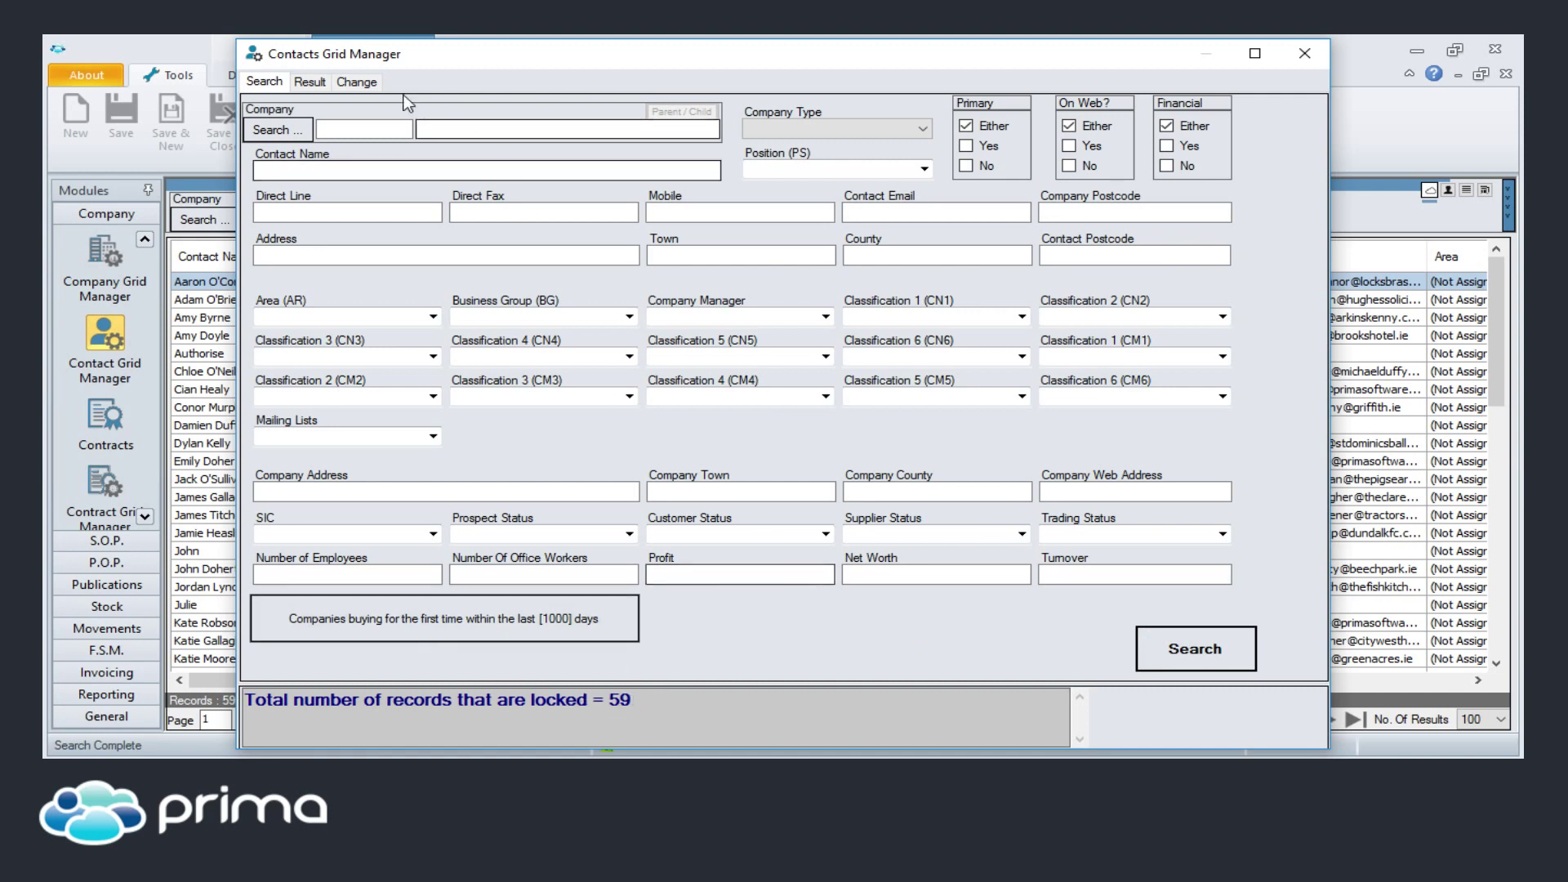
pyautogui.click(311, 82)
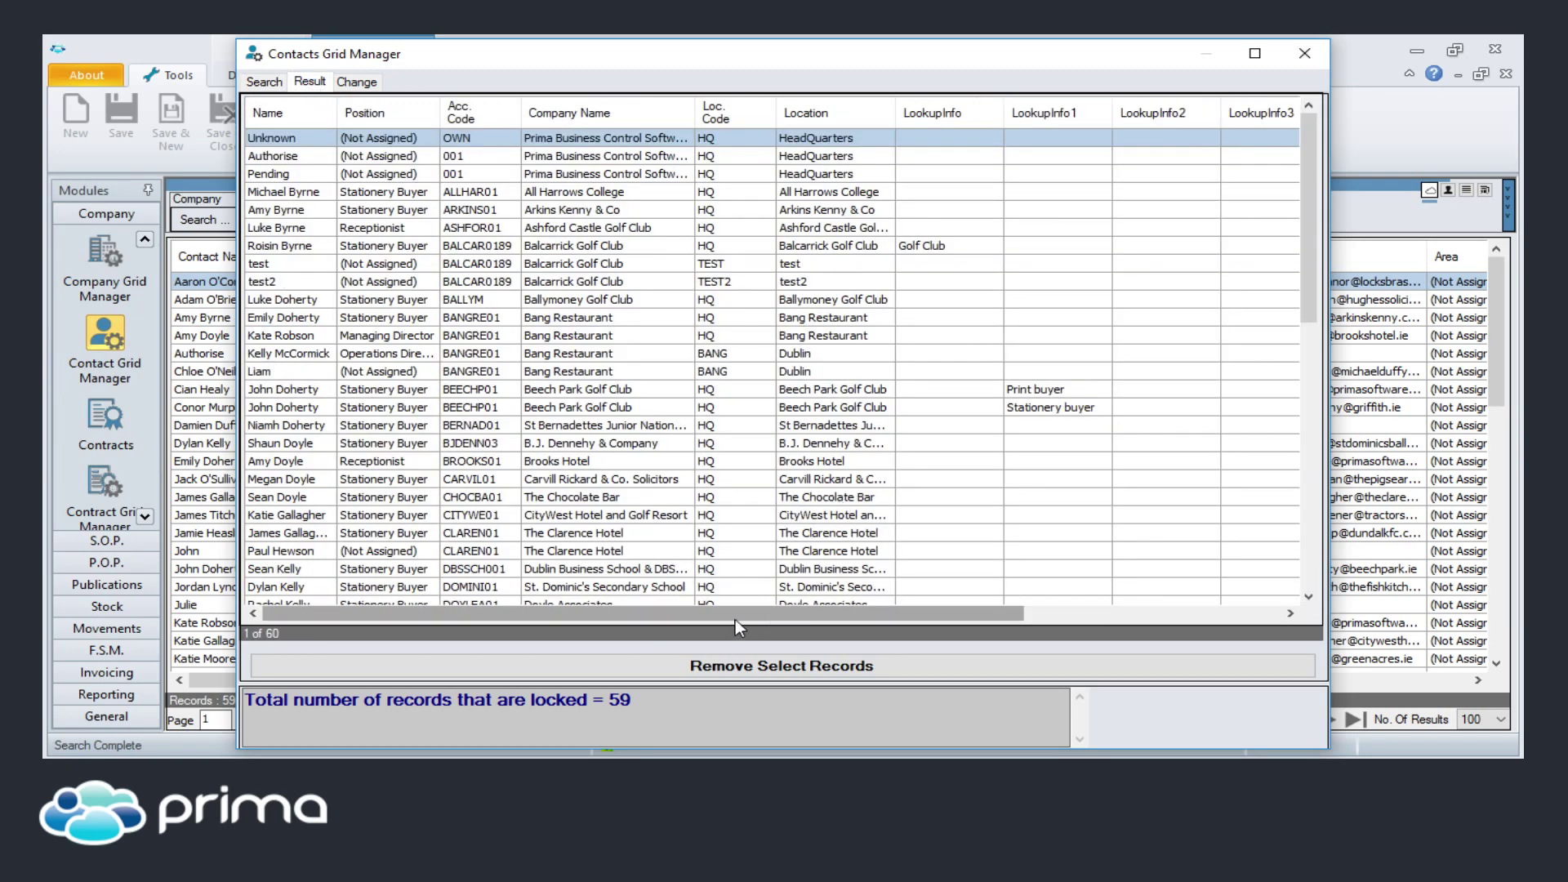
pyautogui.moveTo(732, 619); pyautogui.dragTo(1037, 654)
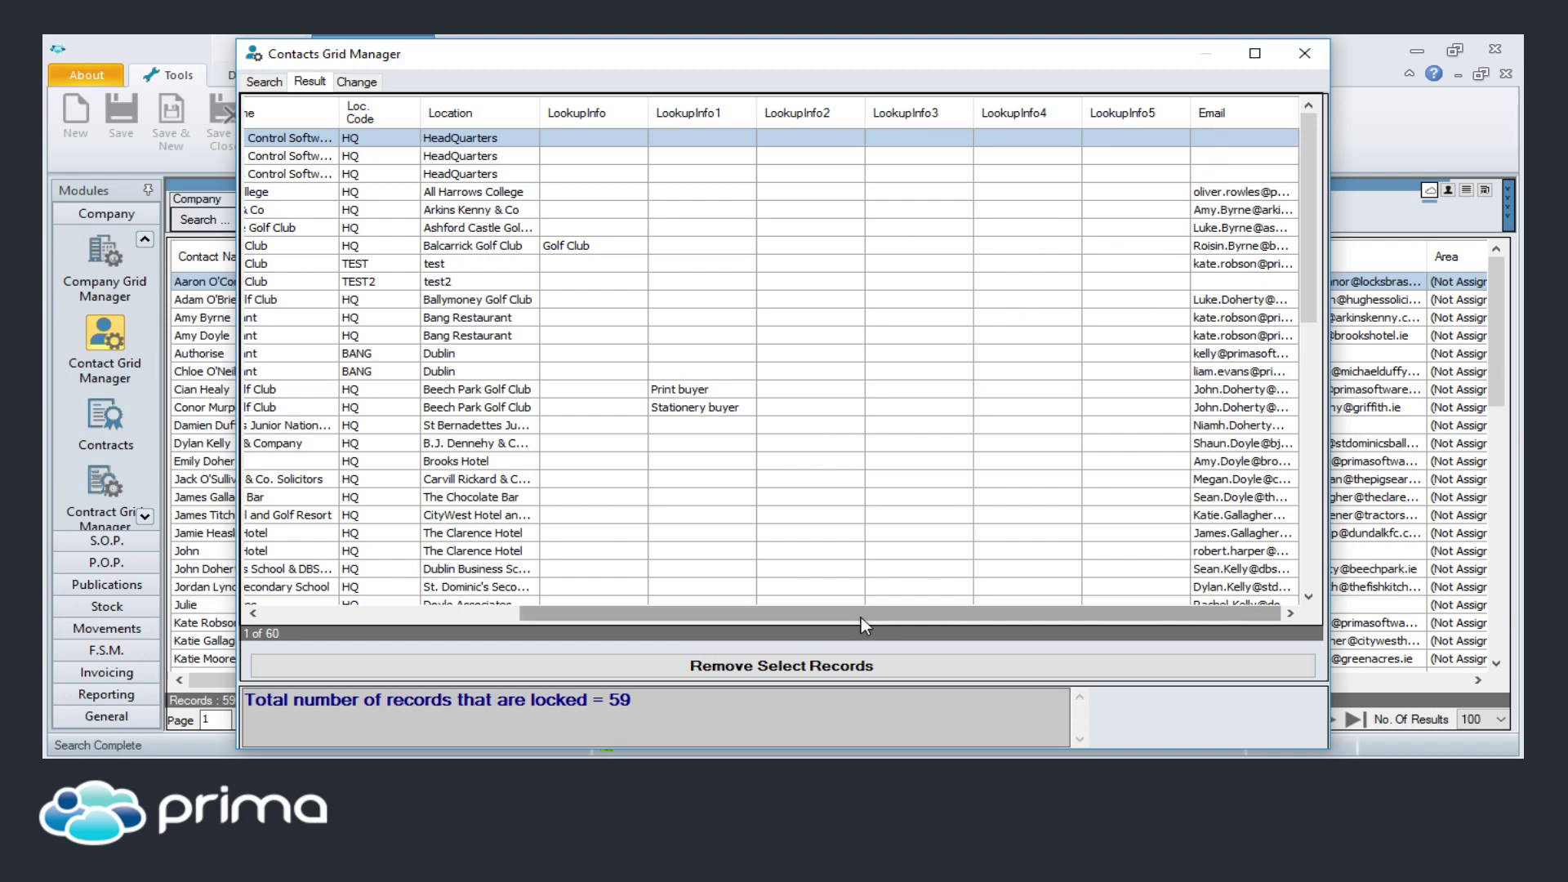
pyautogui.moveTo(860, 617); pyautogui.dragTo(931, 599)
# Step: Select the All Harrows College contact, invert the selection and remove all the other records from the results
pyautogui.click(1250, 193)
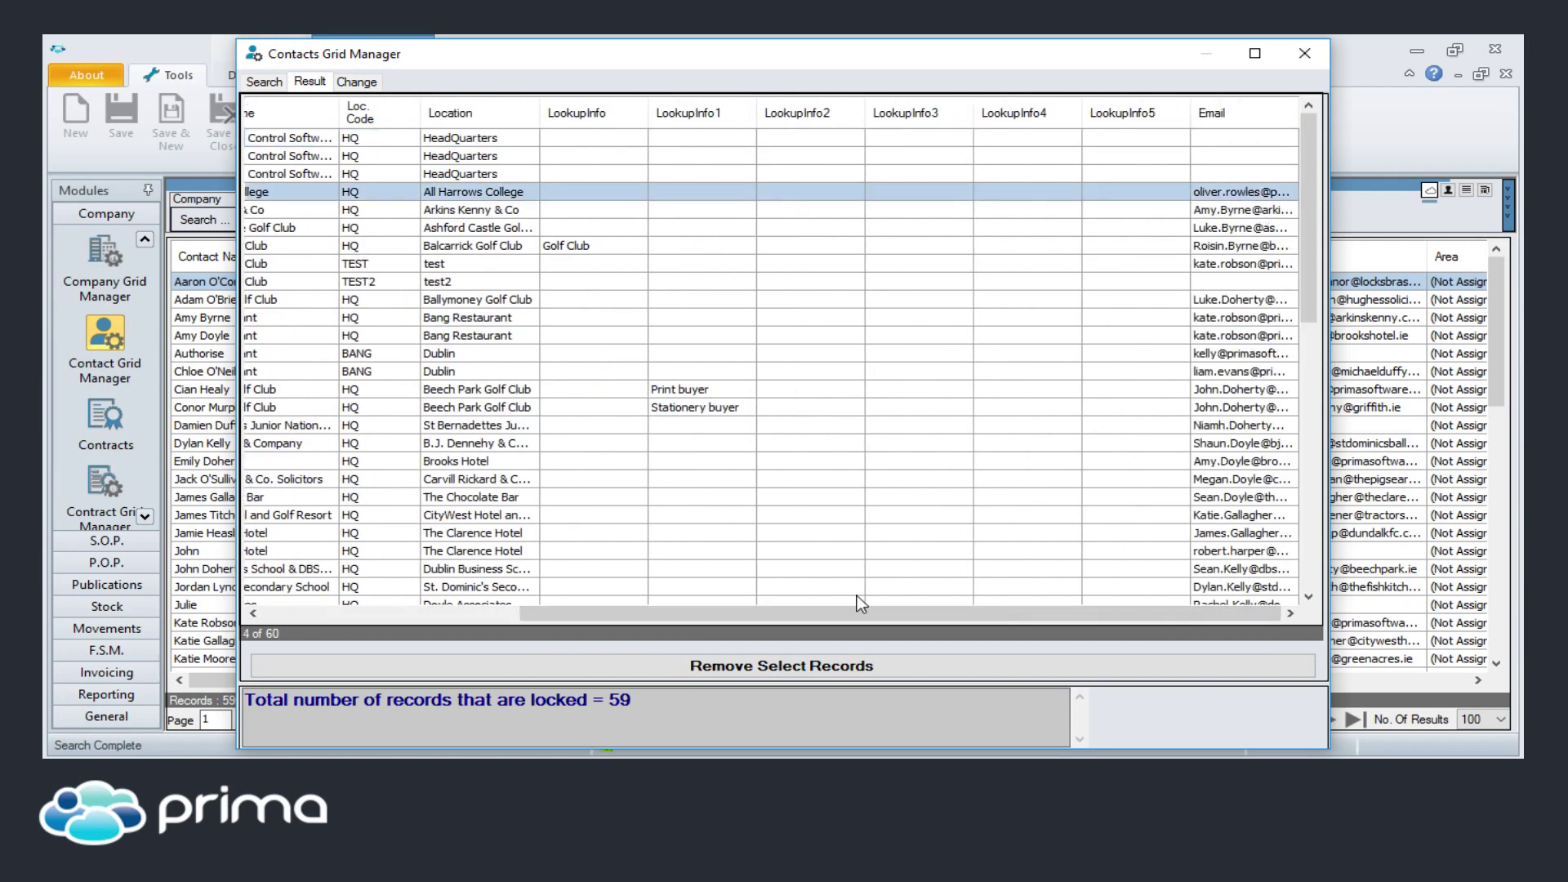
pyautogui.rightClick(830, 450)
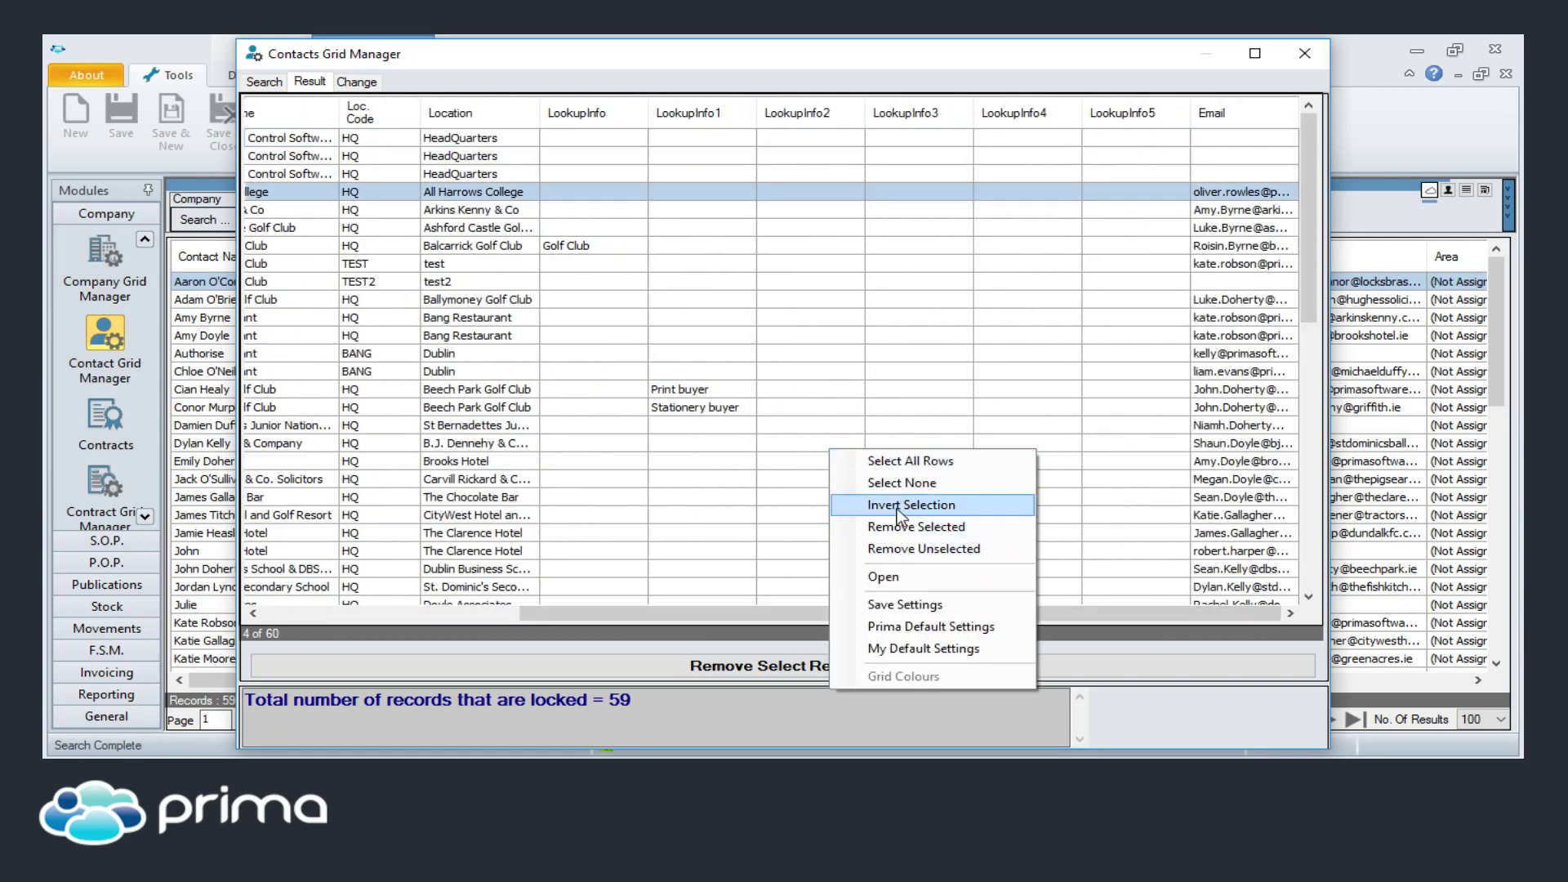
pyautogui.click(897, 511)
pyautogui.moveTo(761, 615); pyautogui.dragTo(503, 613)
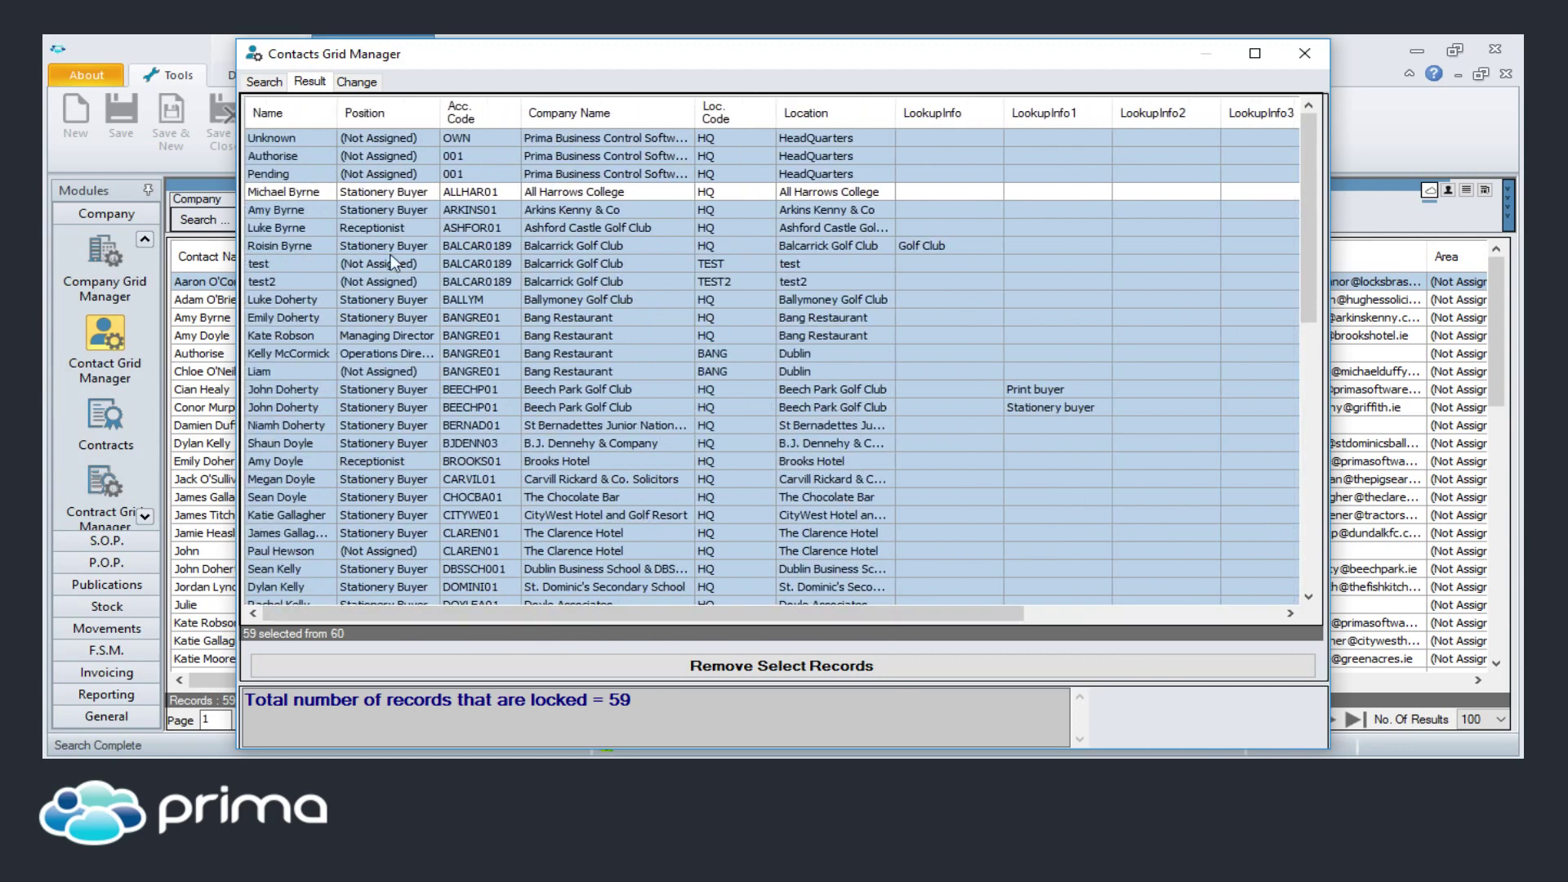
pyautogui.click(692, 670)
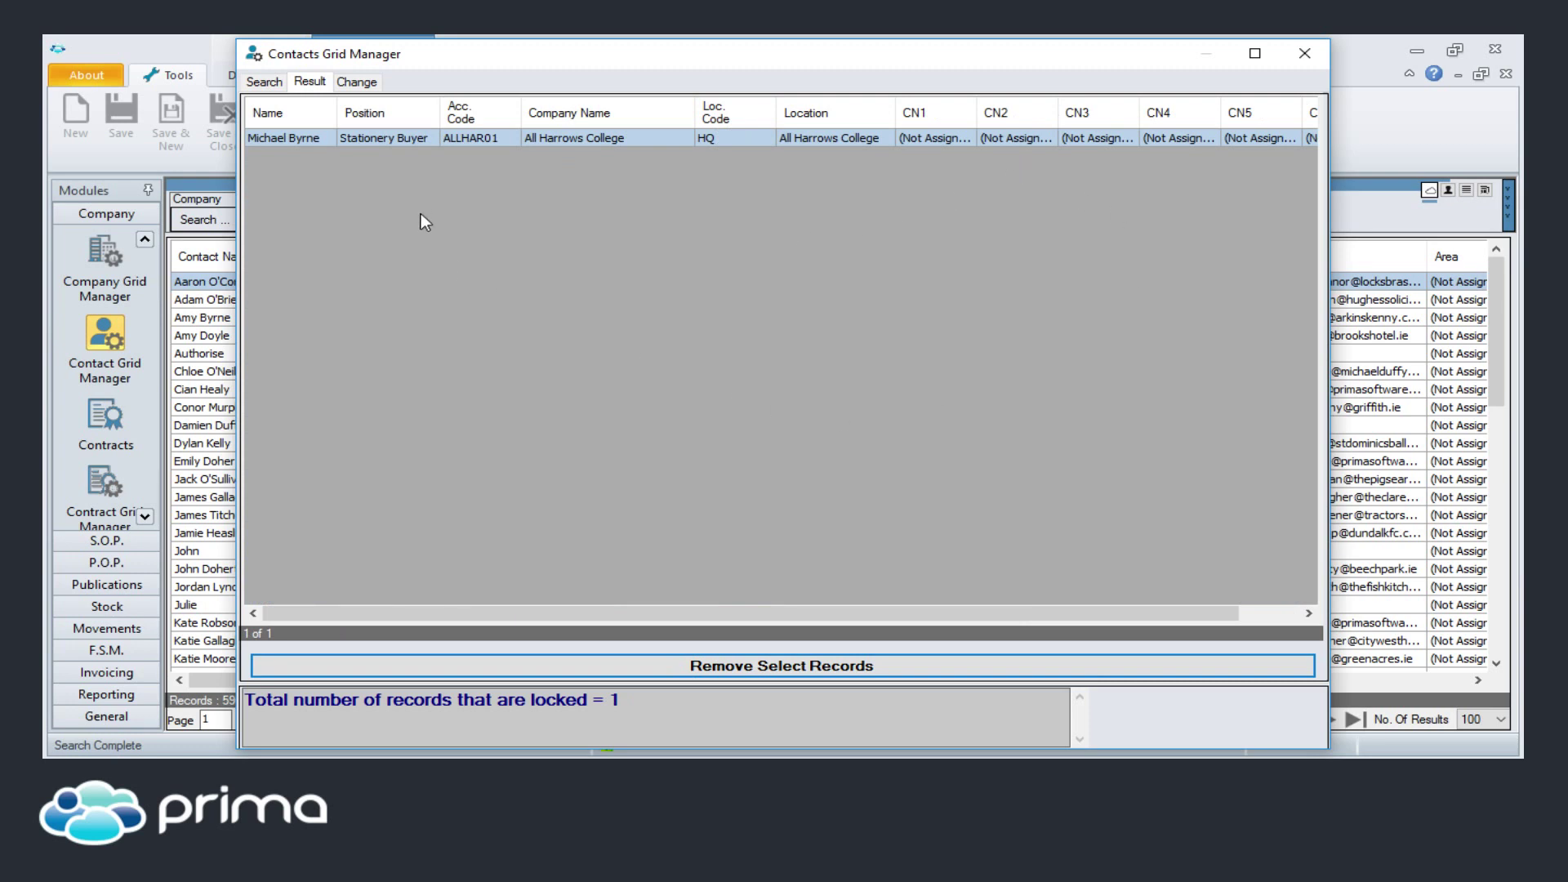
# Step: Enable creating a journal assigned to the account manager for the remaining contact, and close the Contacts Grid Manager
pyautogui.click(362, 83)
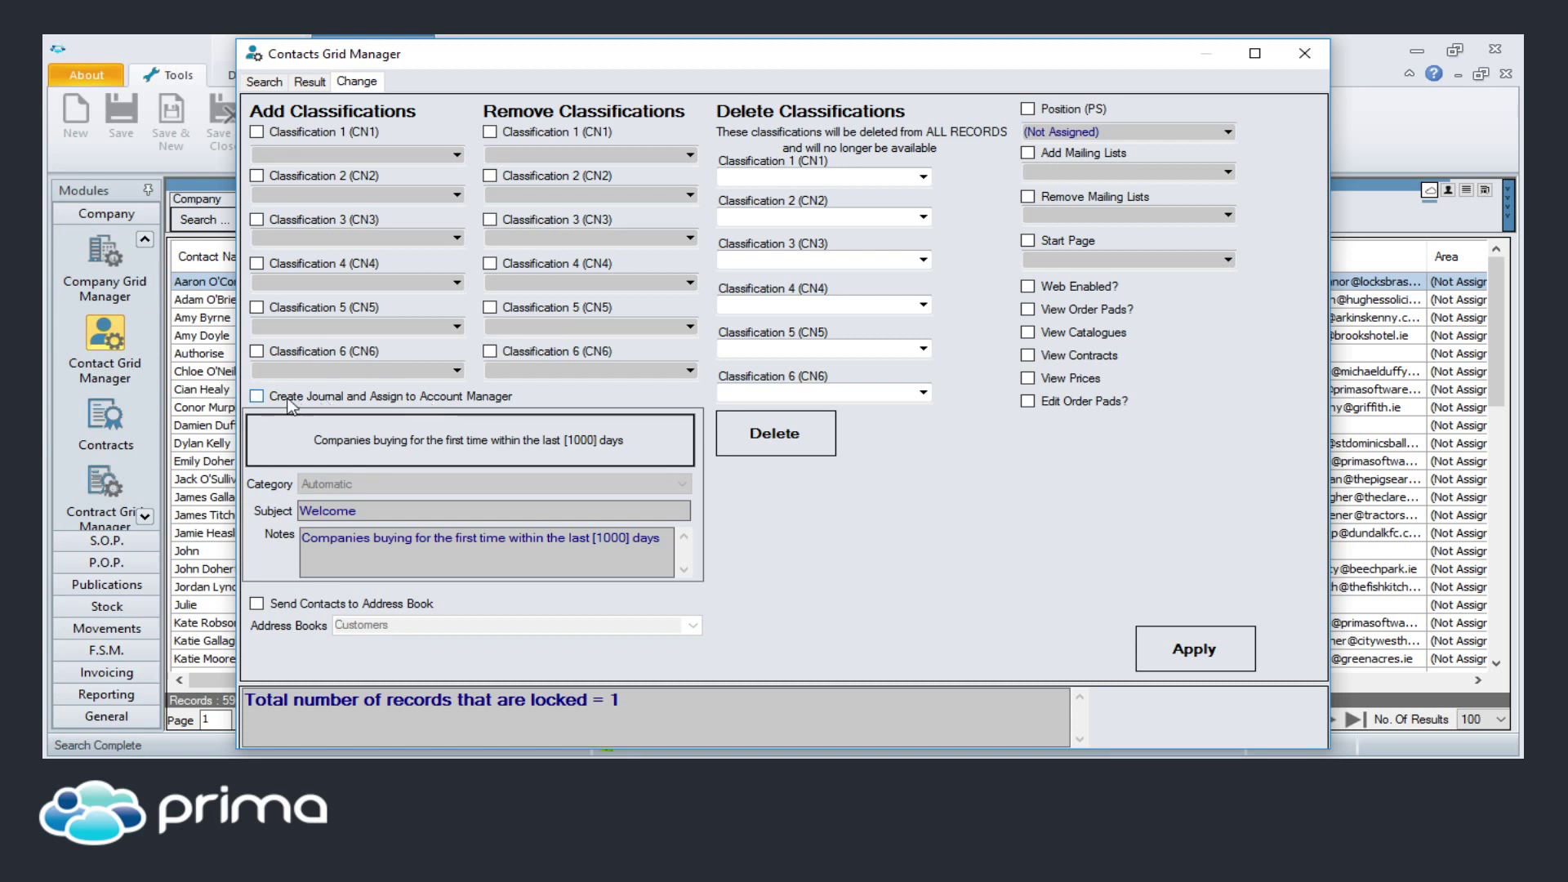
pyautogui.click(257, 397)
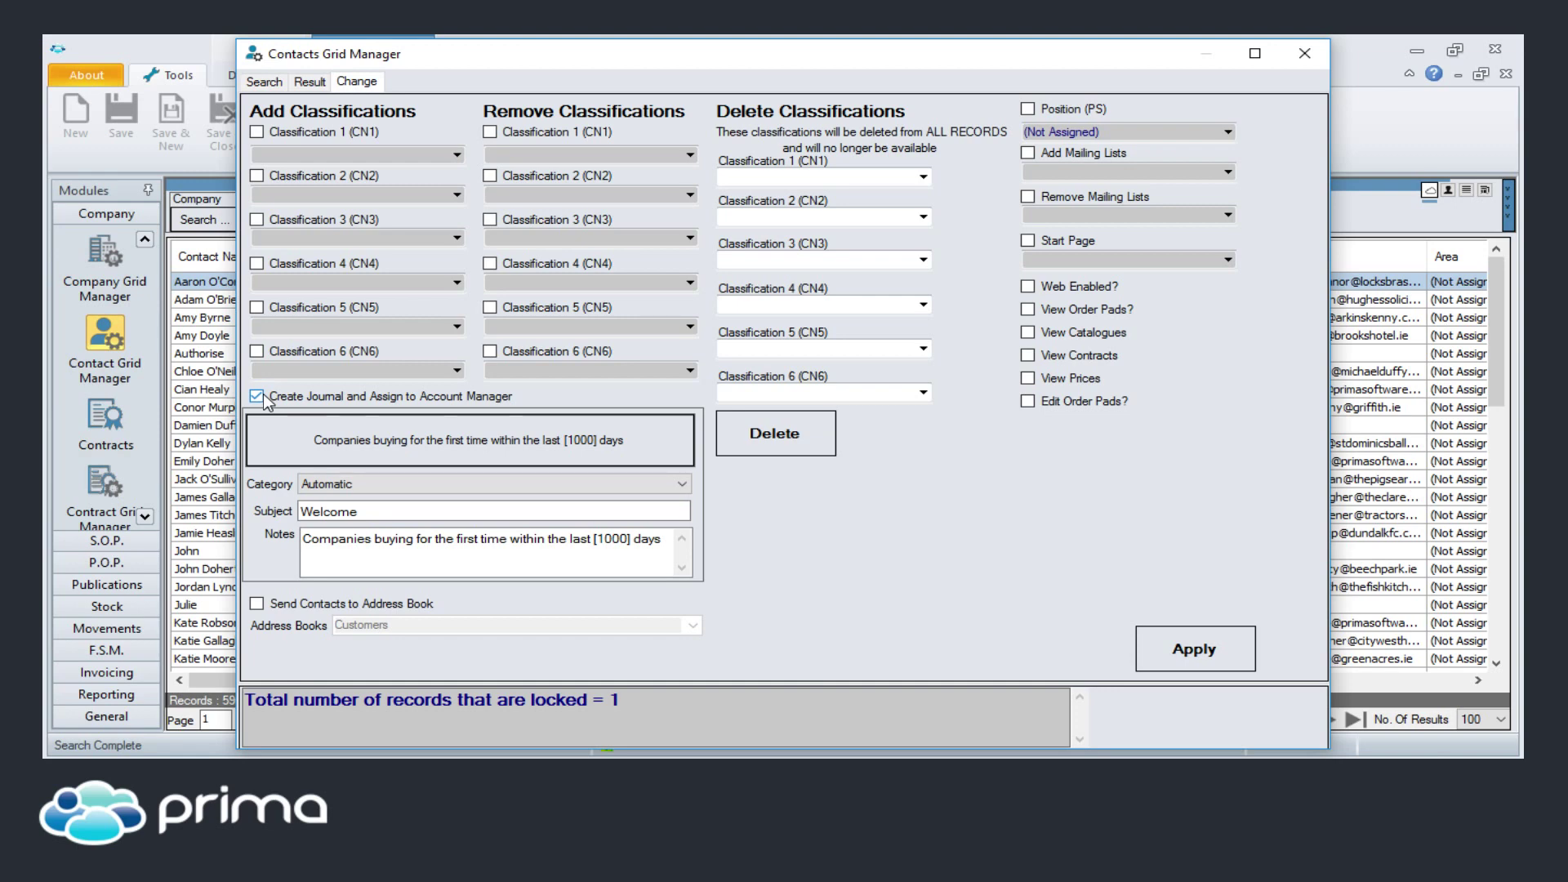
pyautogui.click(1307, 55)
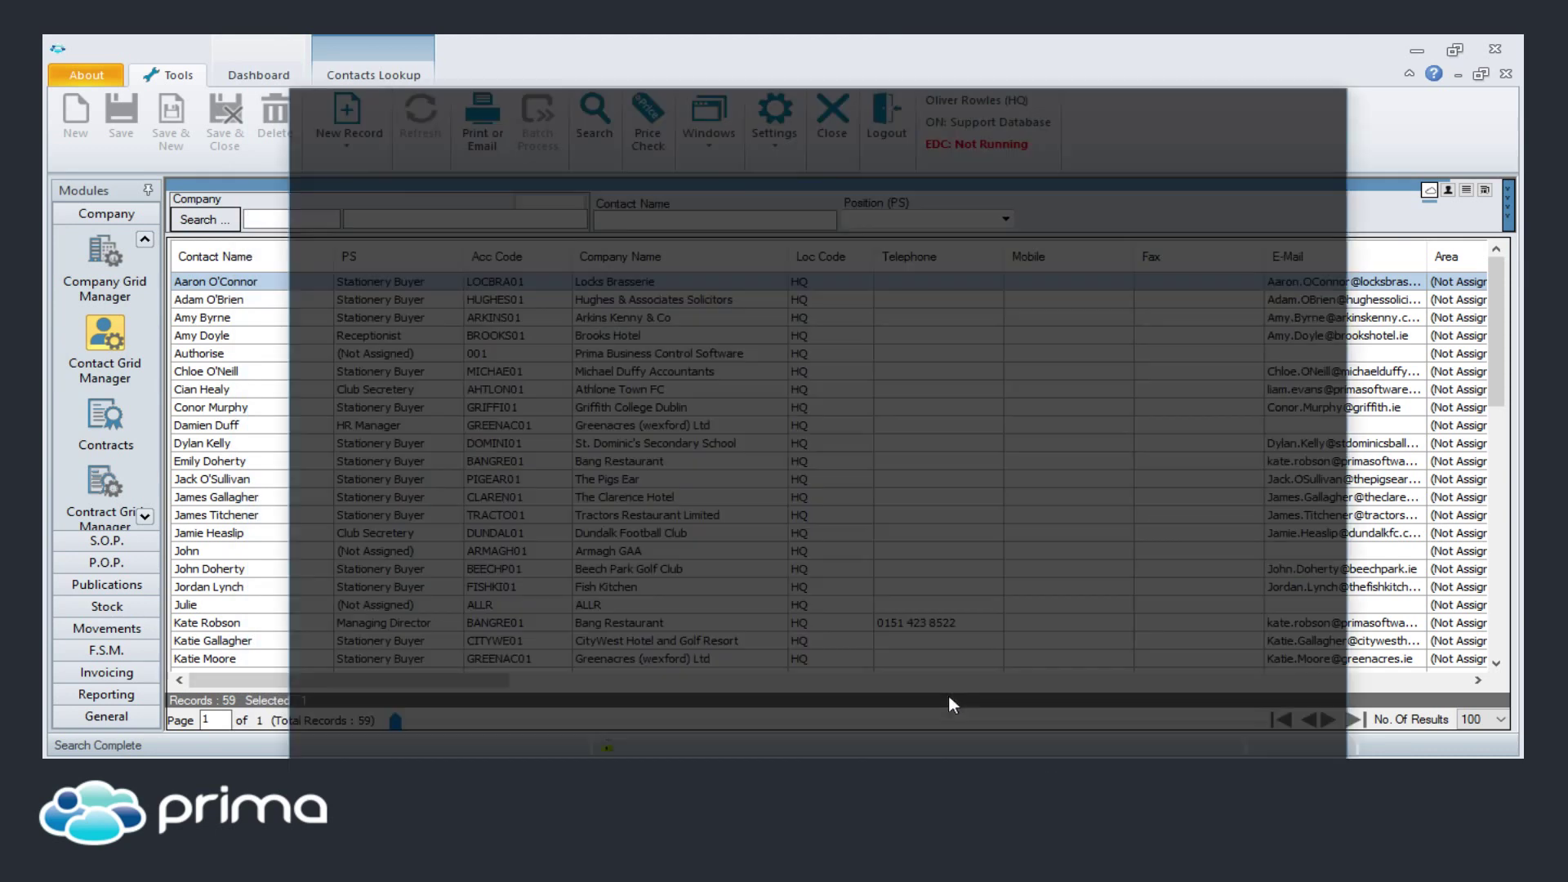
# Step: Switch to Database Administration and view the settings of the MailChimp mail cloud service
pyautogui.click(948, 694)
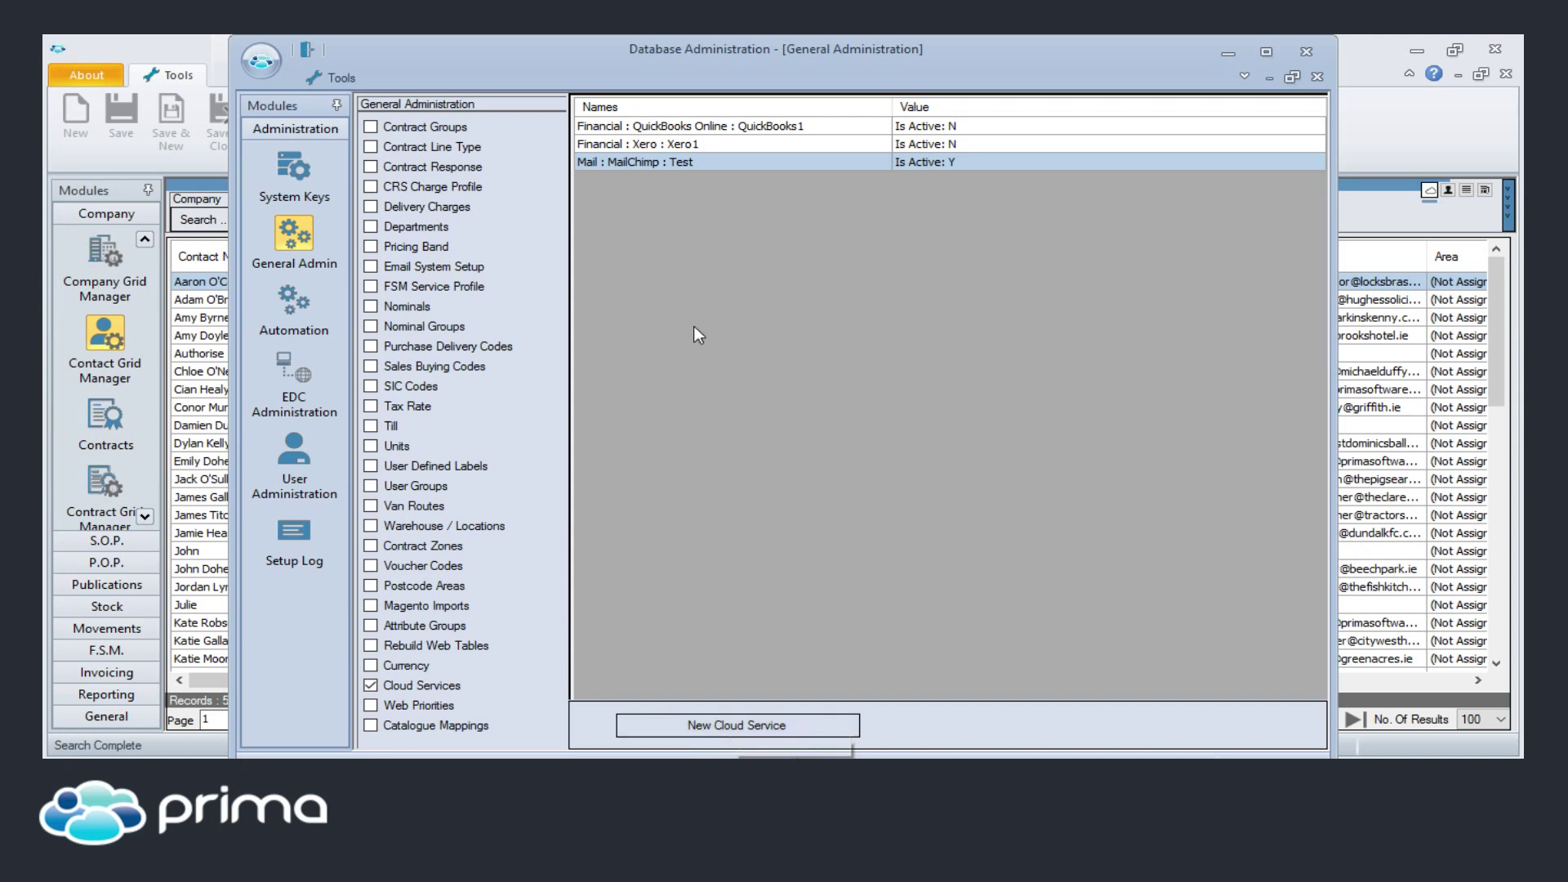
pyautogui.doubleClick(629, 163)
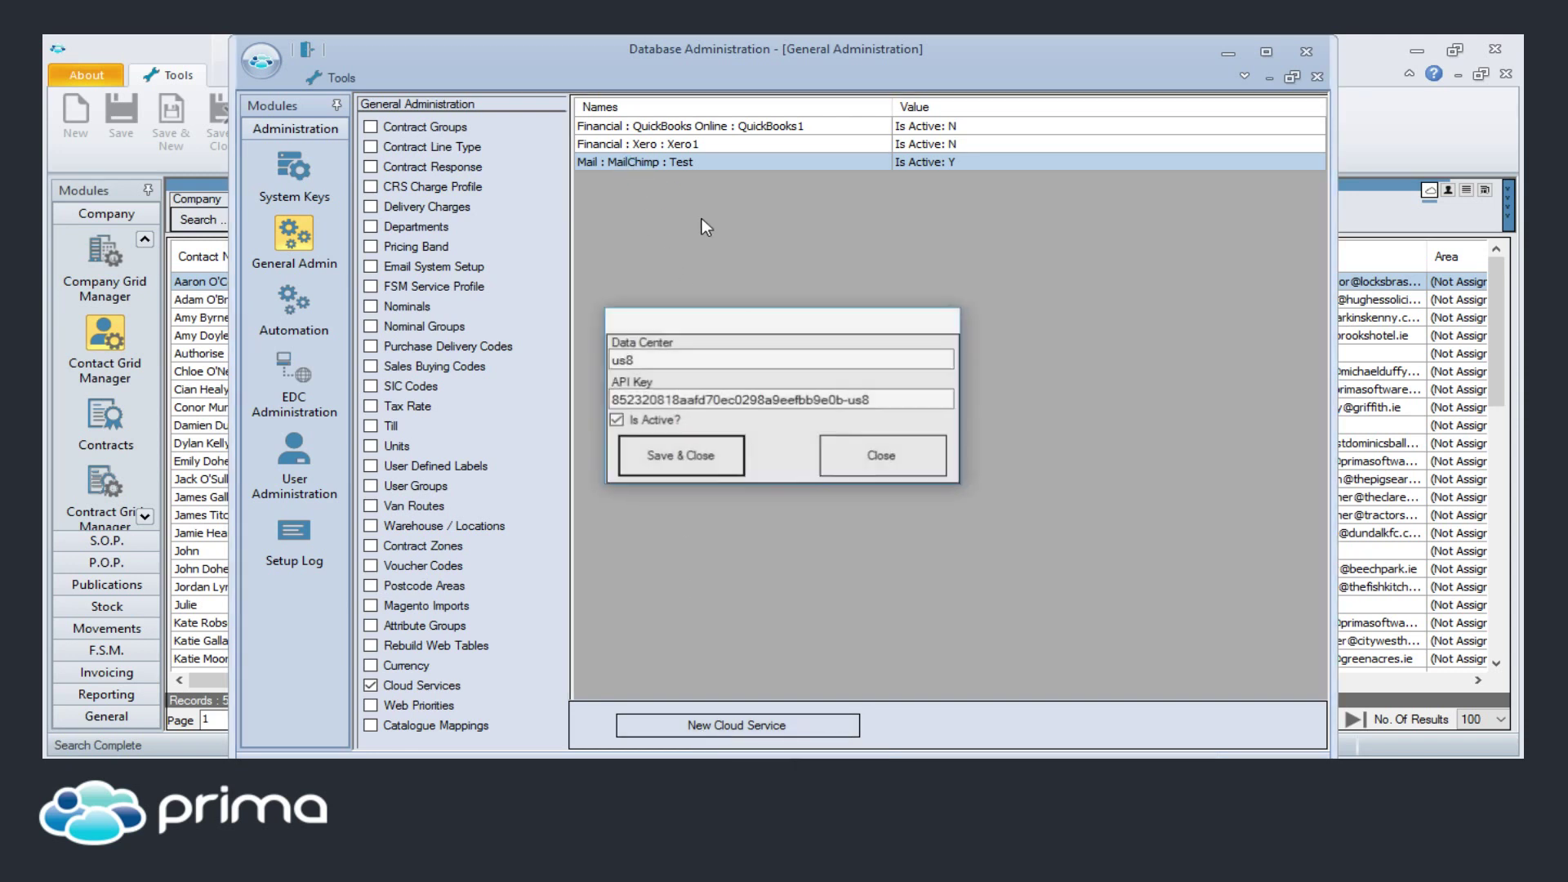
pyautogui.press('Escape')
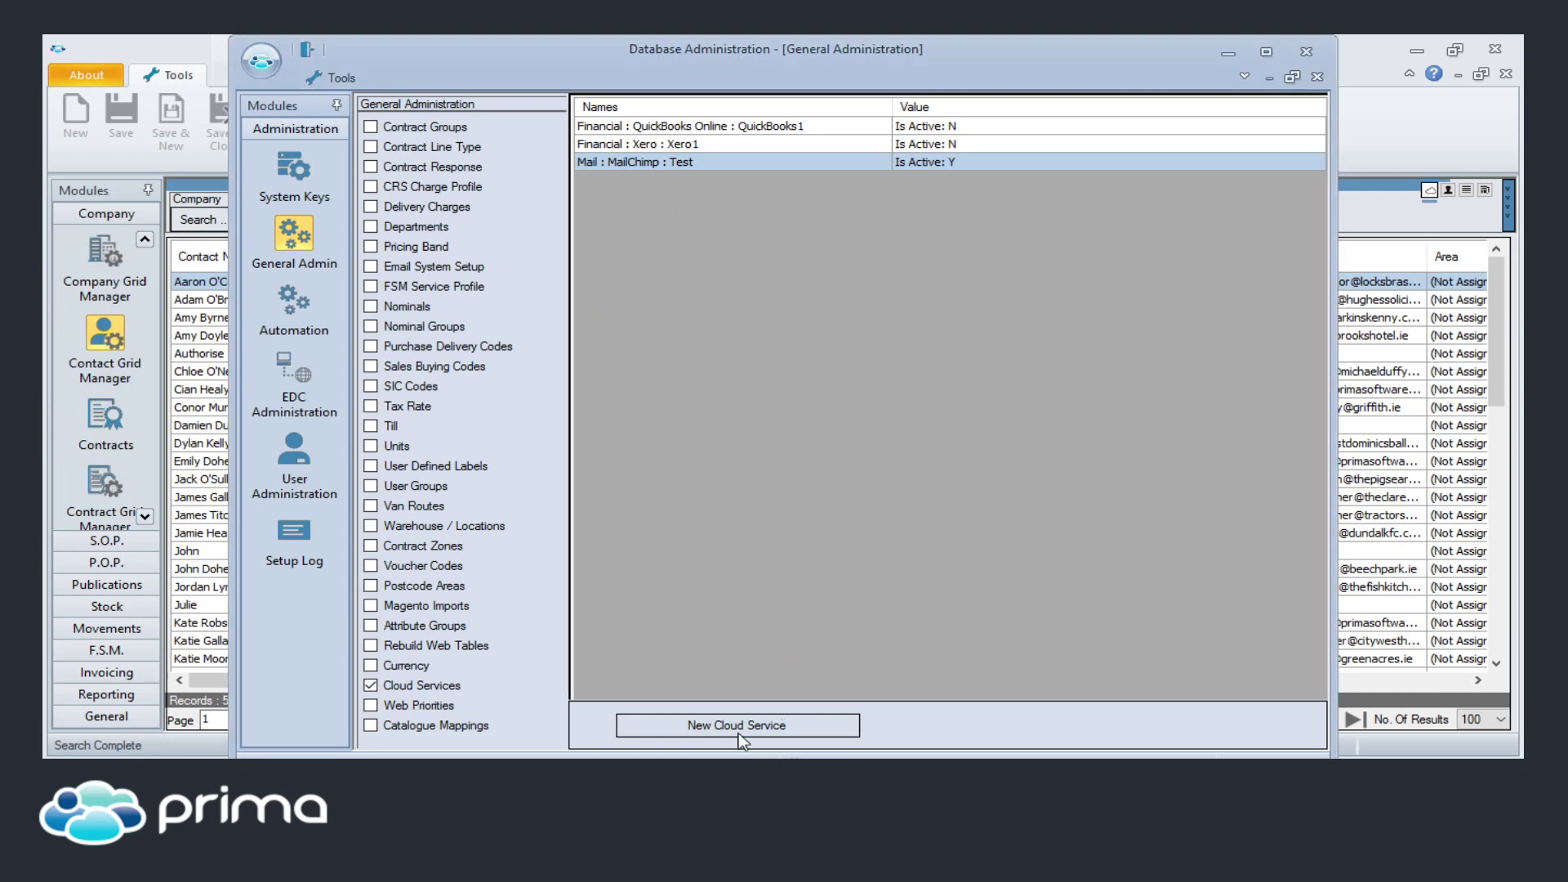
# Step: Set up a new cloud service with Mail as the service and MailChimp as the provider, and cancel it
pyautogui.click(738, 724)
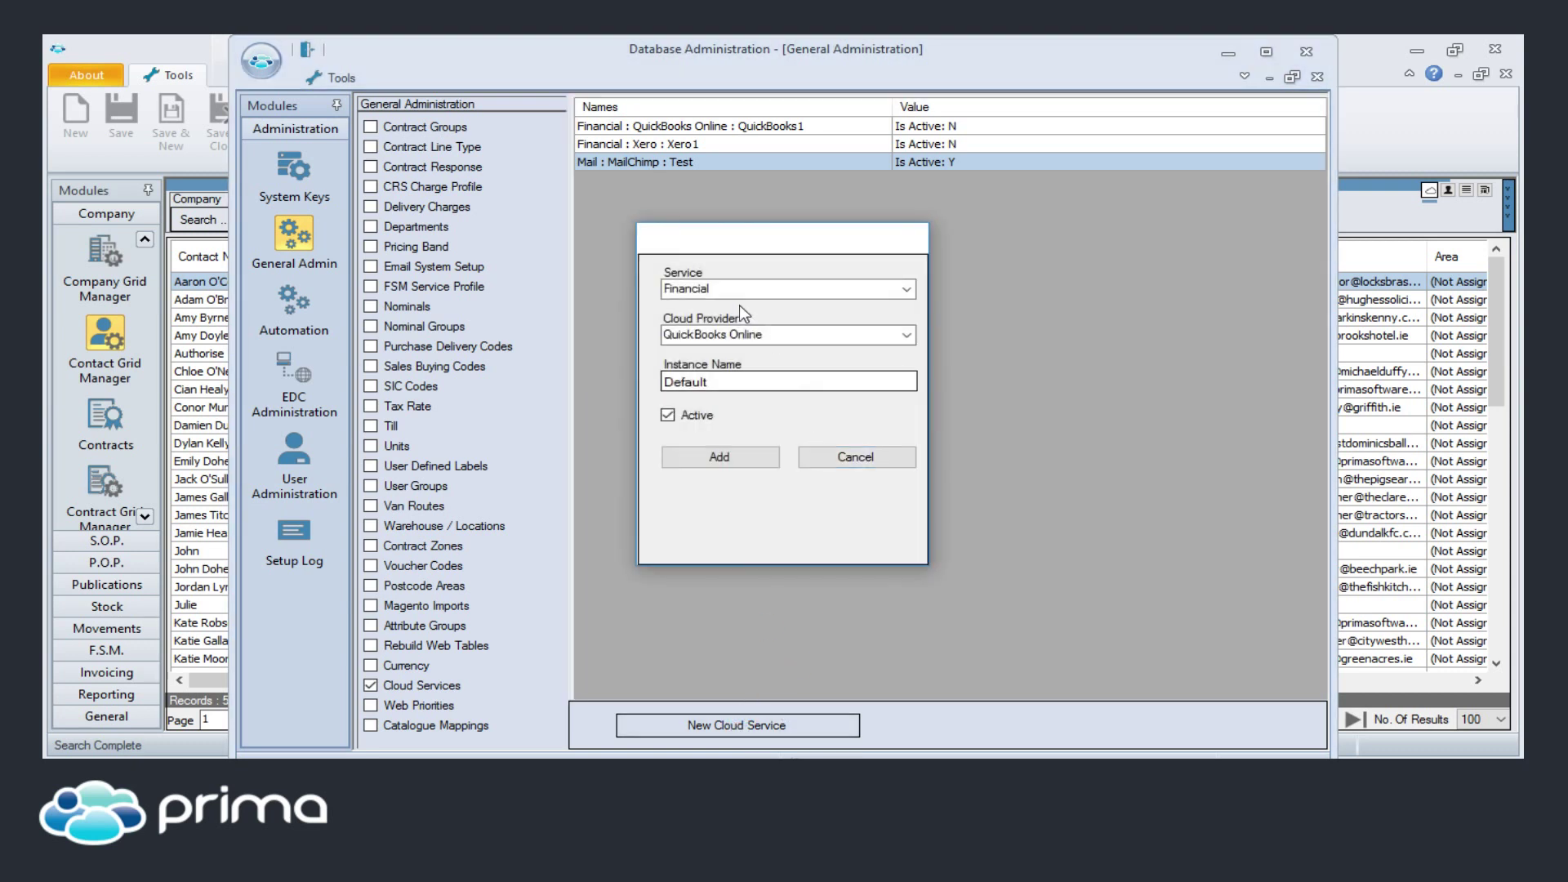
pyautogui.click(906, 292)
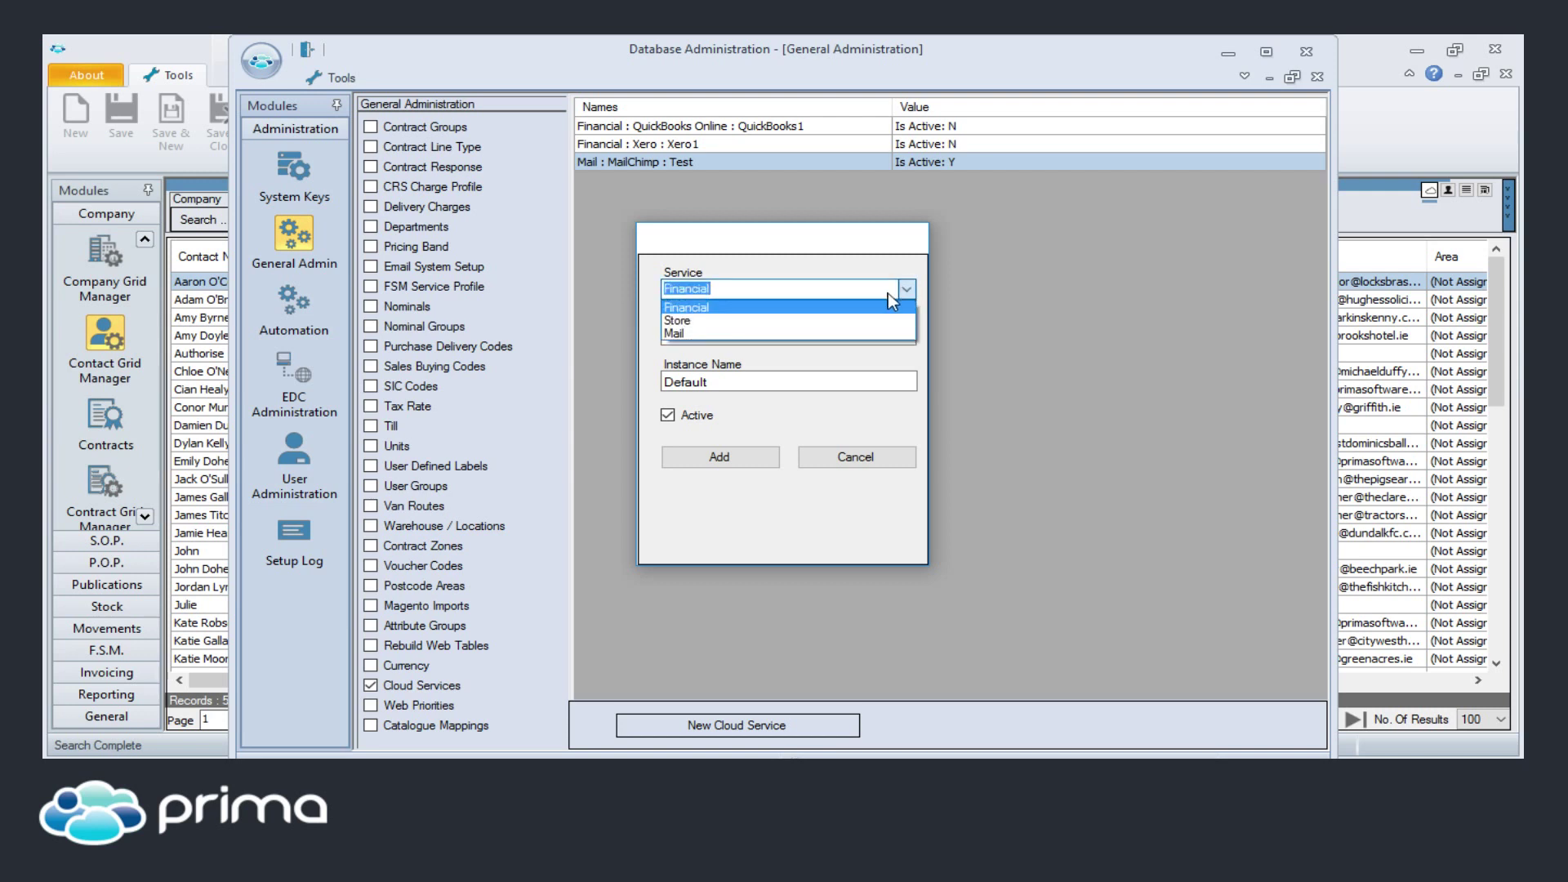
pyautogui.click(679, 331)
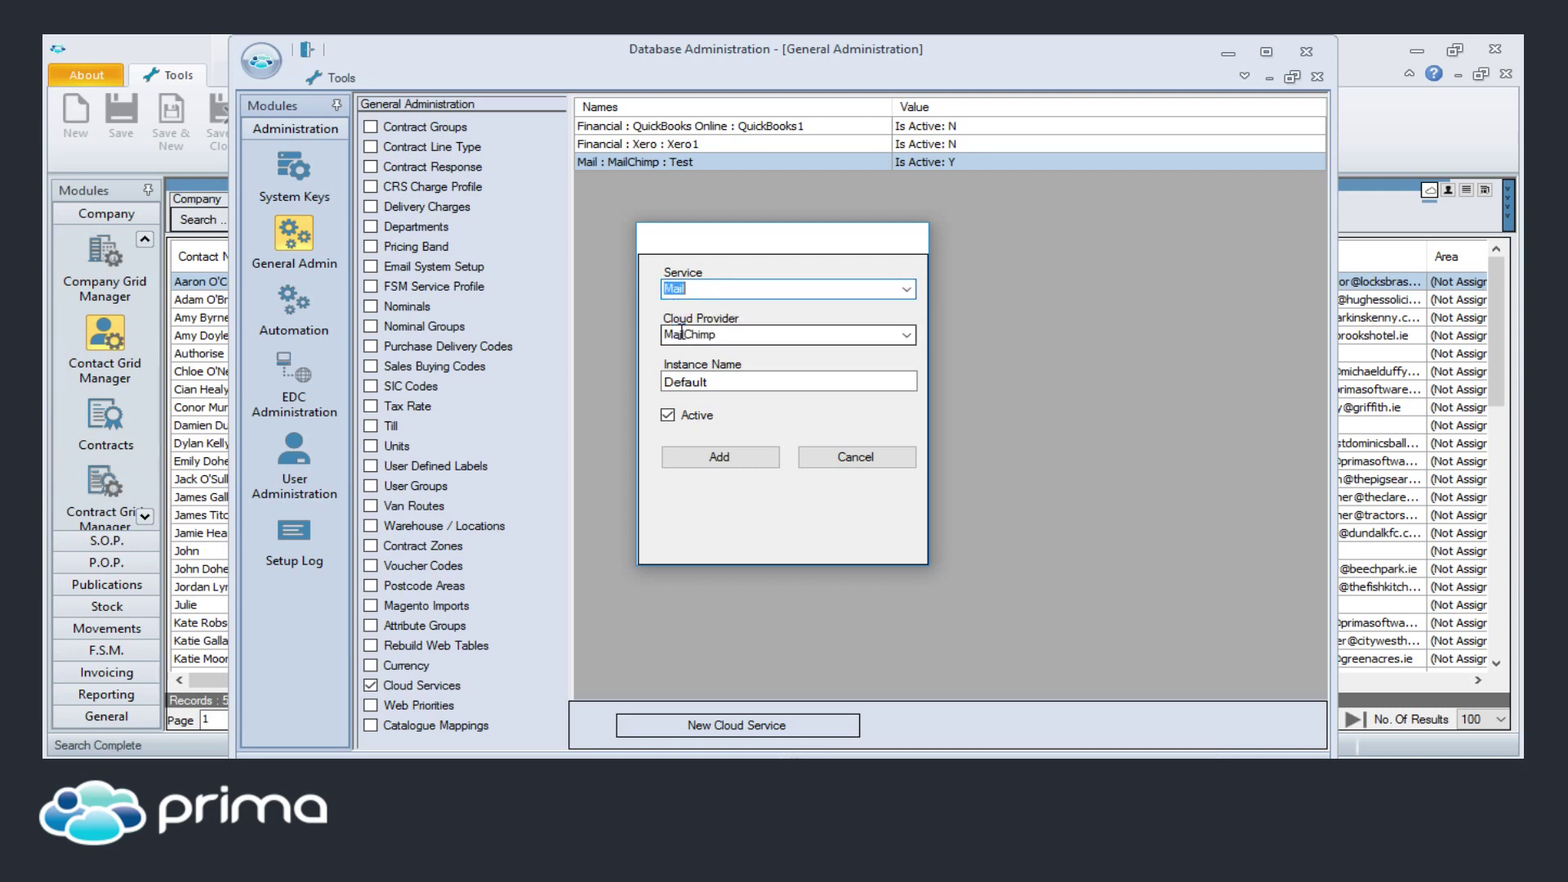
pyautogui.click(906, 335)
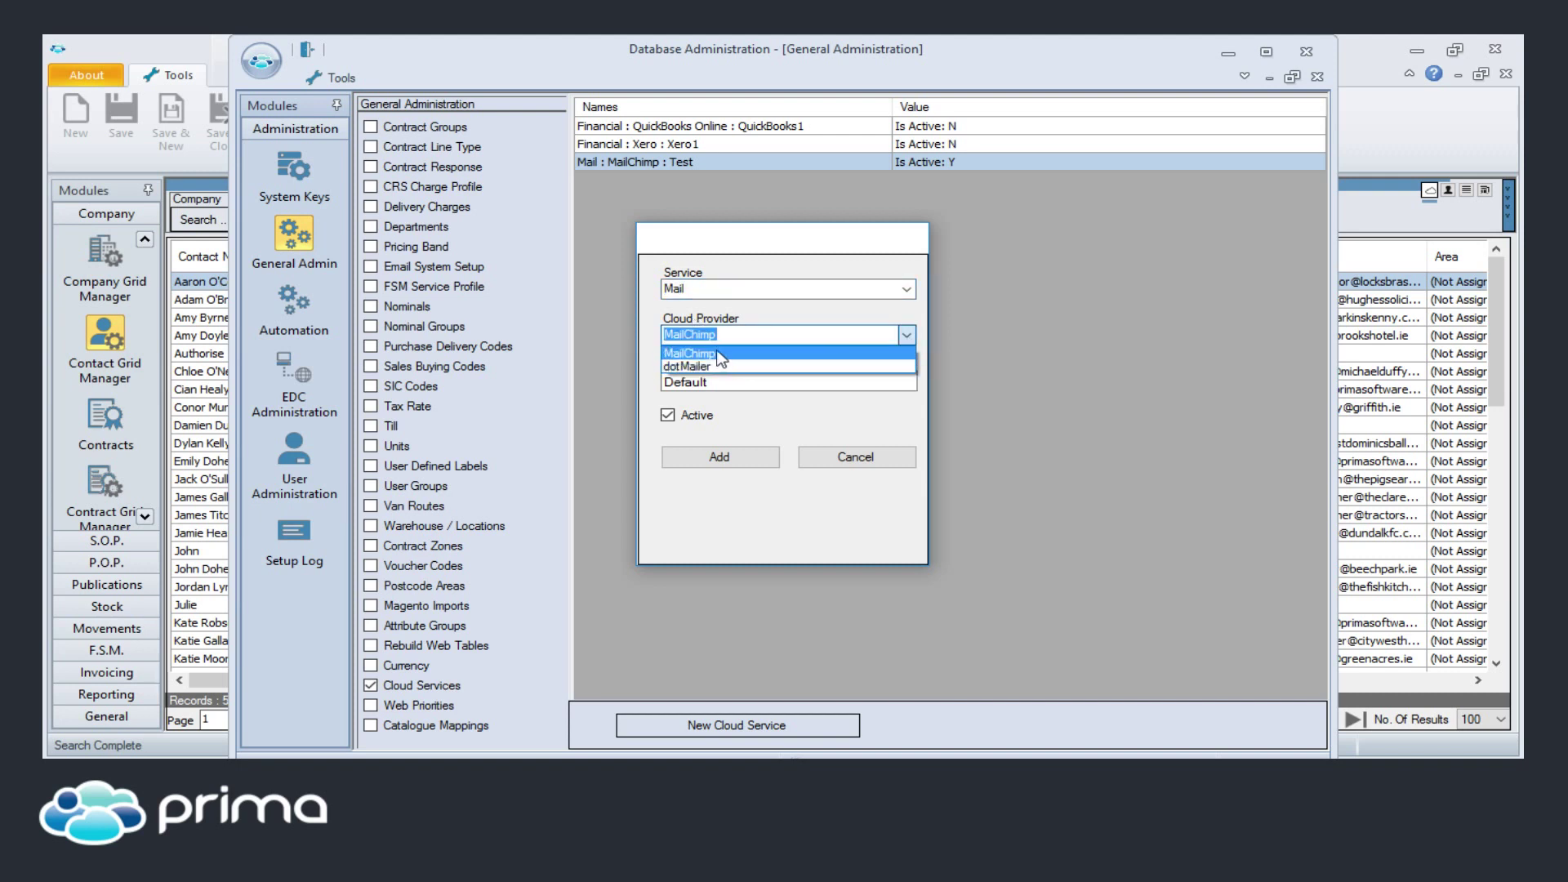
pyautogui.click(908, 337)
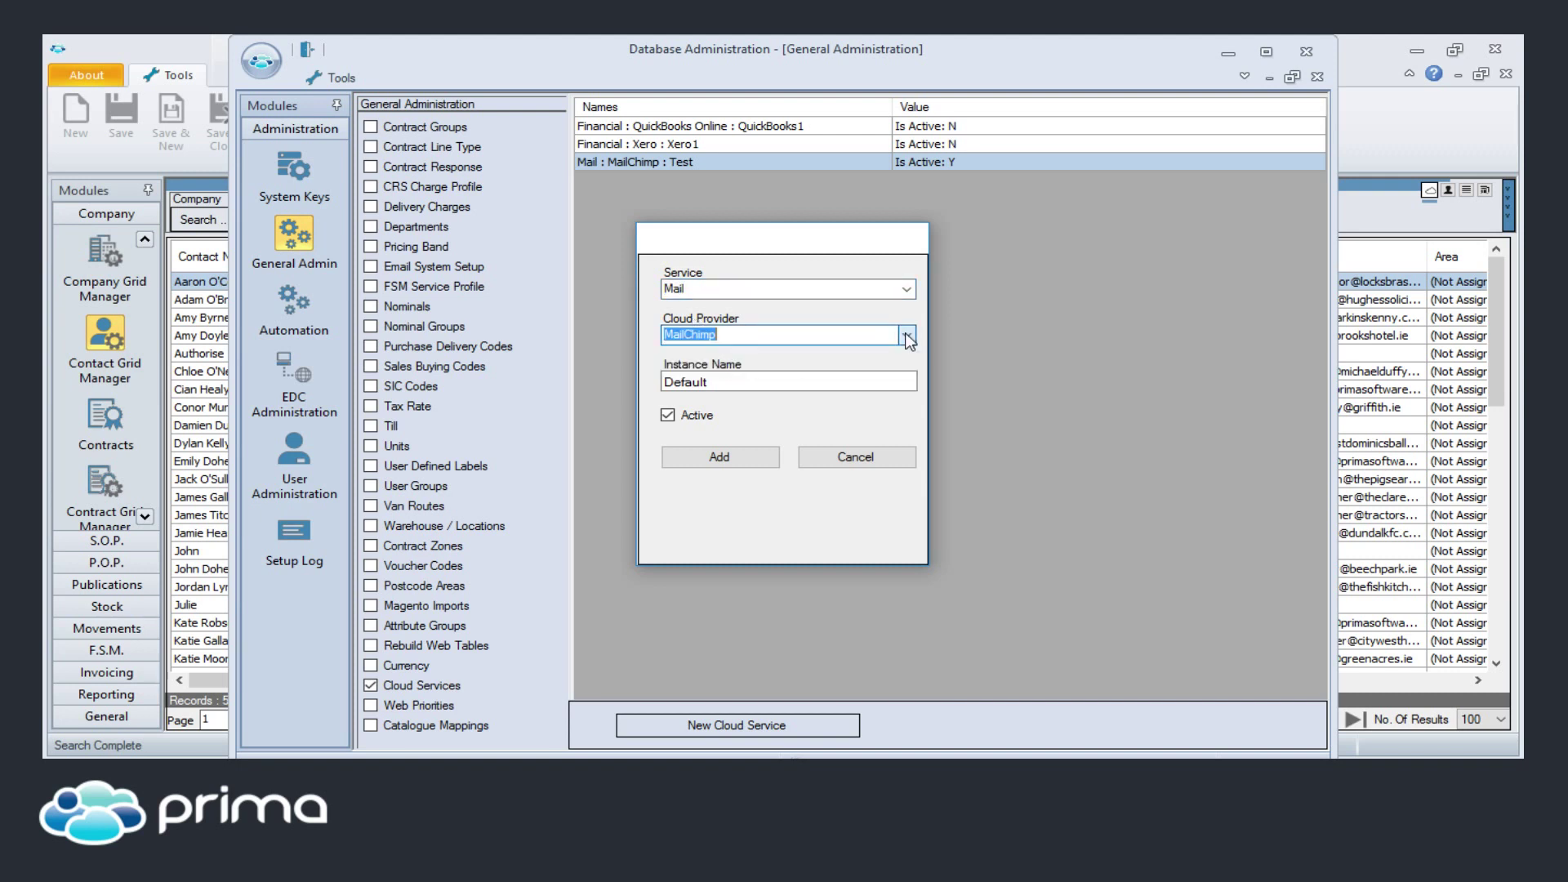
pyautogui.press('Tab')
pyautogui.click(746, 386)
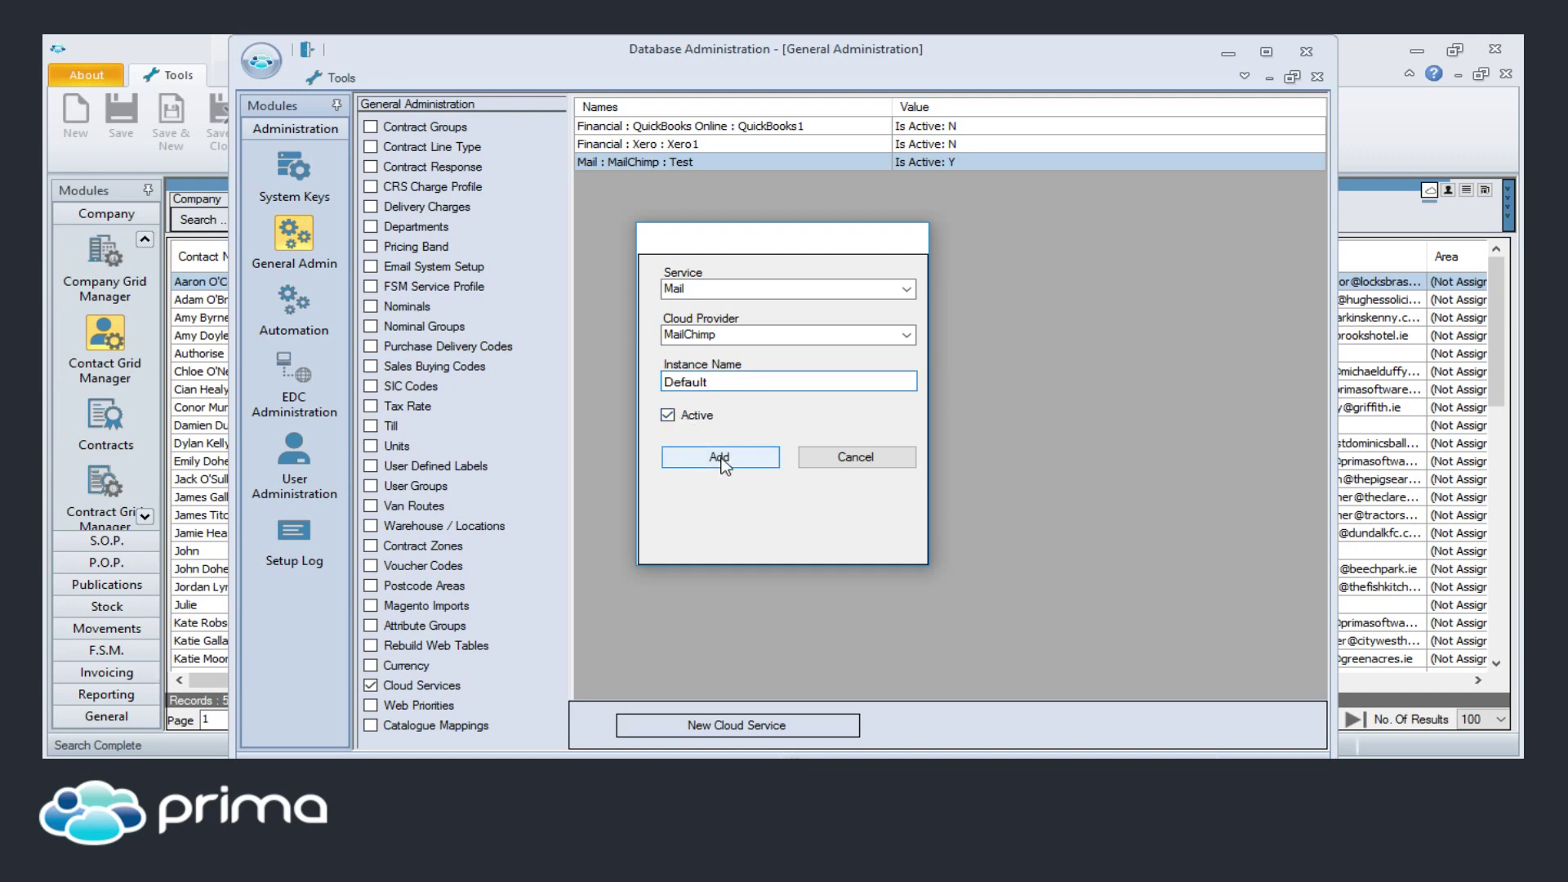
pyautogui.click(852, 458)
# Step: Check the existing MailChimp service's data center against its API key ending, save the settings and minimise Database Administration
pyautogui.doubleClick(683, 160)
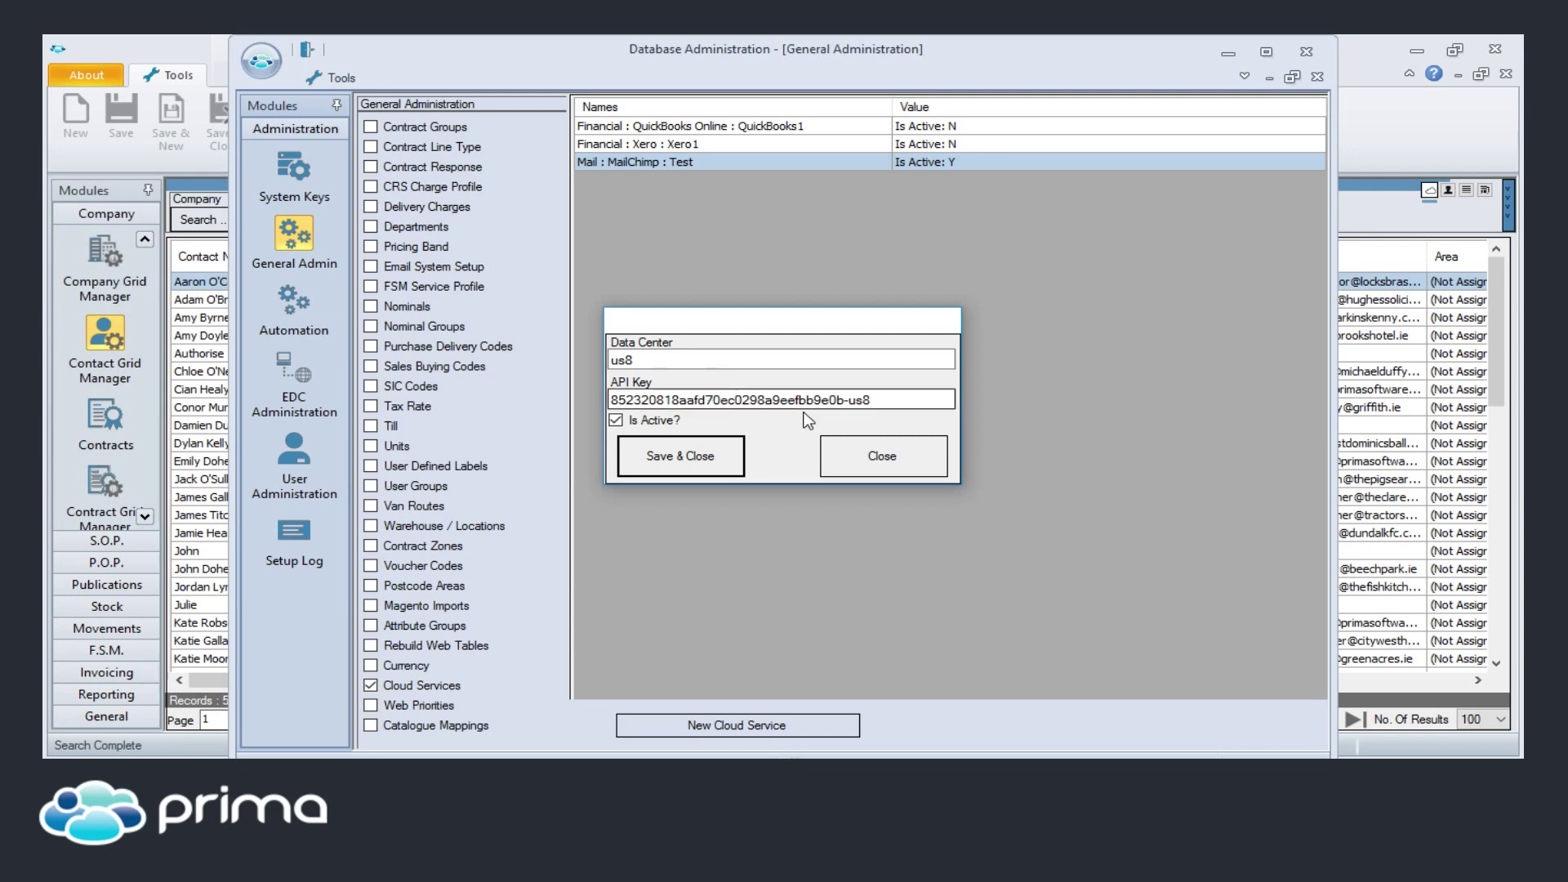
pyautogui.click(646, 360)
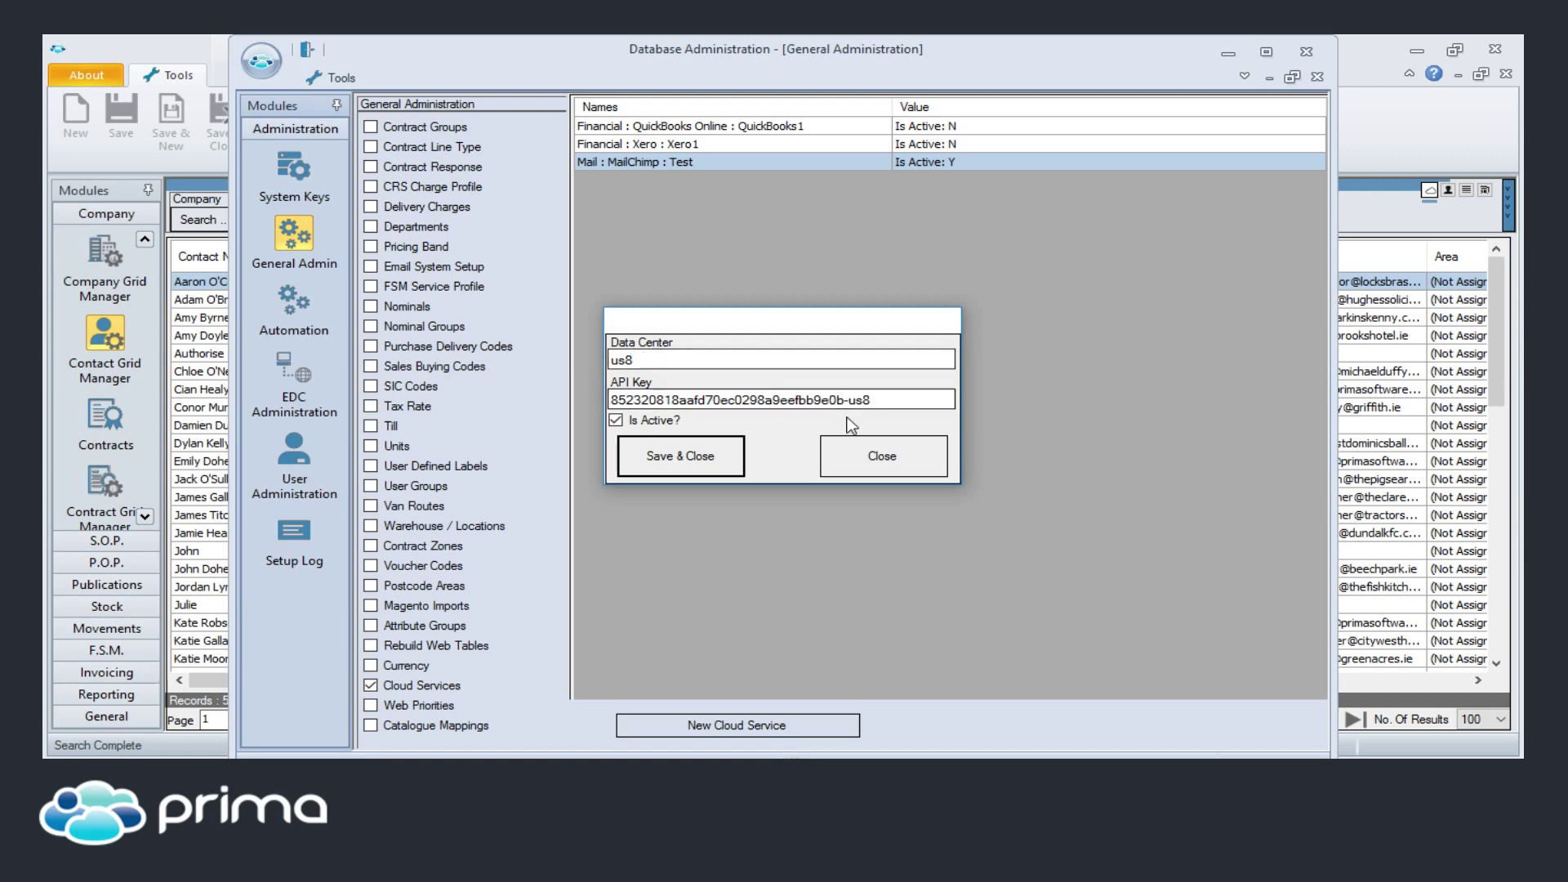
pyautogui.moveTo(848, 399); pyautogui.dragTo(886, 404)
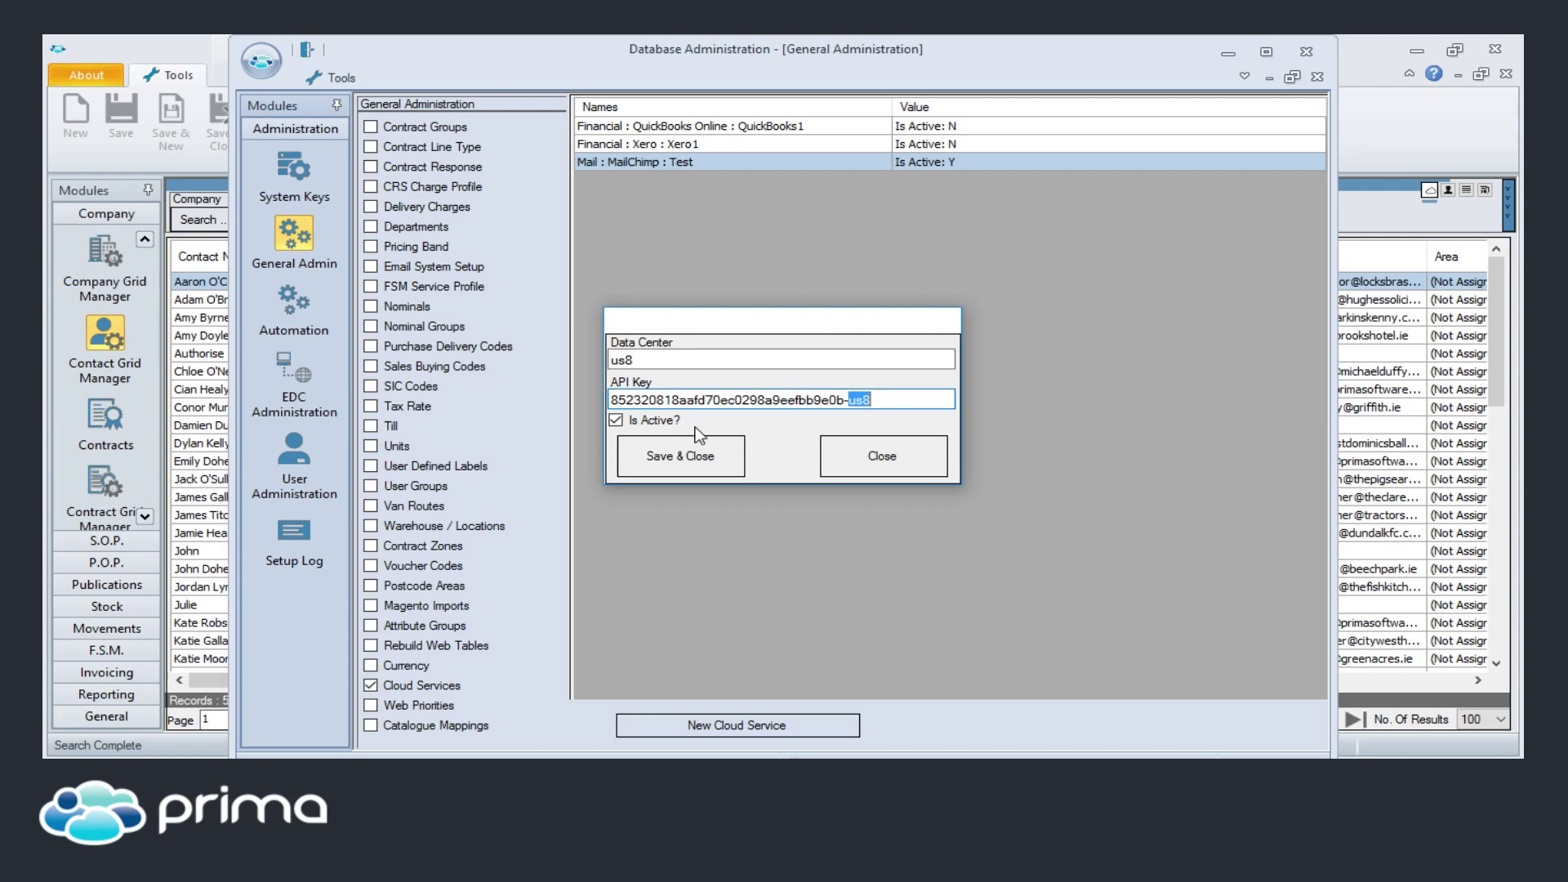
pyautogui.click(677, 457)
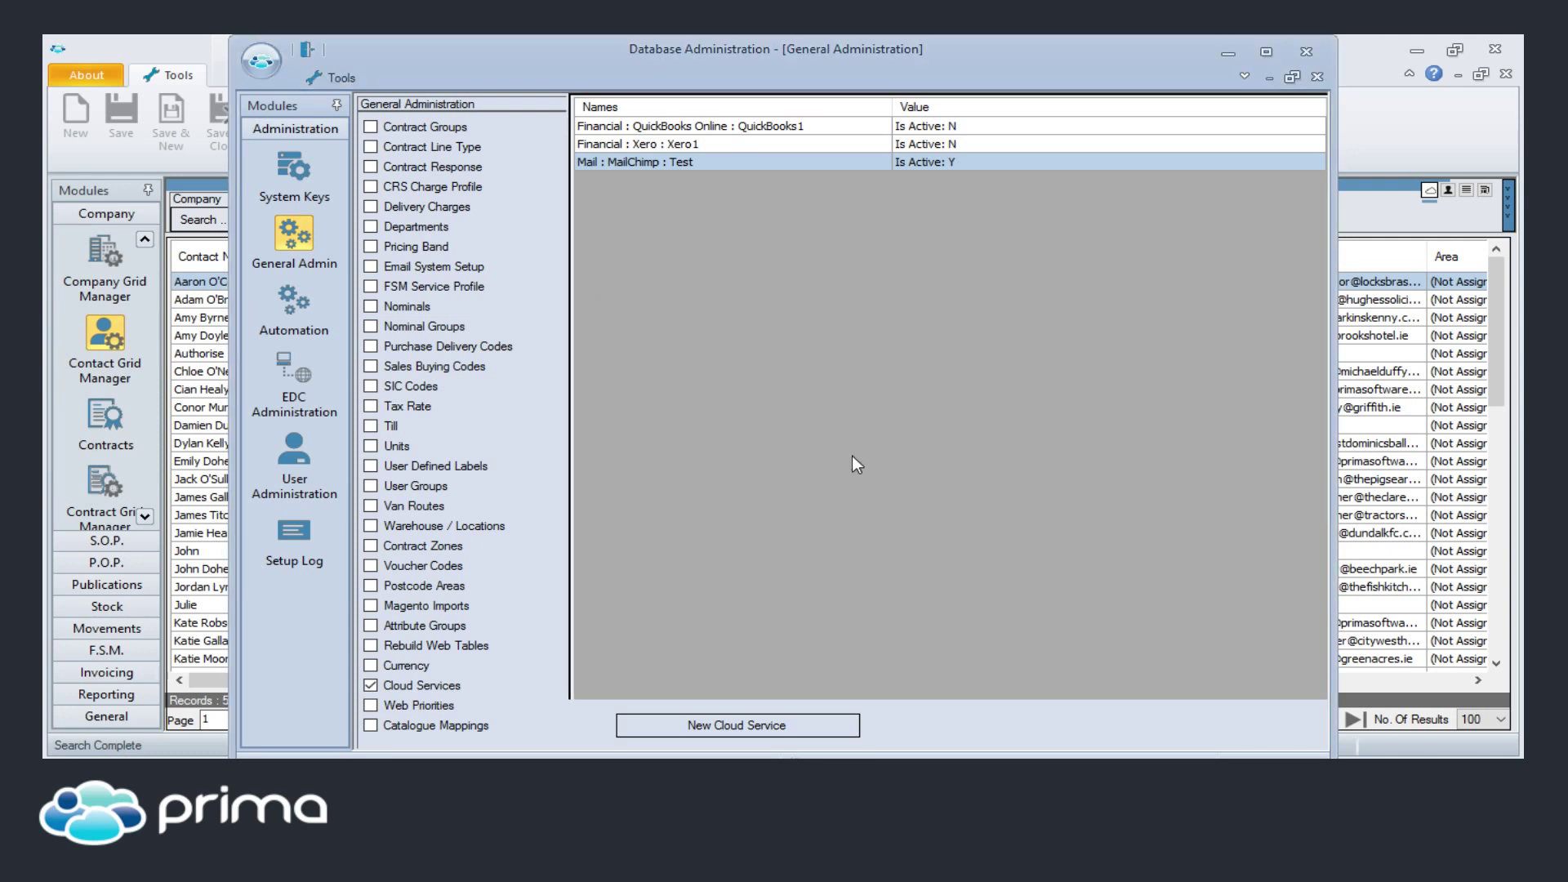
pyautogui.click(1212, 57)
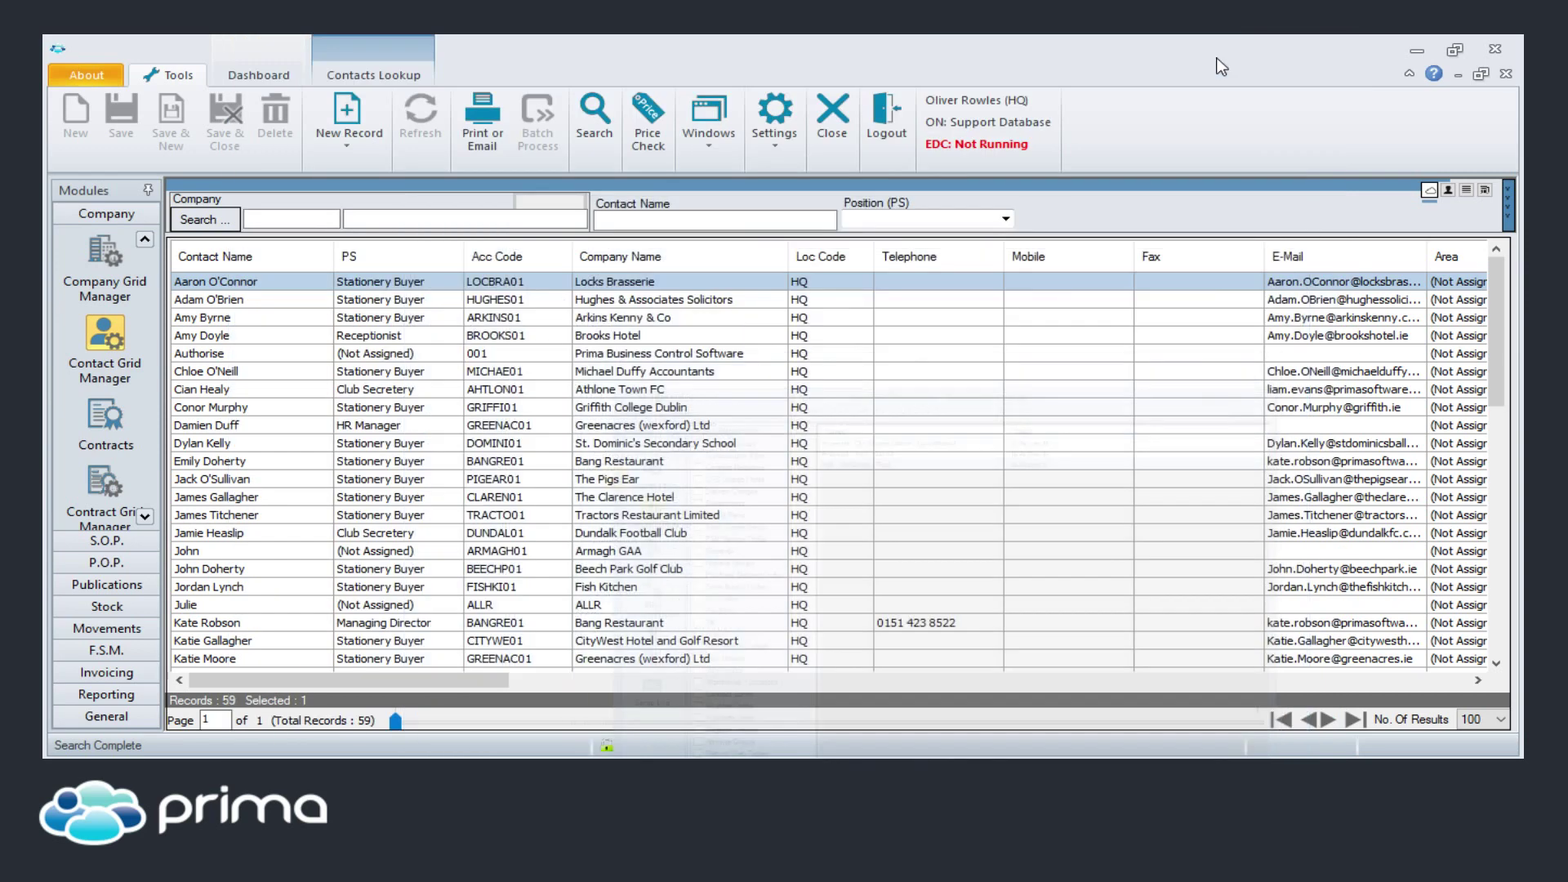
# Step: Search contacts in the Contact Grid Manager with the CRM query for companies buying for the first time within the last 1000 days
pyautogui.click(105, 335)
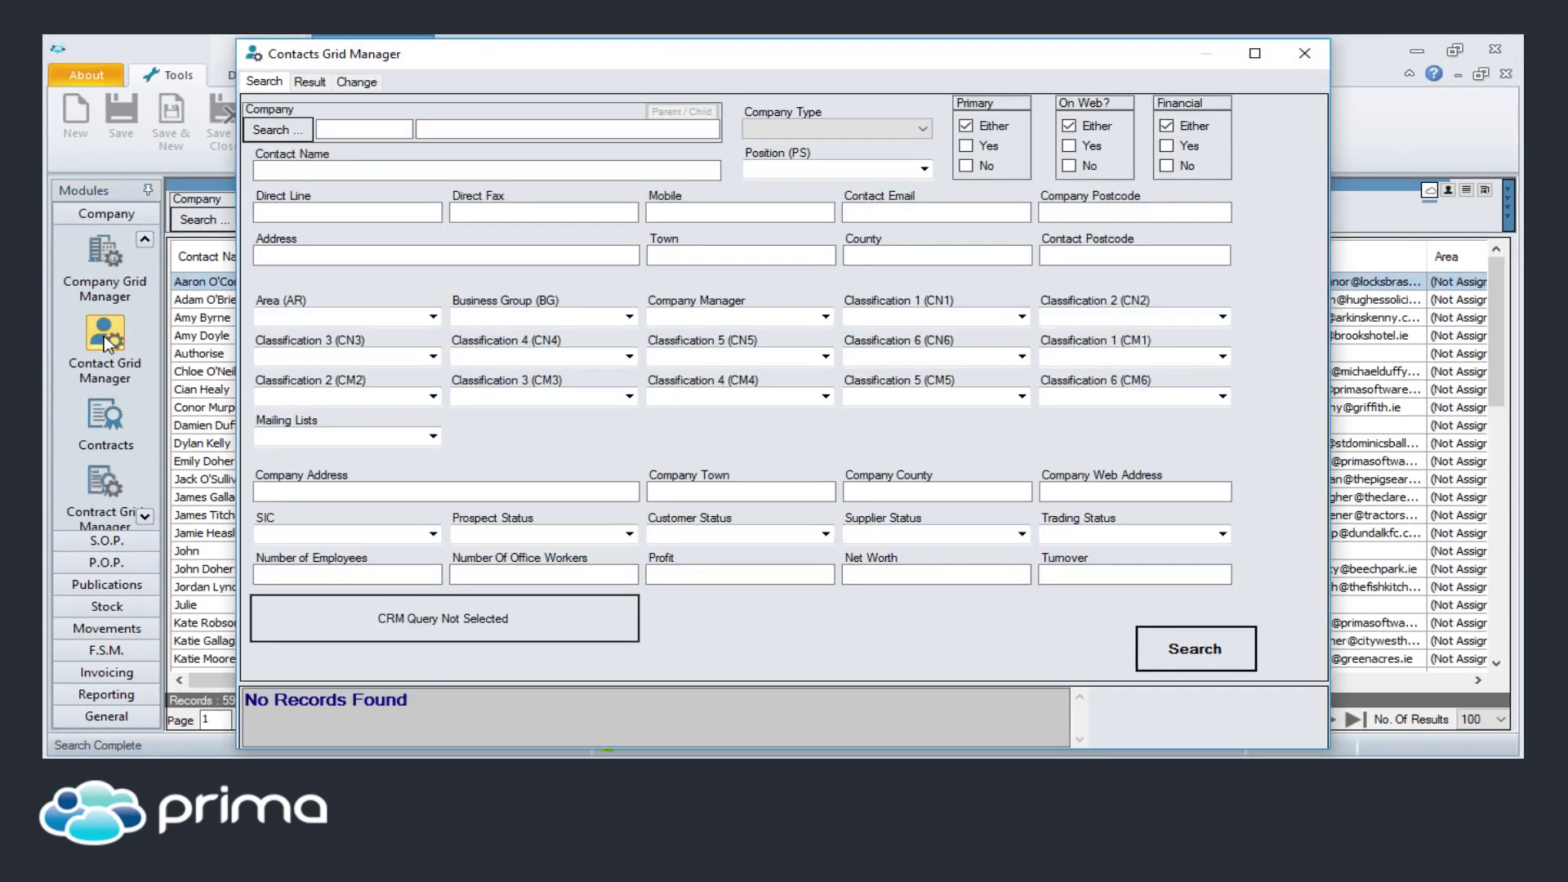
pyautogui.click(464, 609)
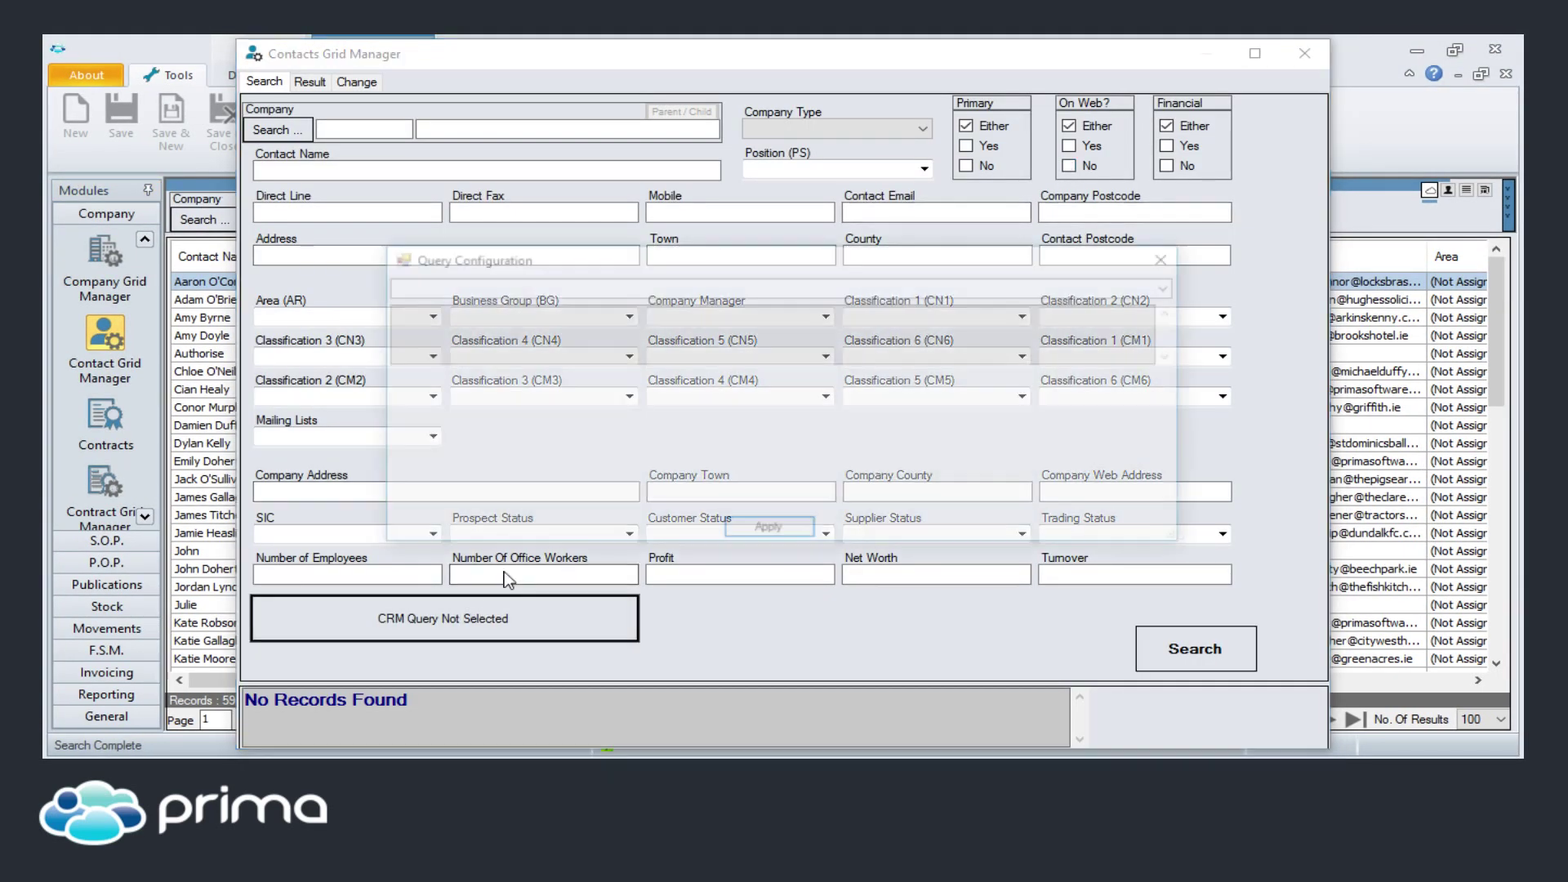
pyautogui.click(641, 286)
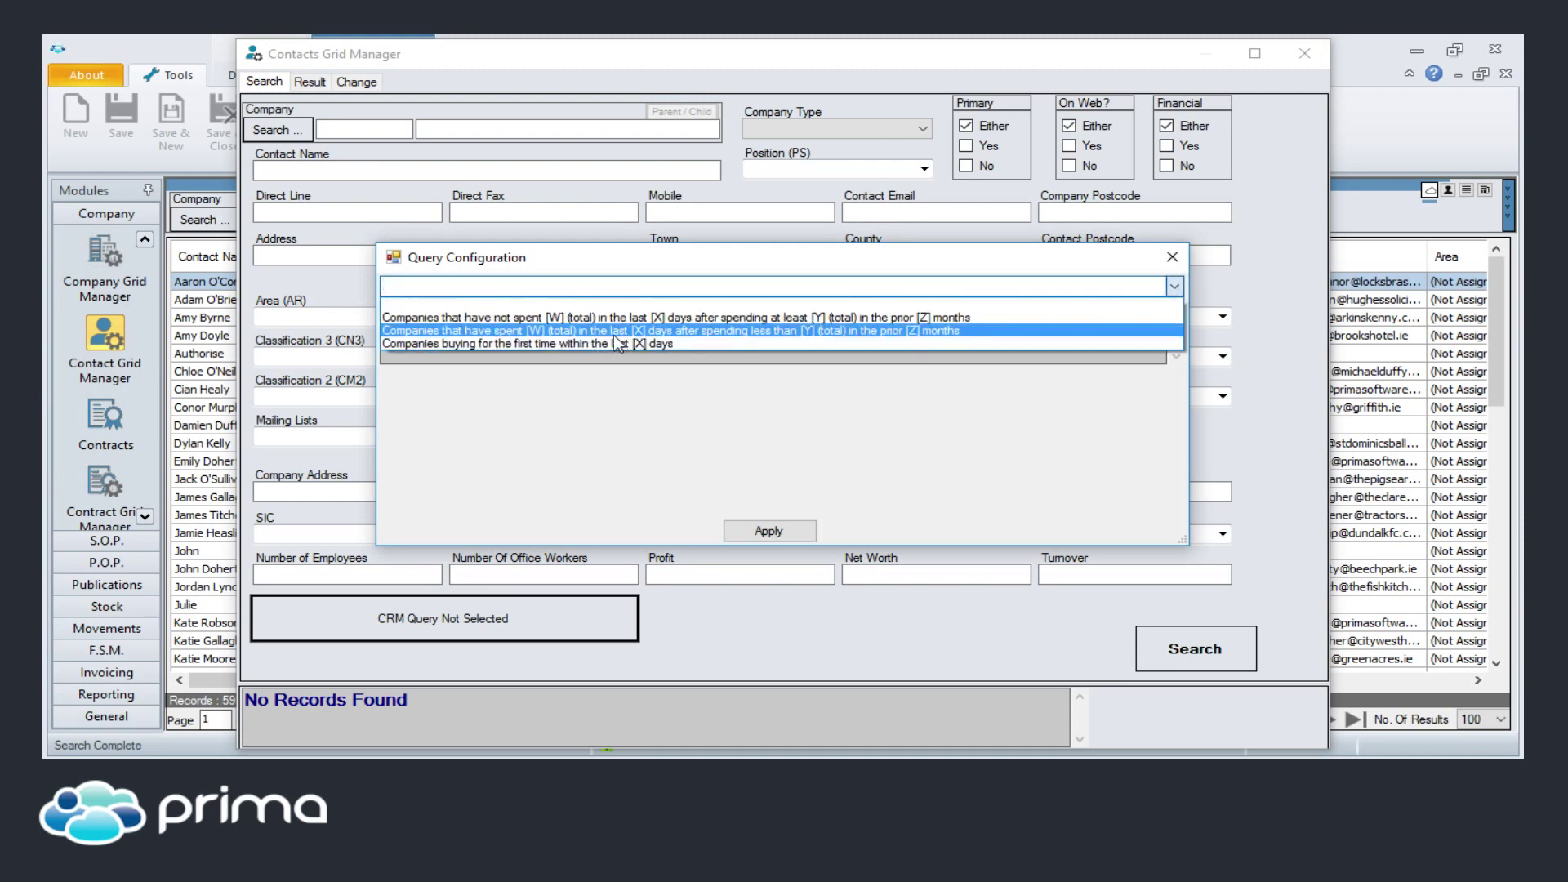
pyautogui.click(637, 343)
pyautogui.doubleClick(1104, 381)
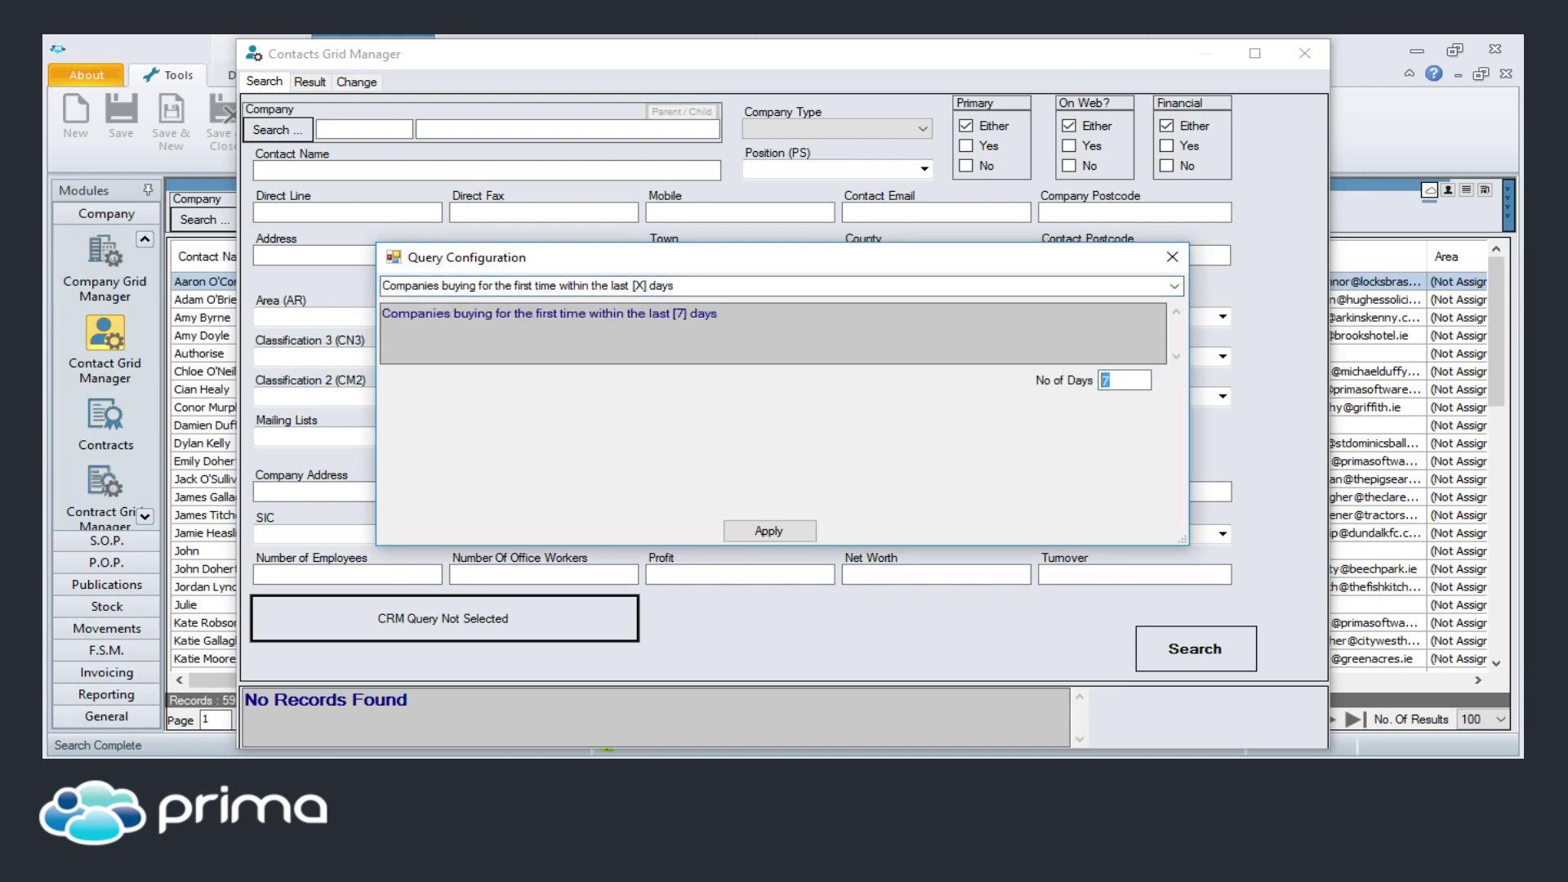
pyautogui.write('1000')
pyautogui.click(769, 531)
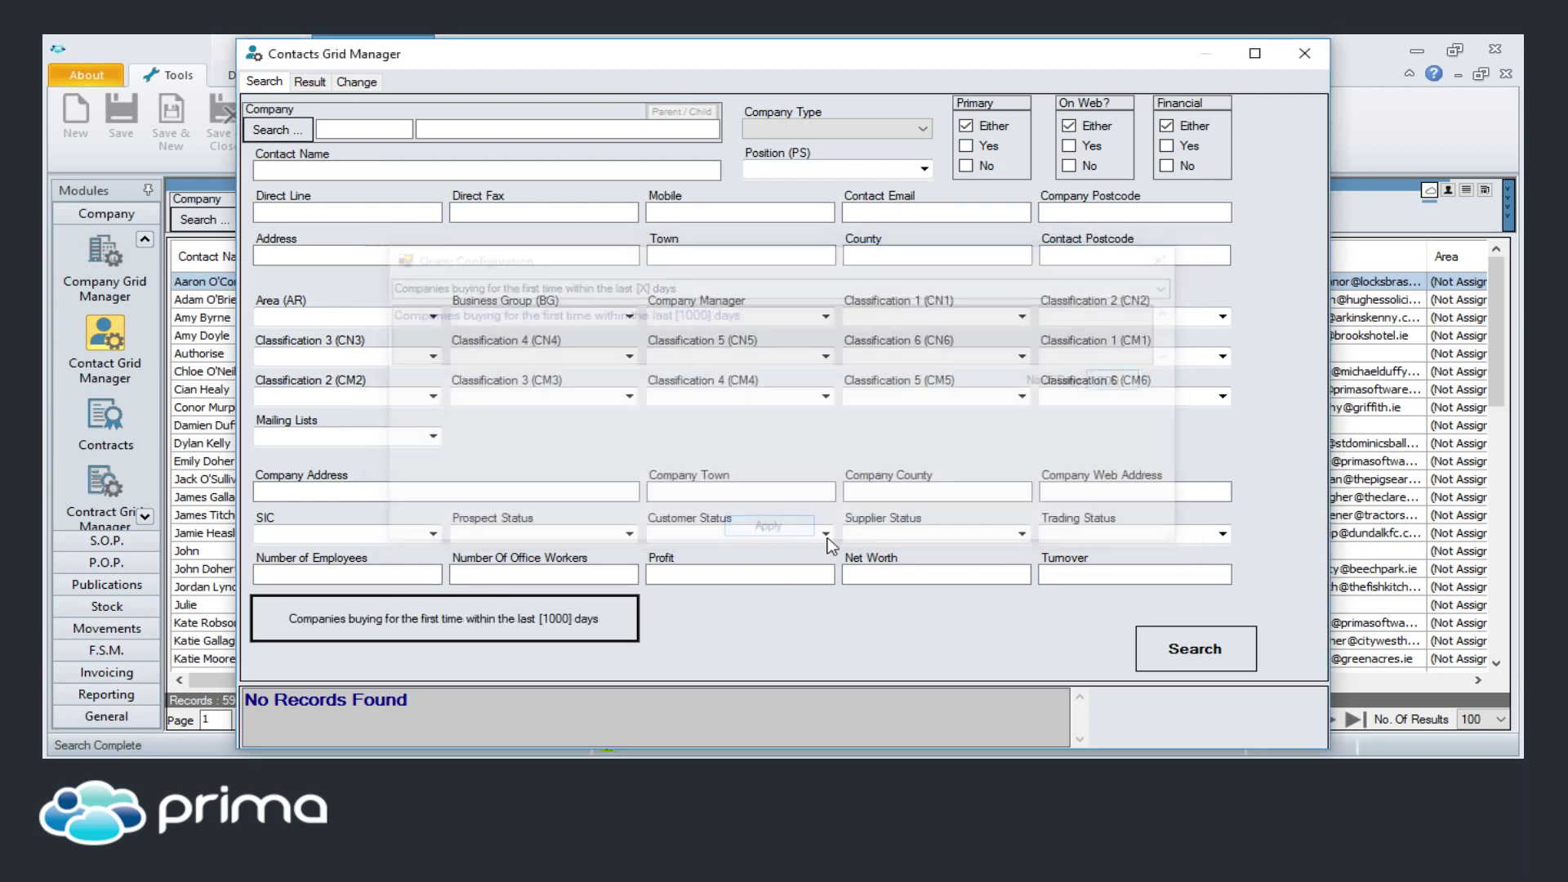
pyautogui.click(1237, 651)
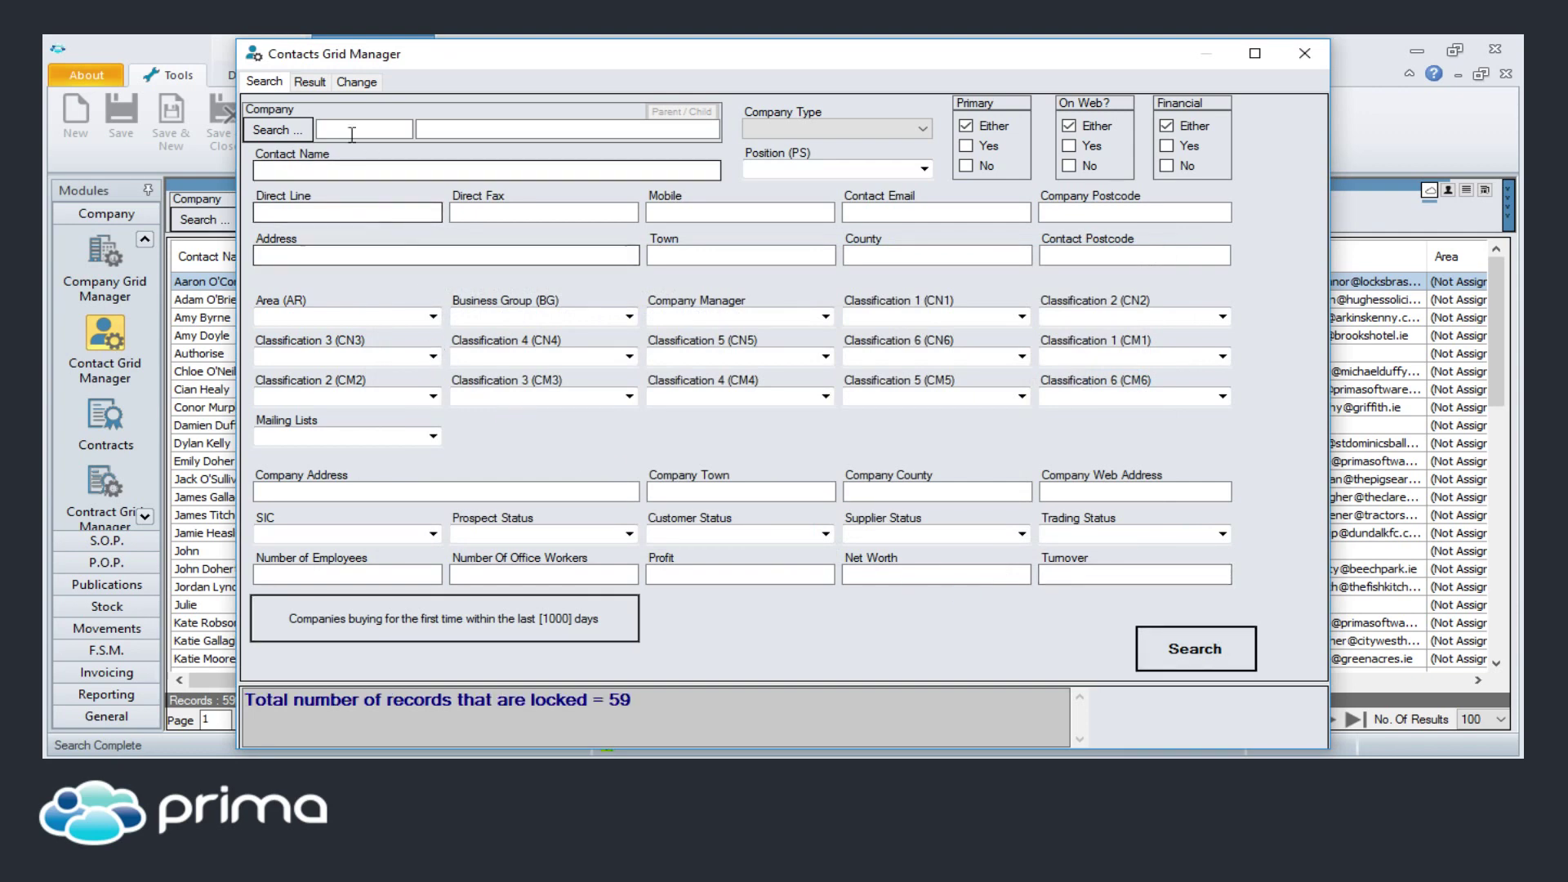
pyautogui.click(310, 82)
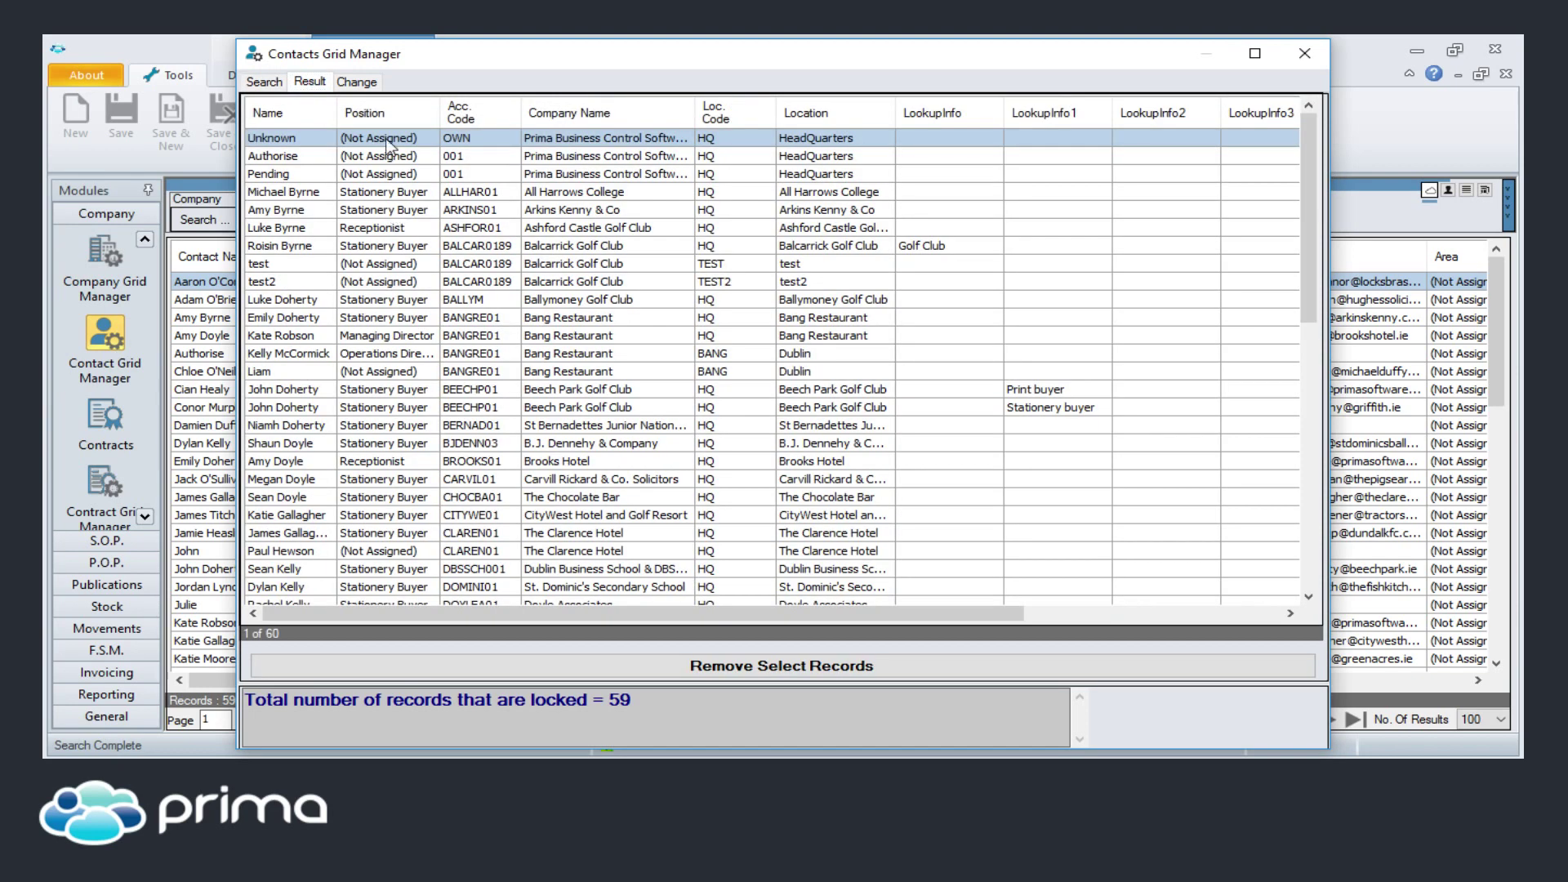
# Step: Enable sending the found contacts to an address book, view the available address books and close the Contacts Grid Manager
pyautogui.click(358, 82)
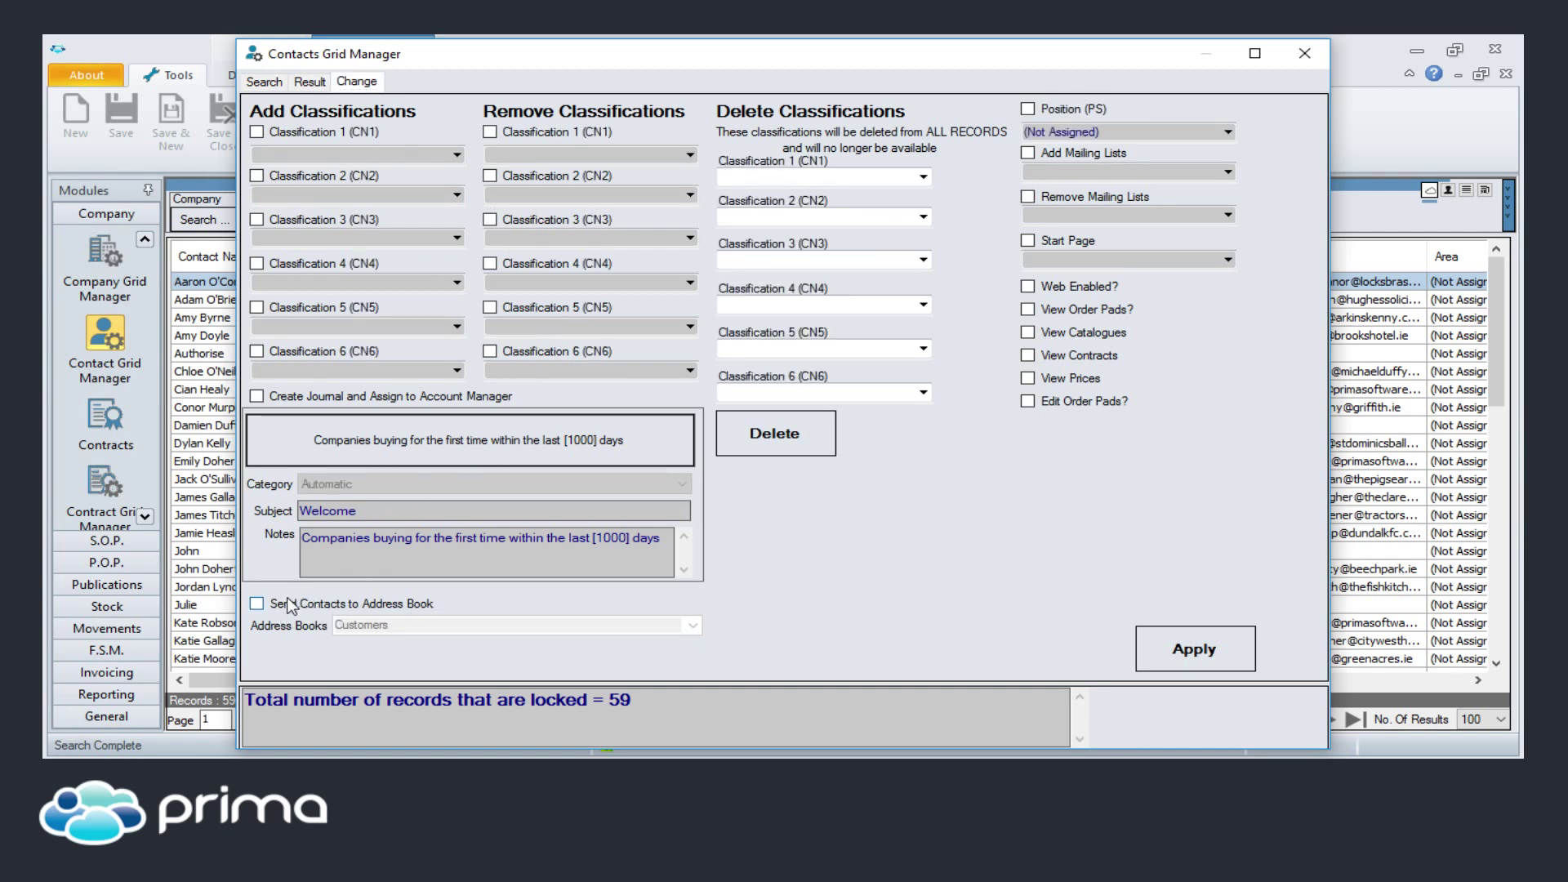
pyautogui.click(257, 604)
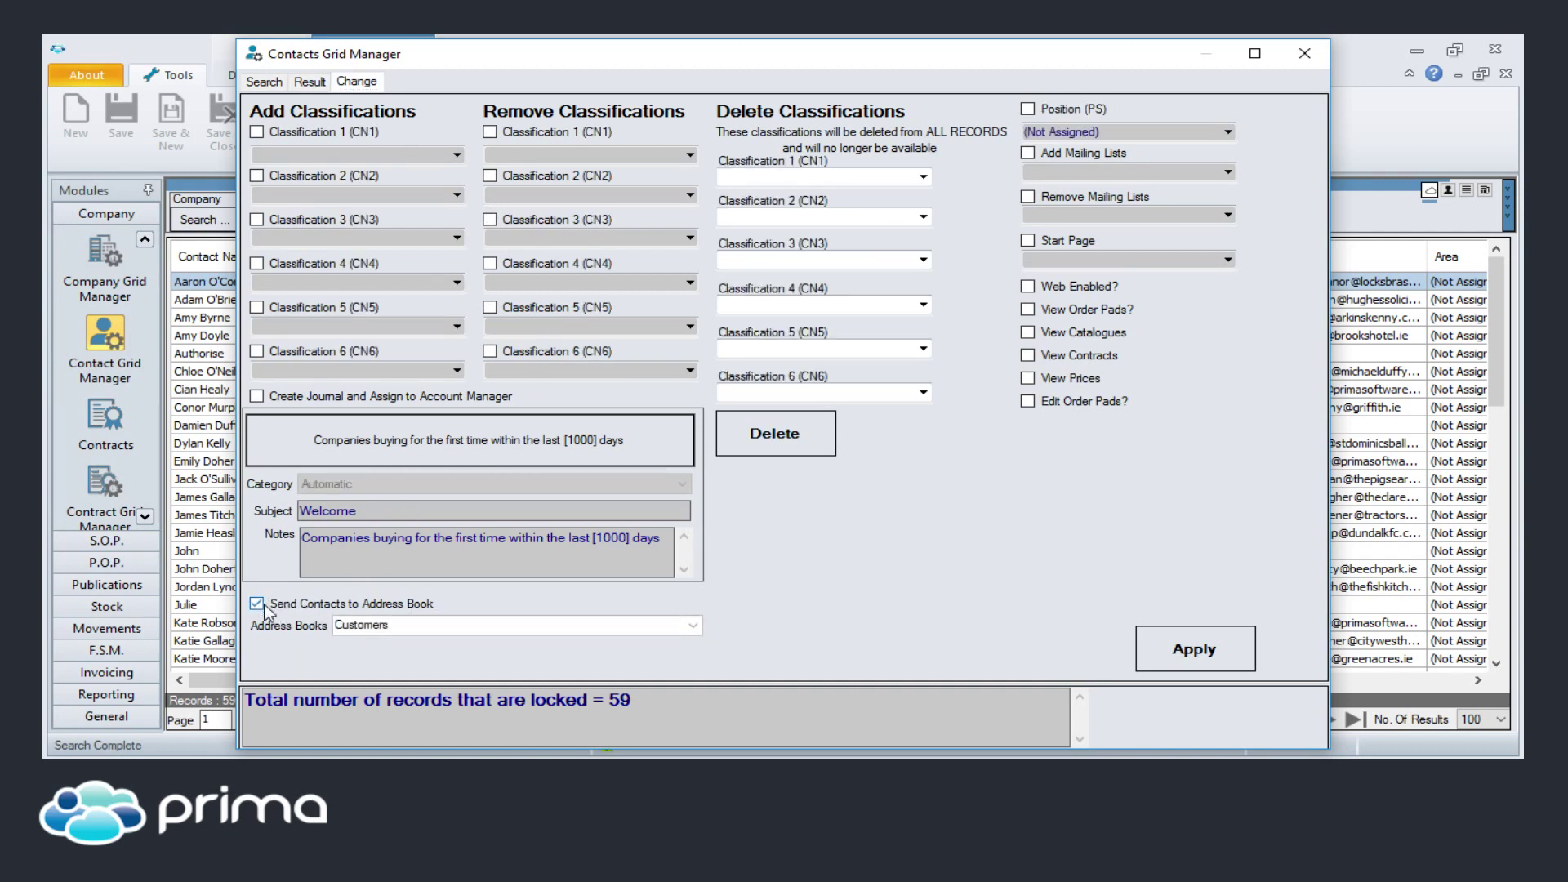
pyautogui.click(693, 626)
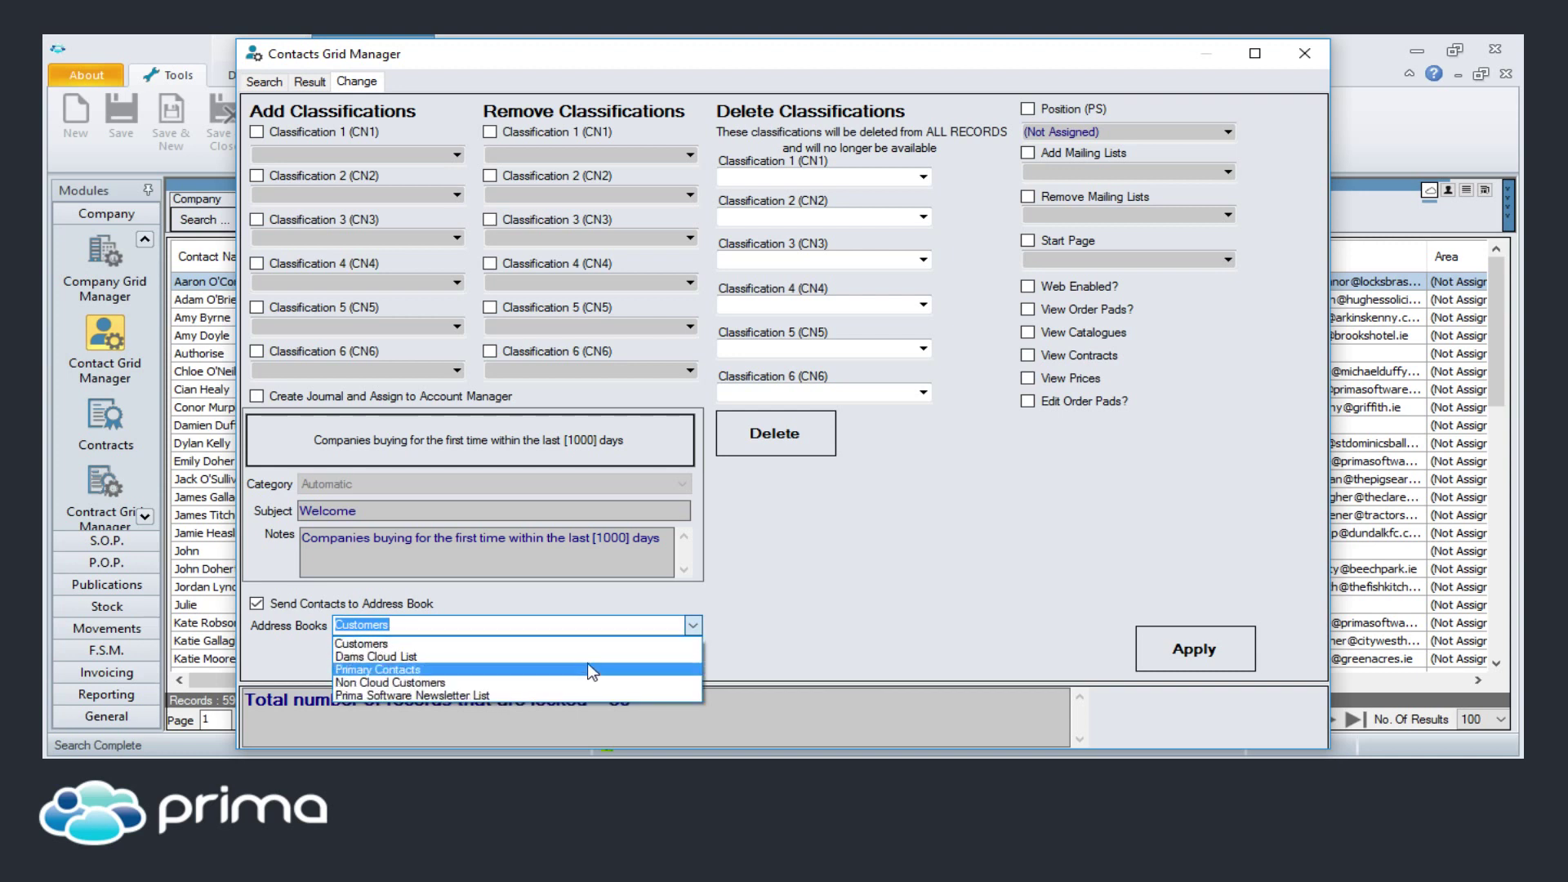
pyautogui.click(694, 625)
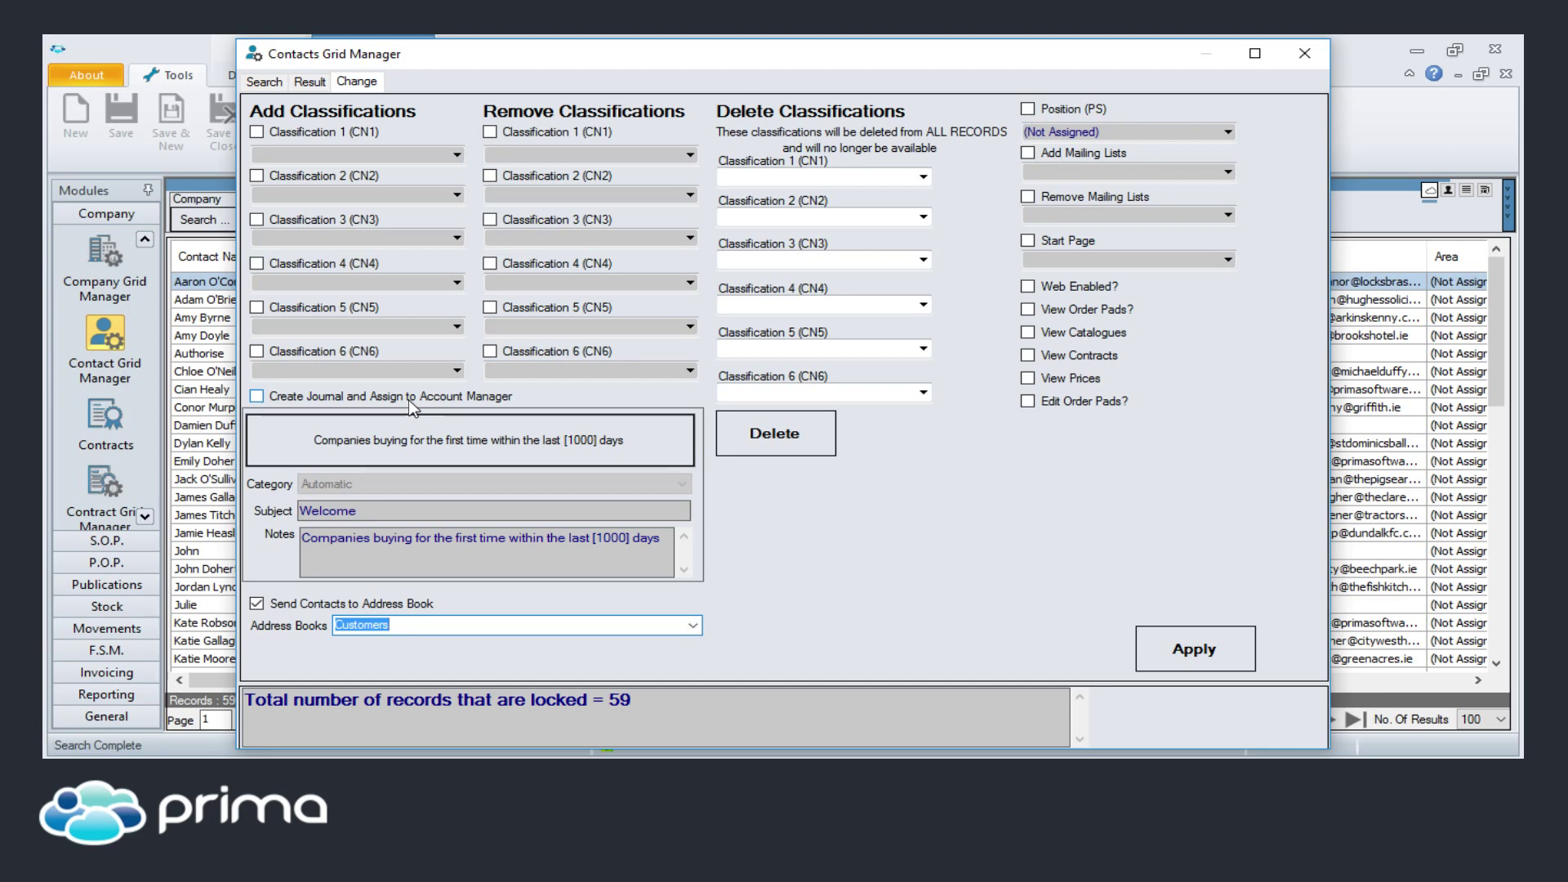
pyautogui.click(1304, 53)
# Step: Bring up the personal tasks list from the Dashboard and highlight the Welcome journals in it
pyautogui.click(279, 72)
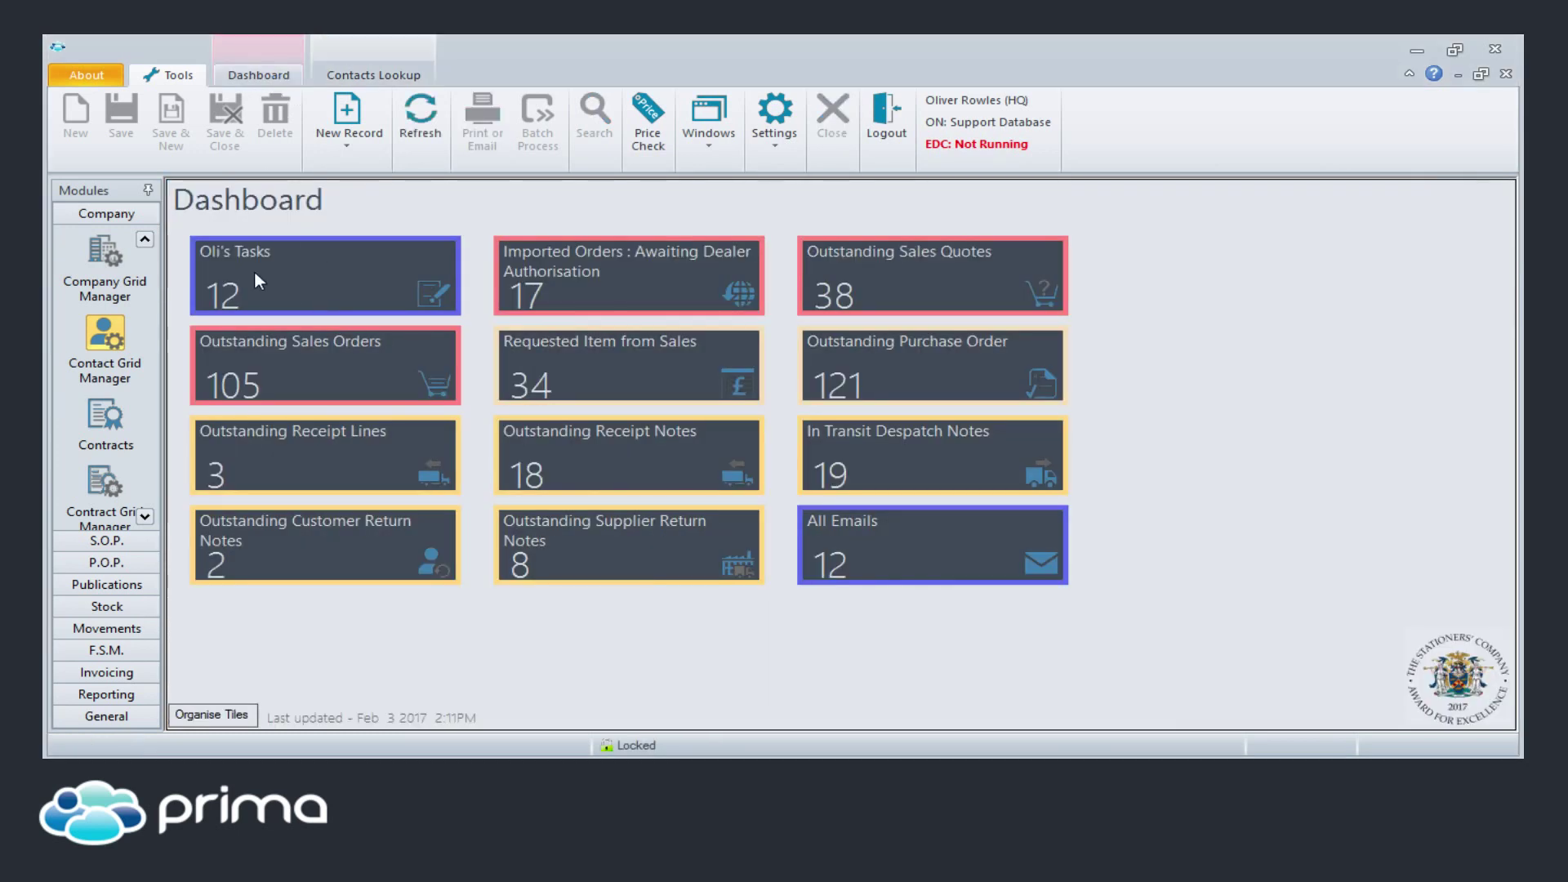
pyautogui.click(316, 292)
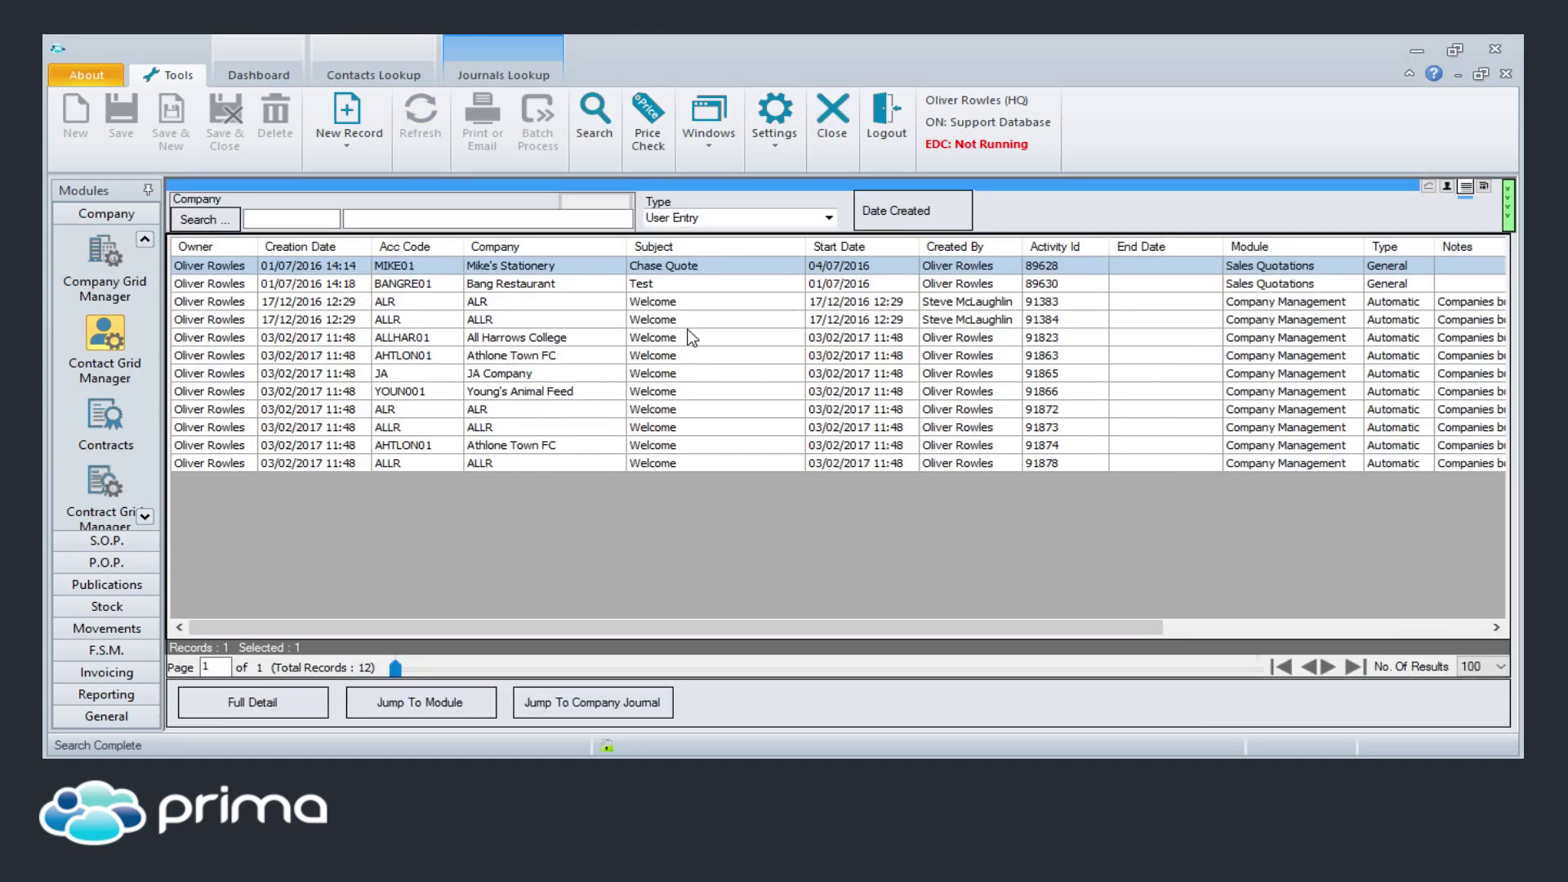
pyautogui.moveTo(677, 303); pyautogui.dragTo(668, 451)
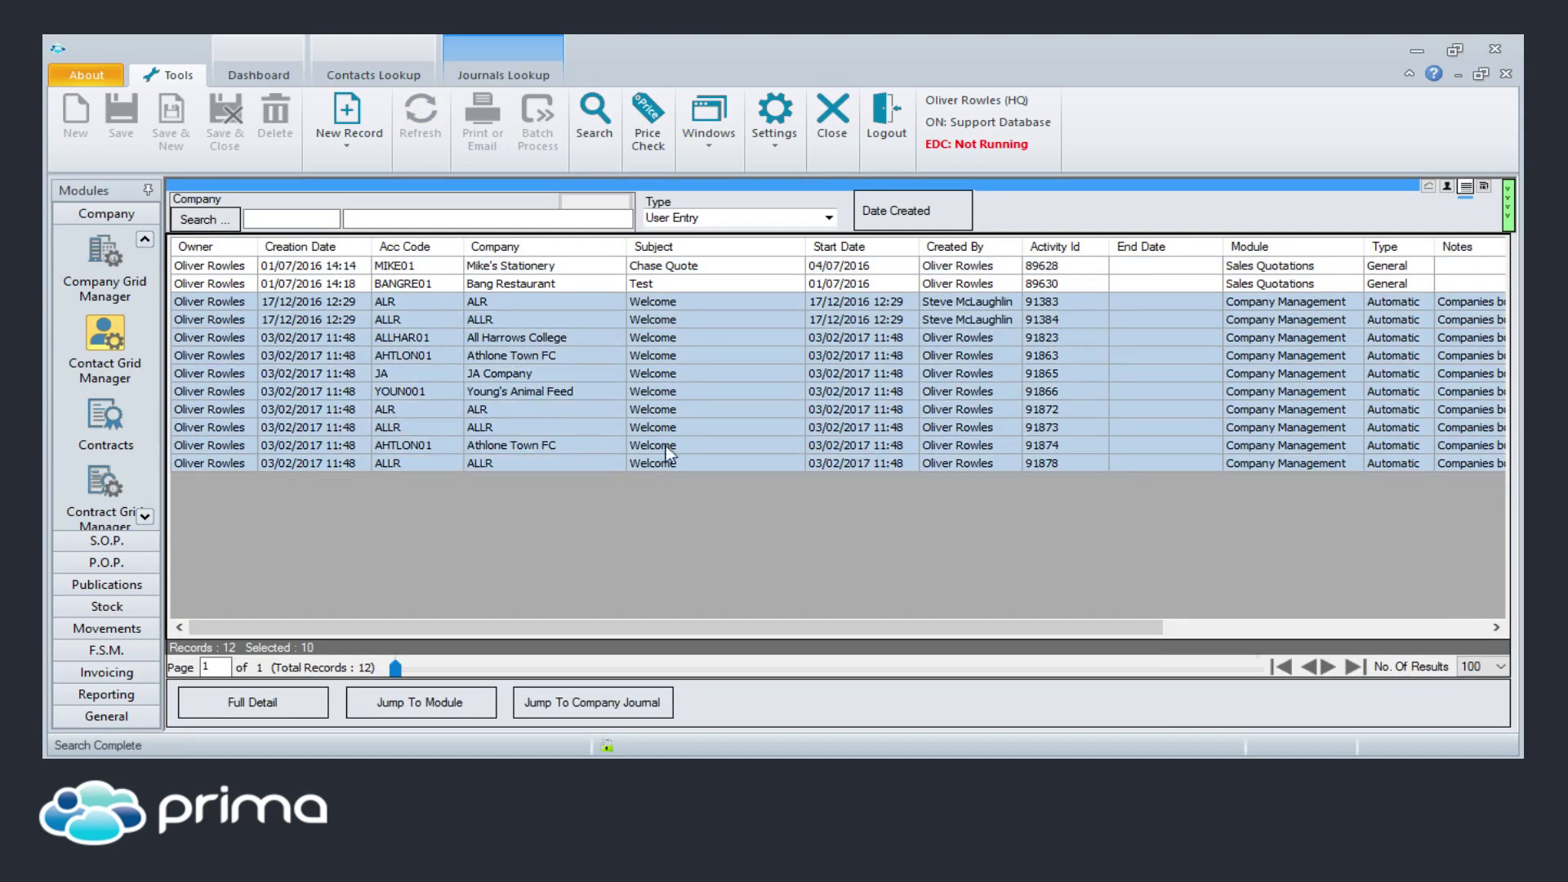
# Step: Examine the company and info details of the All Harrows College Welcome journal, and go to that company's journal page
pyautogui.click(980, 339)
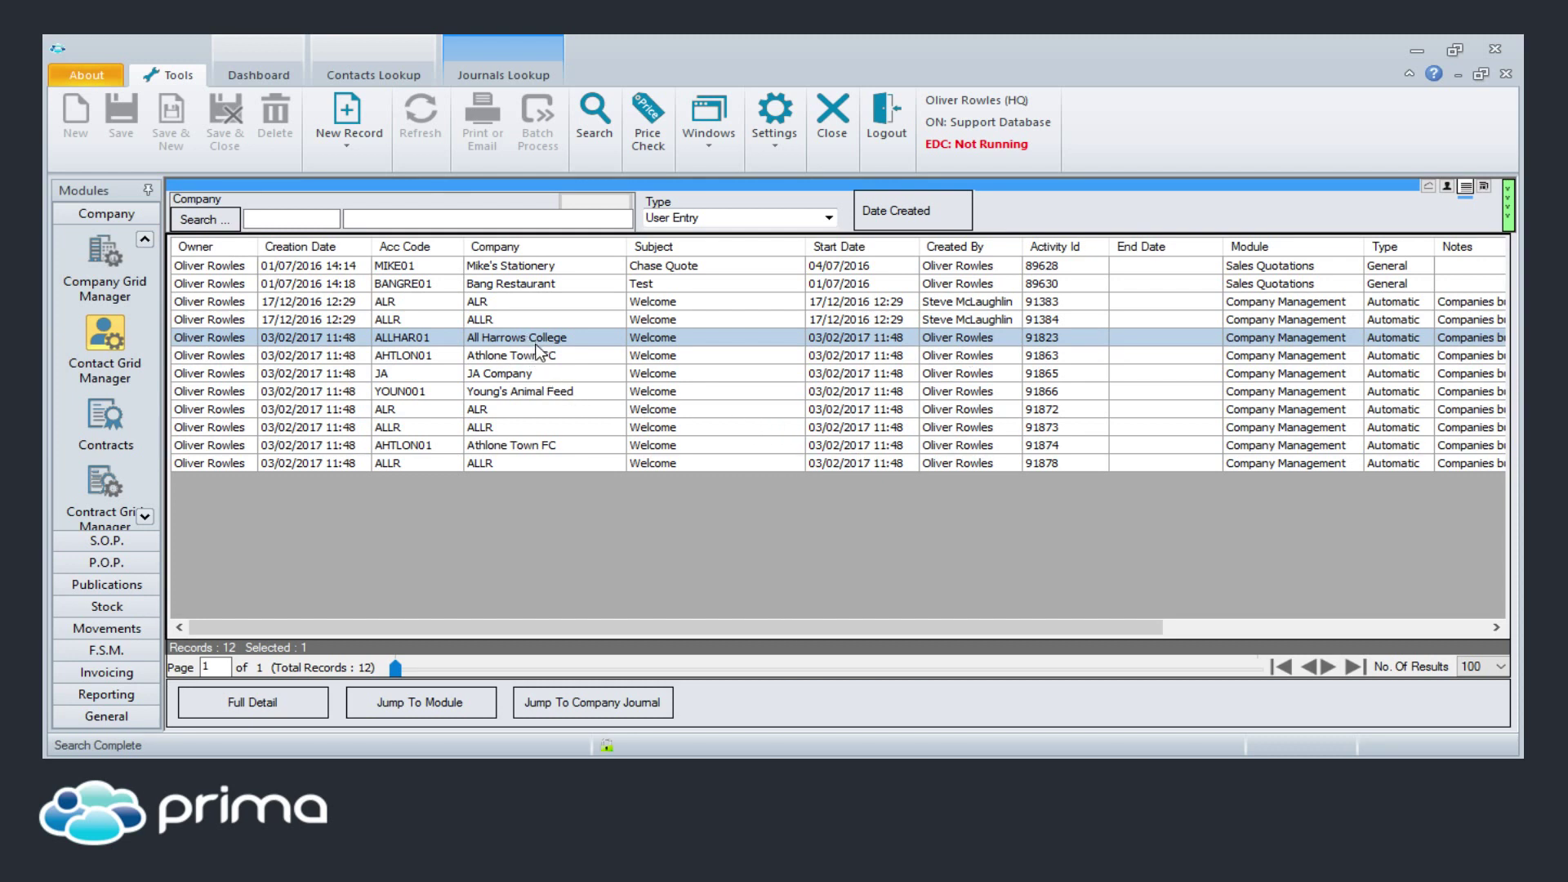
pyautogui.doubleClick(589, 337)
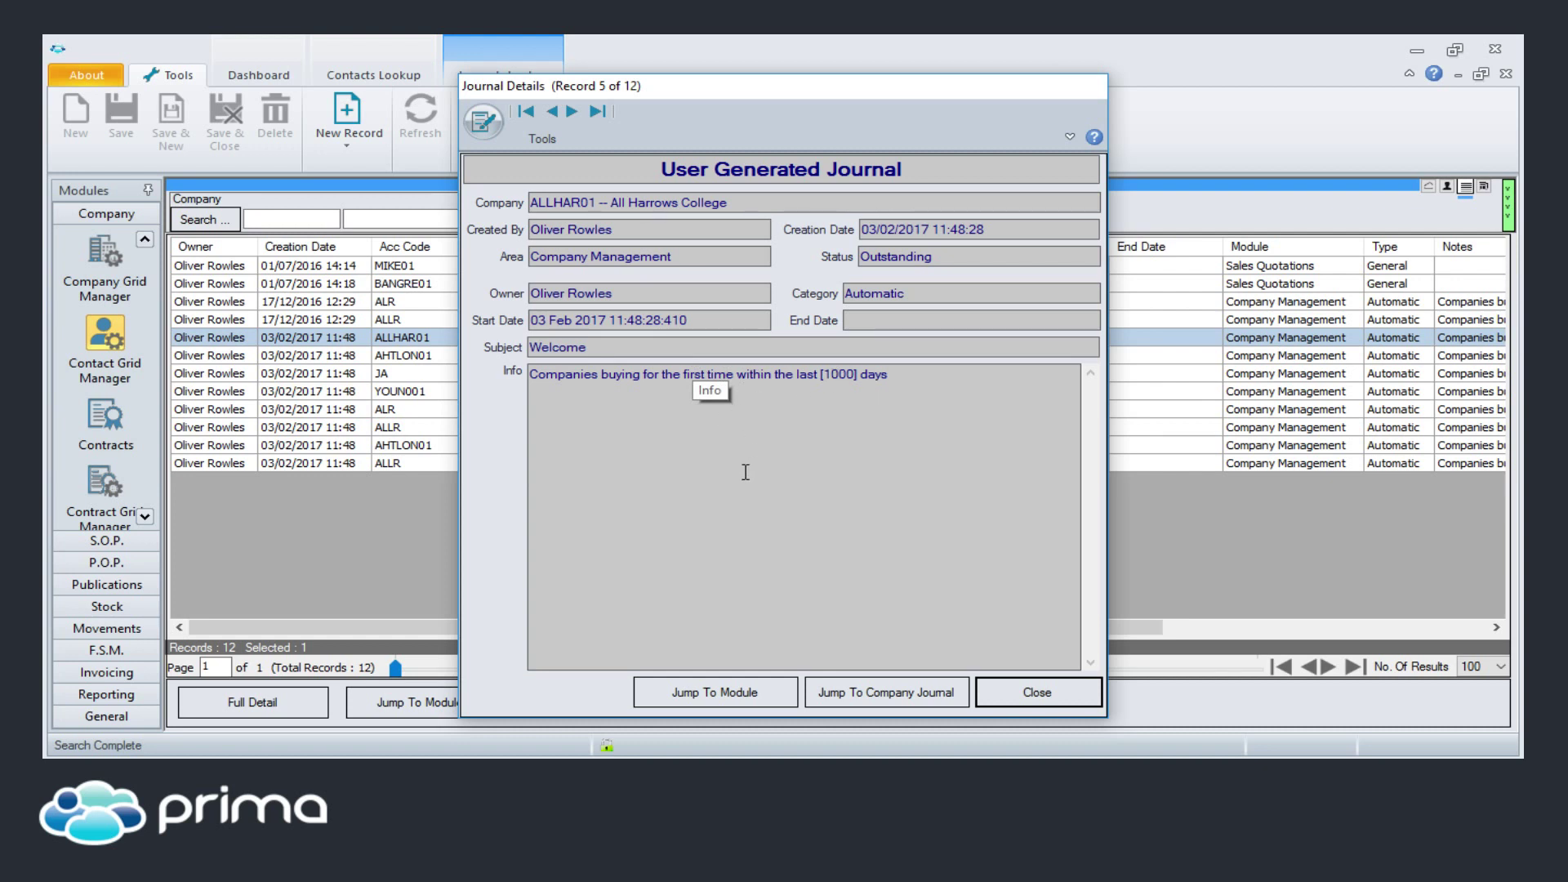
pyautogui.moveTo(744, 202); pyautogui.dragTo(612, 211)
pyautogui.click(896, 381)
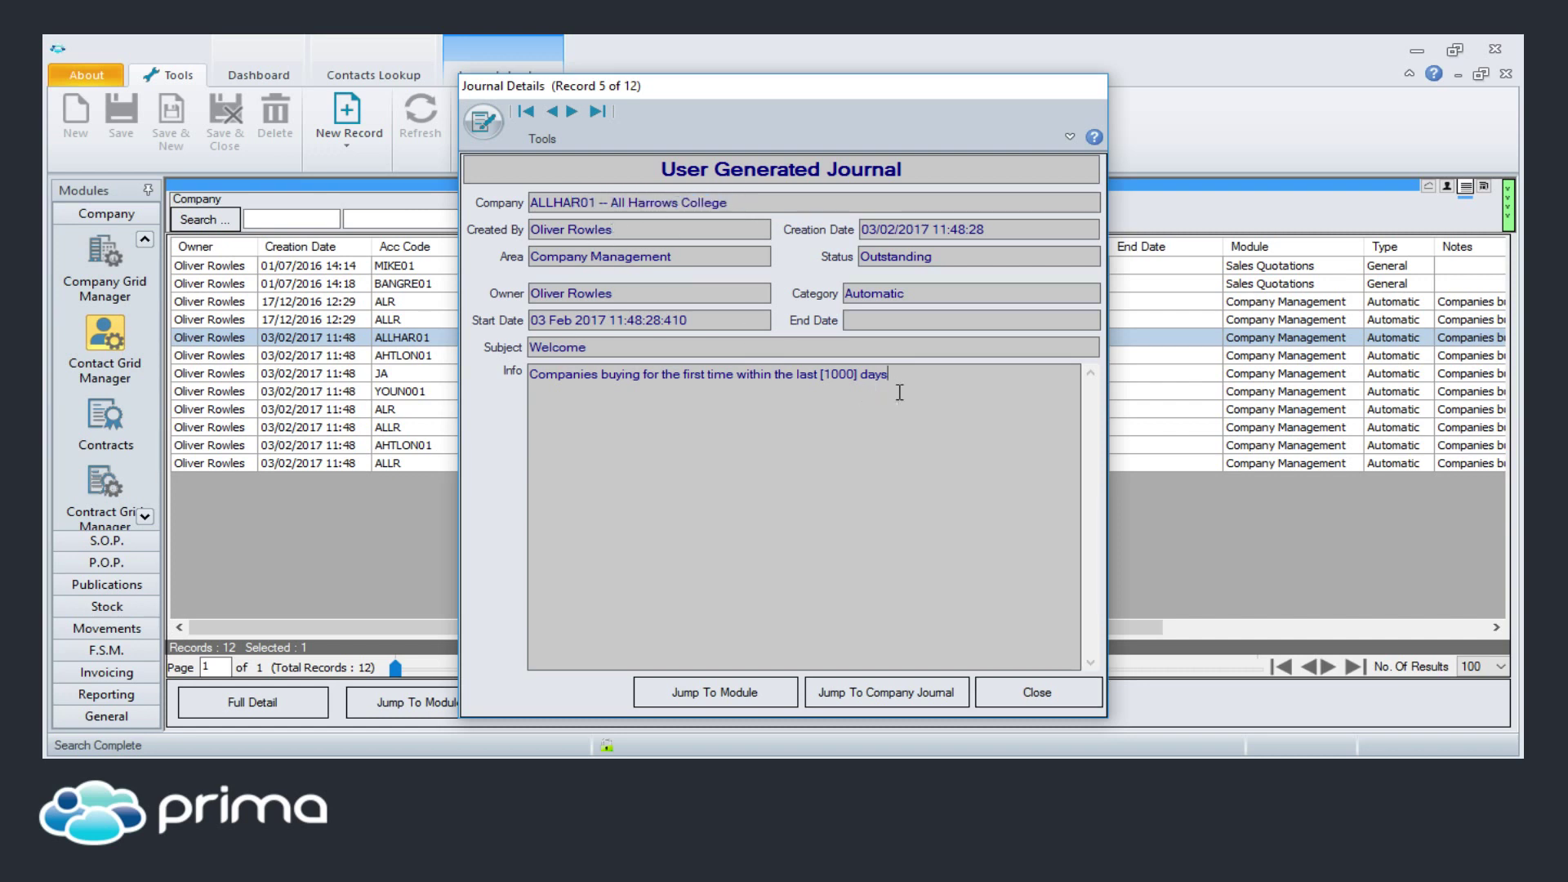
pyautogui.moveTo(896, 381); pyautogui.dragTo(832, 381)
pyautogui.click(890, 434)
pyautogui.click(869, 692)
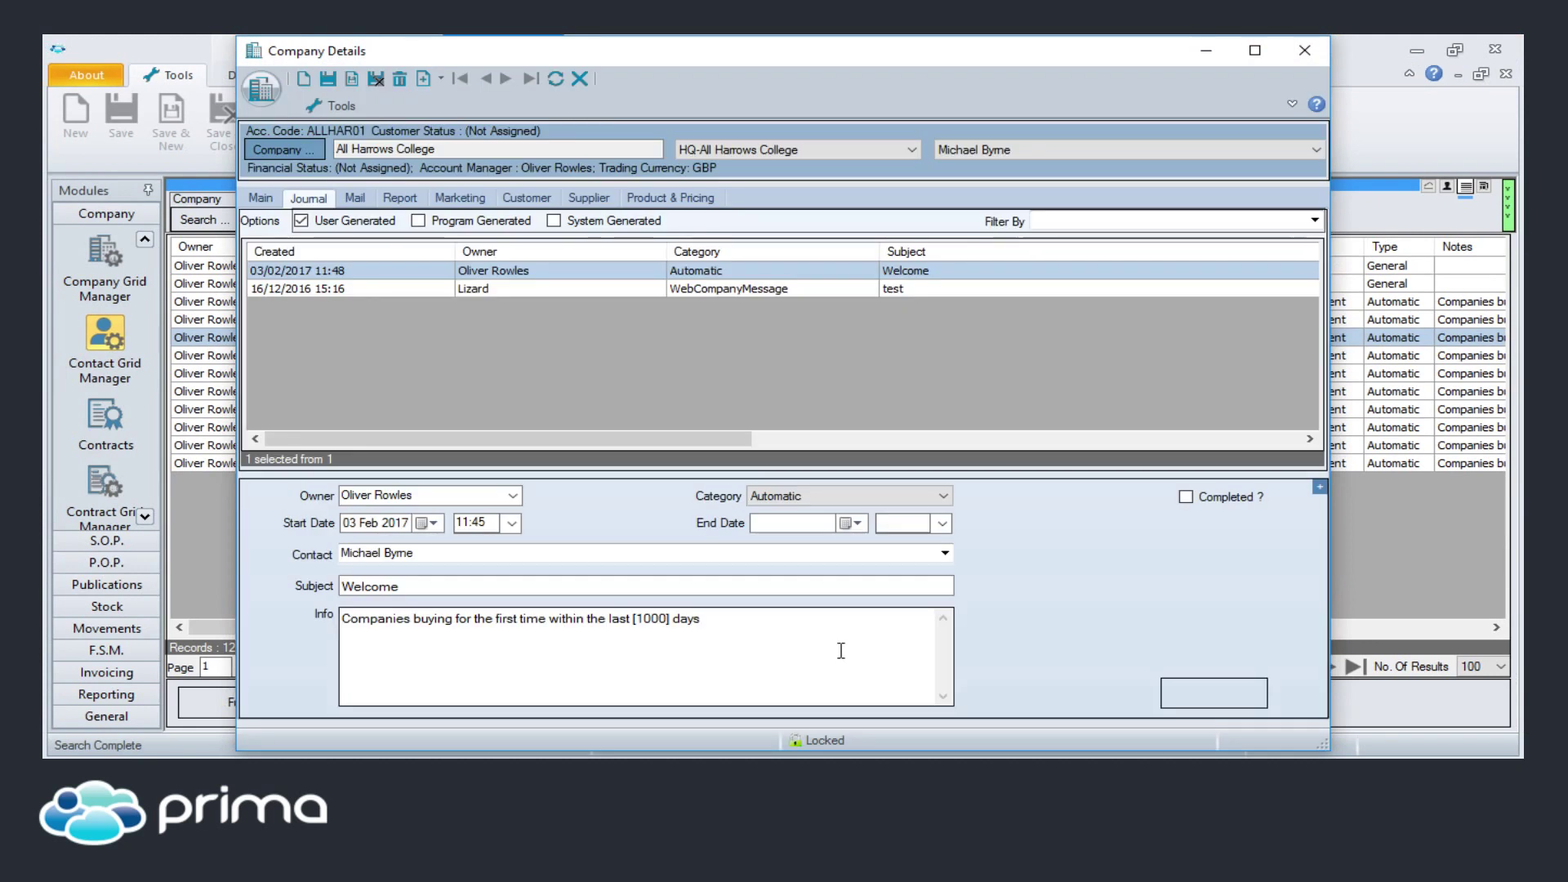
# Step: Review the subject and contact of the All Harrows College Welcome journal, and close its journal details
pyautogui.doubleClick(371, 586)
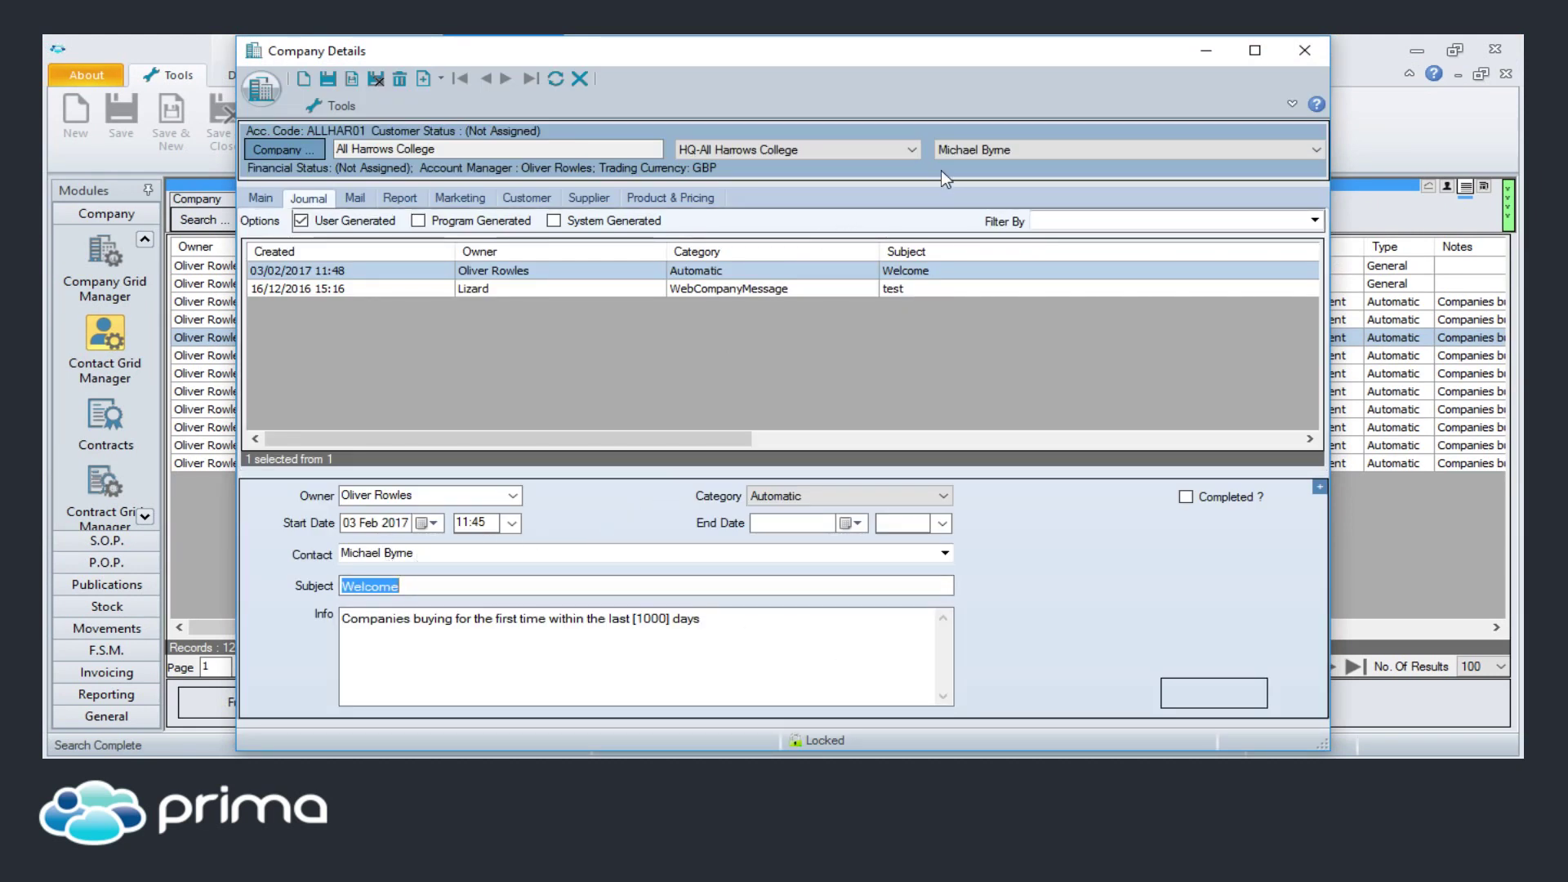
pyautogui.moveTo(956, 156)
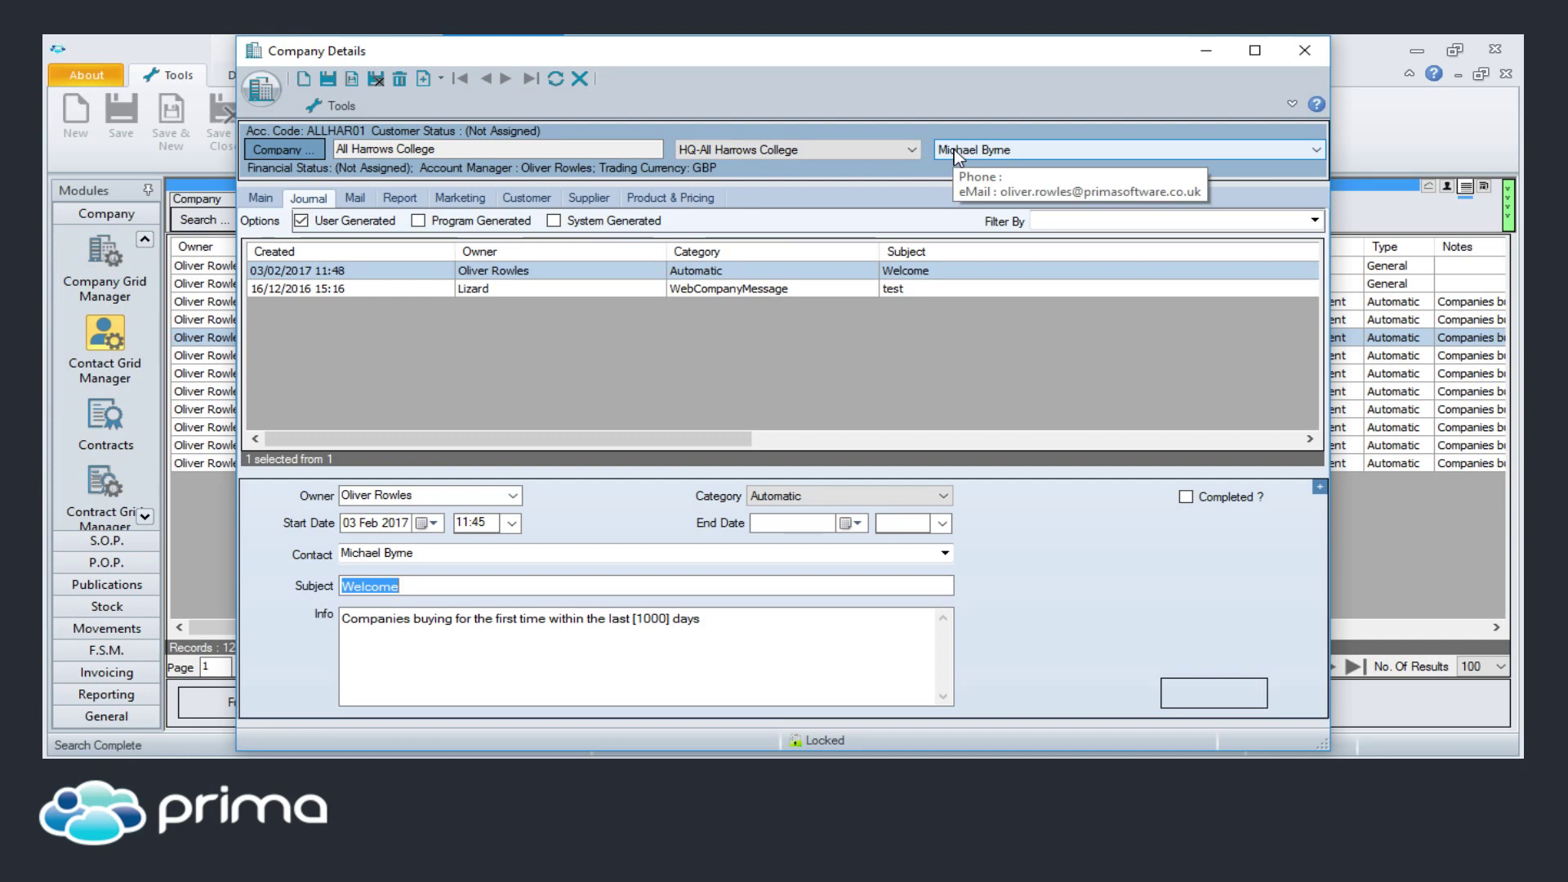
pyautogui.moveTo(870, 155)
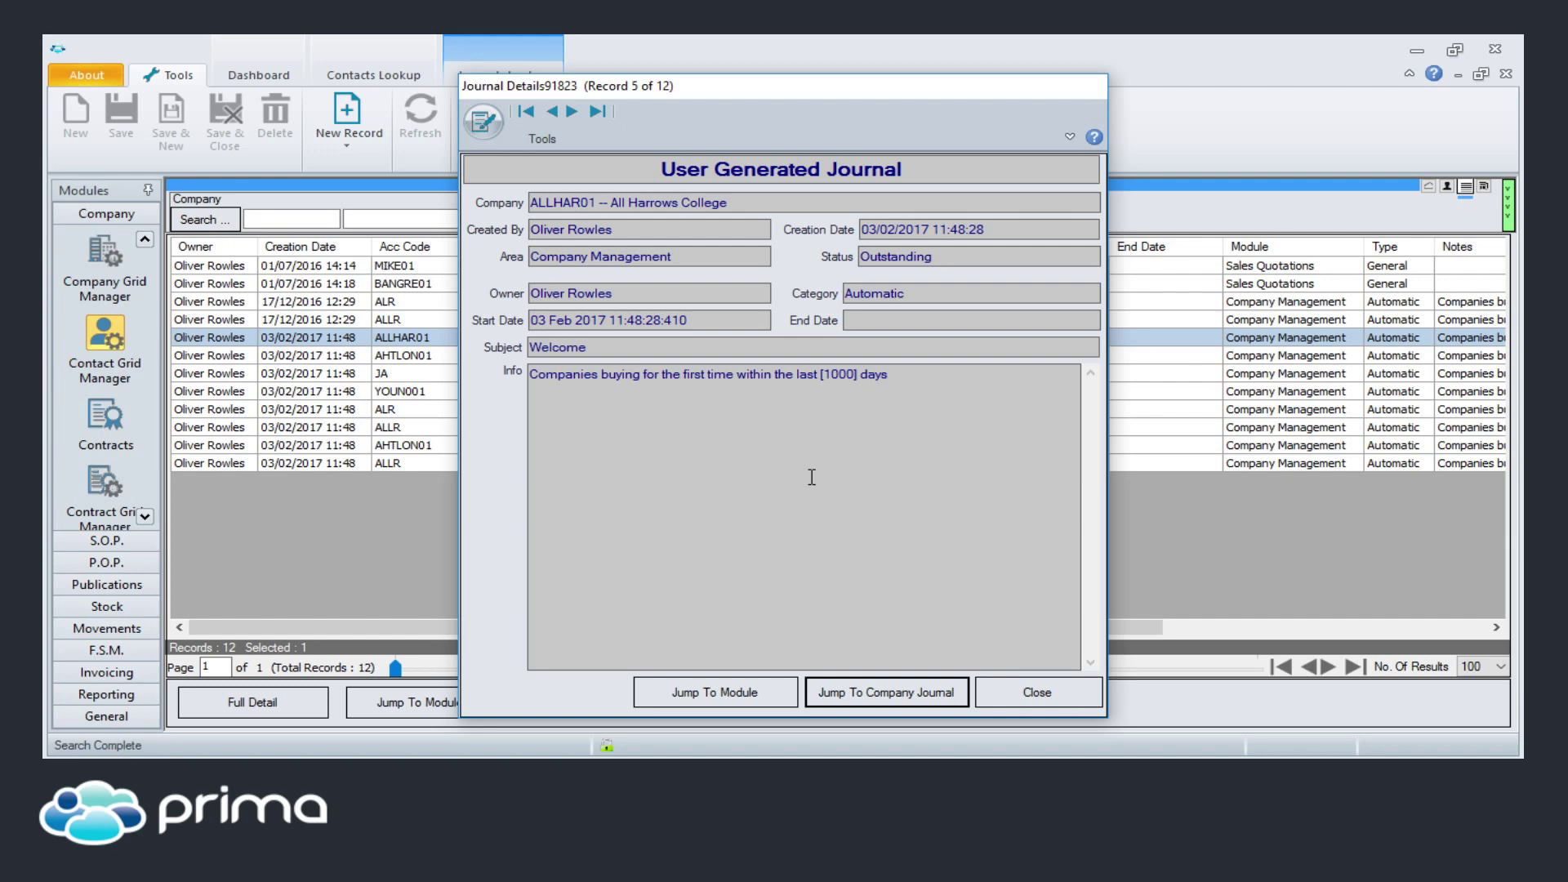
pyautogui.click(1036, 692)
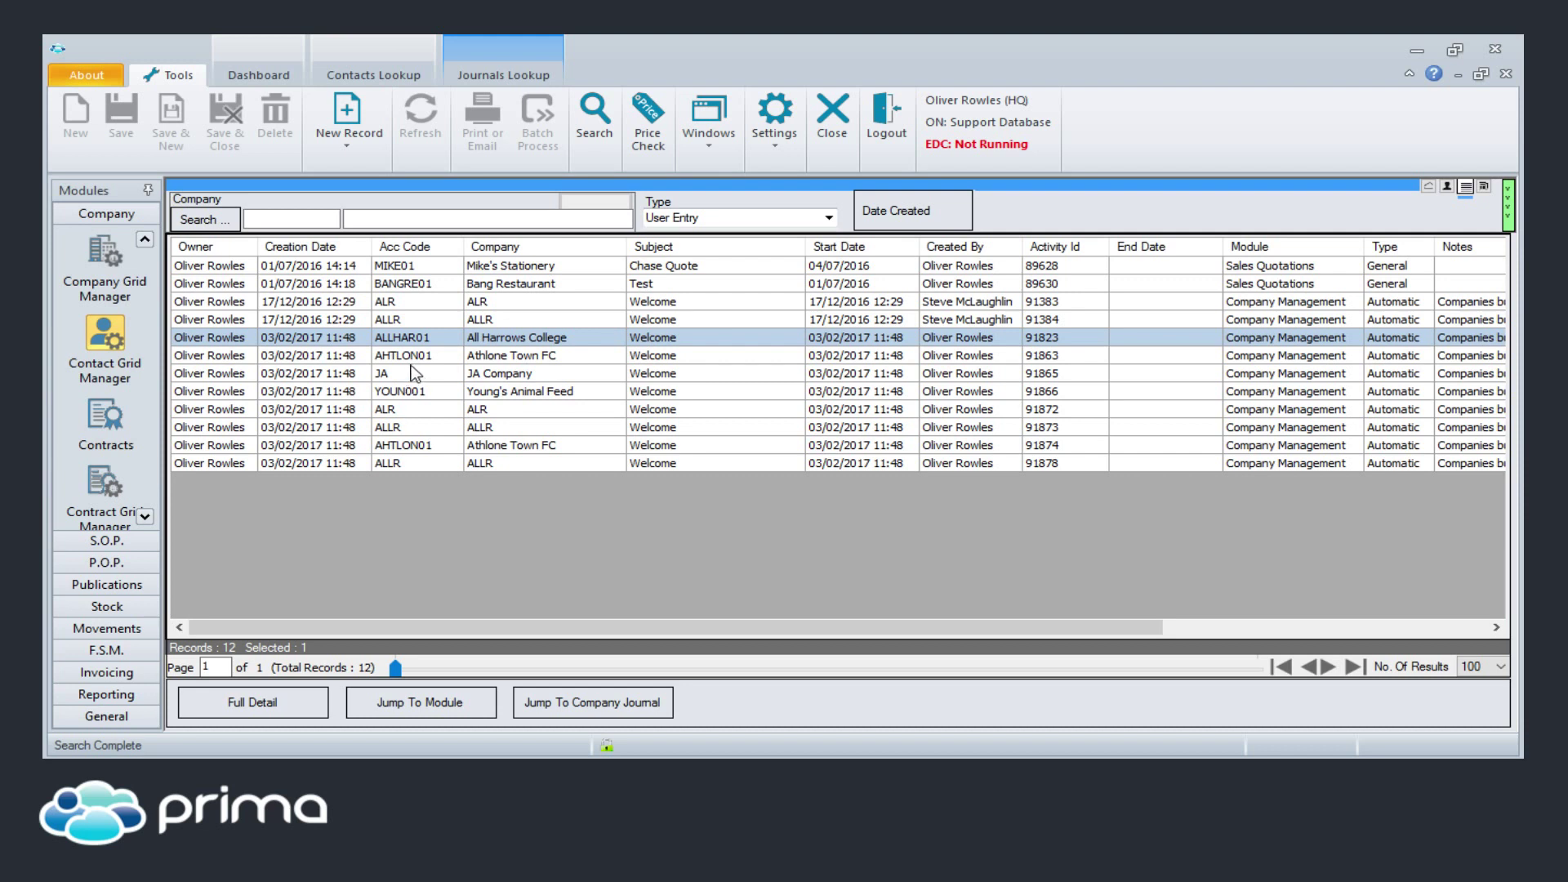
# Step: Switch to Database Administration in a maximized window and list the Auto CRM Send Setup jobs under Automation
pyautogui.scroll(1, 144, 324)
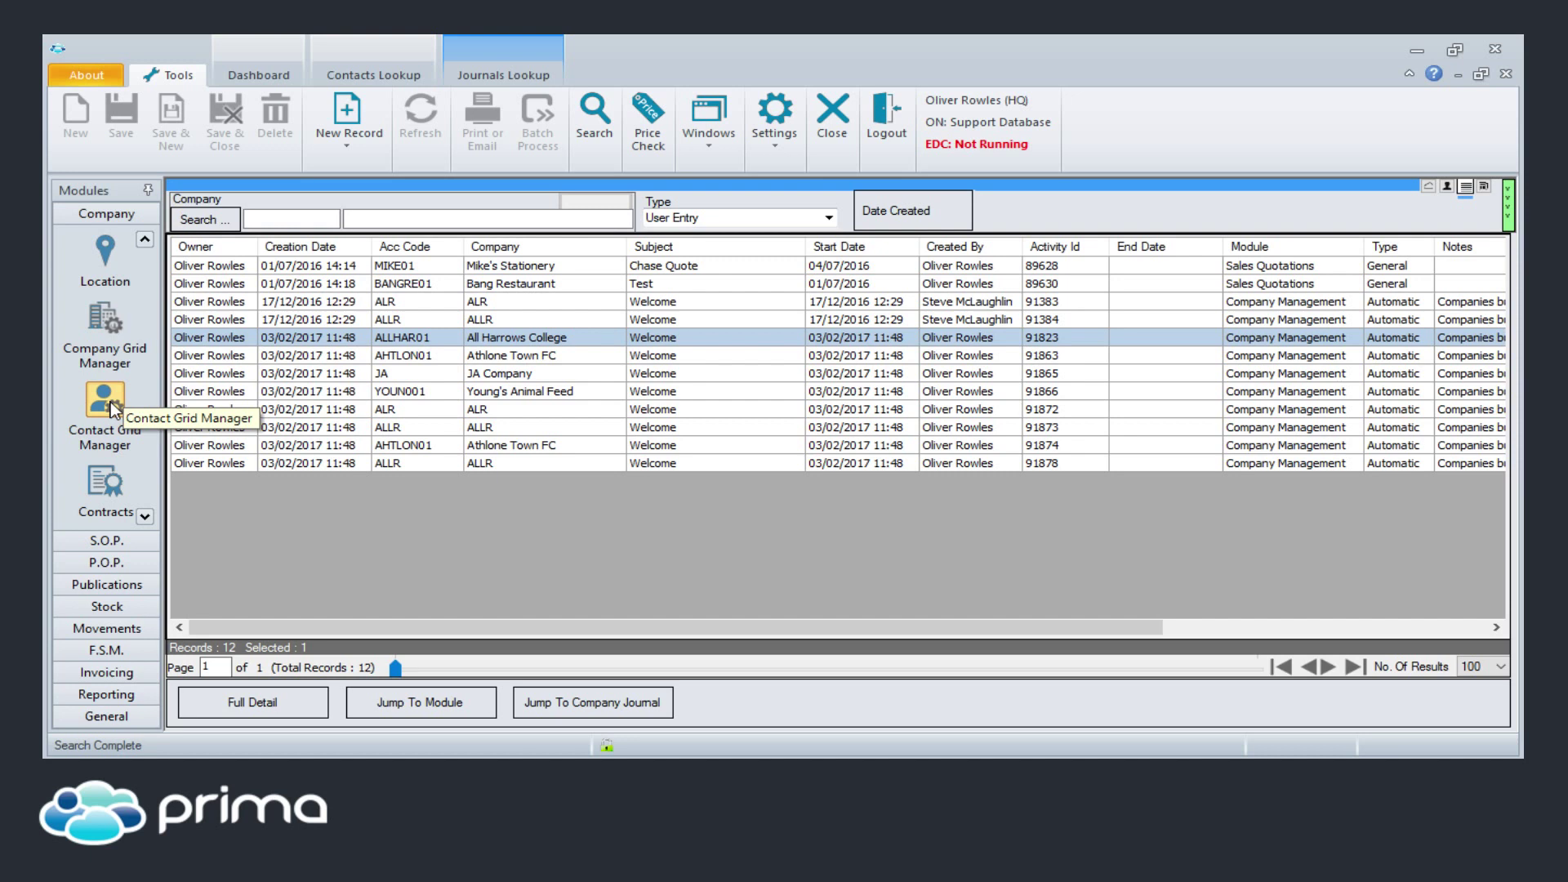
pyautogui.moveTo(1011, 782)
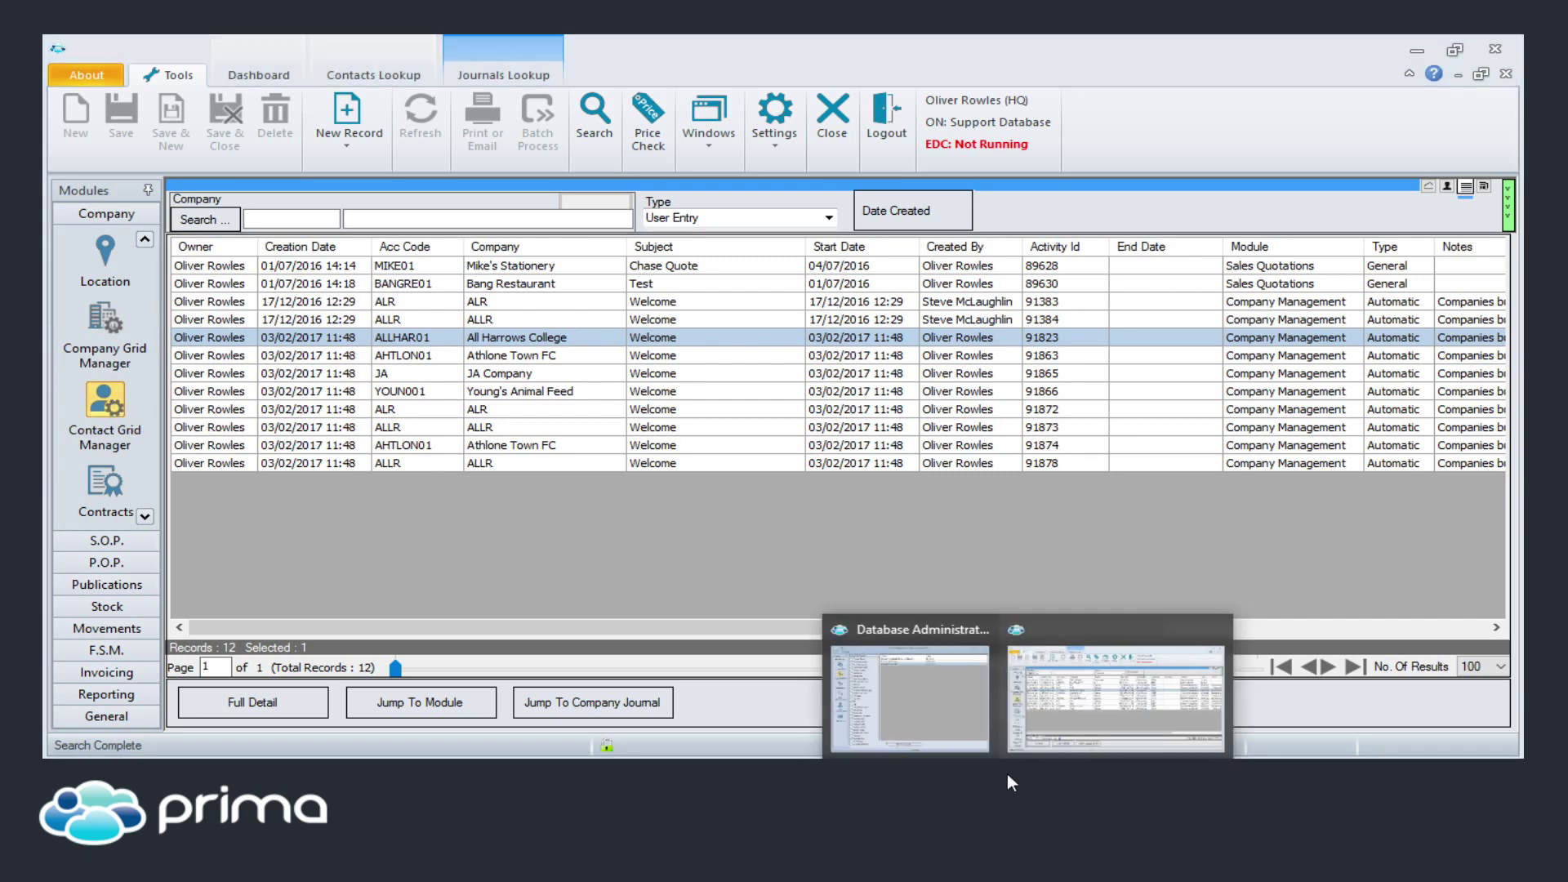
pyautogui.click(938, 709)
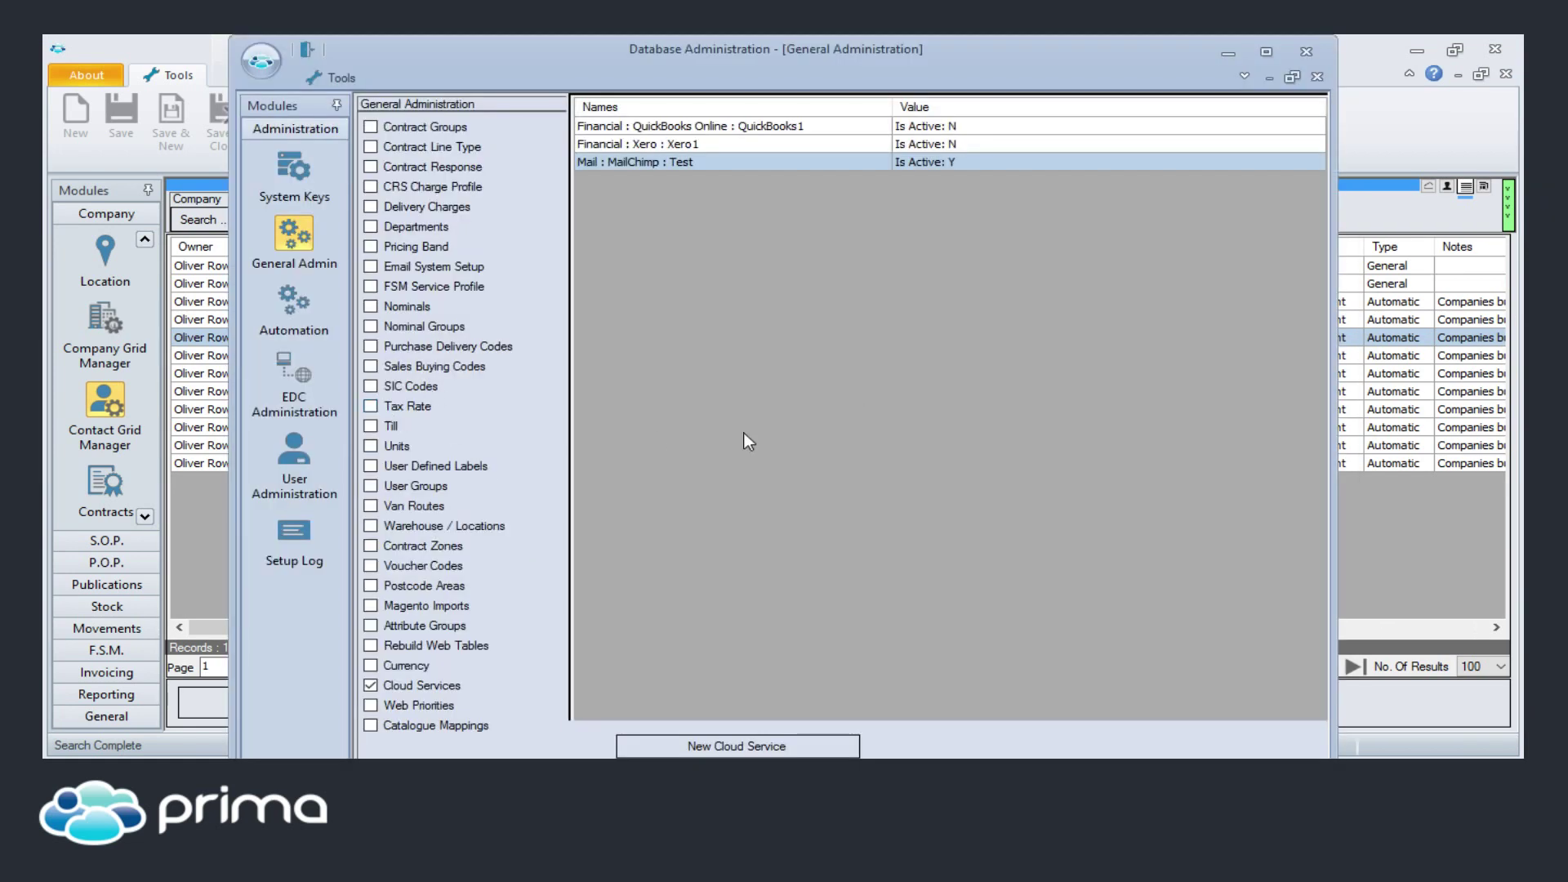
pyautogui.click(301, 305)
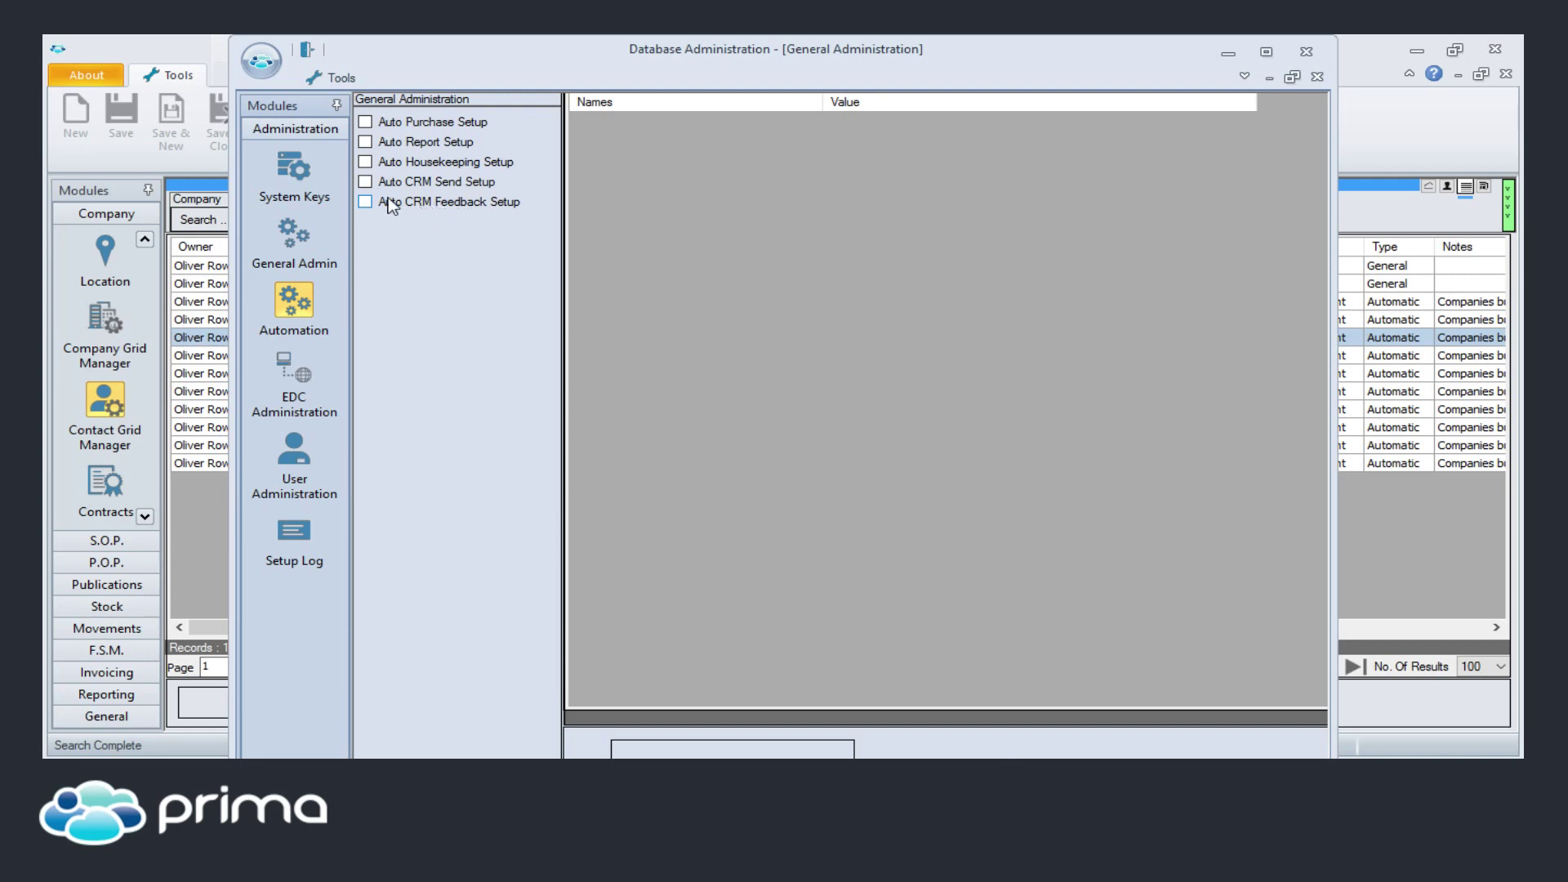
pyautogui.click(365, 185)
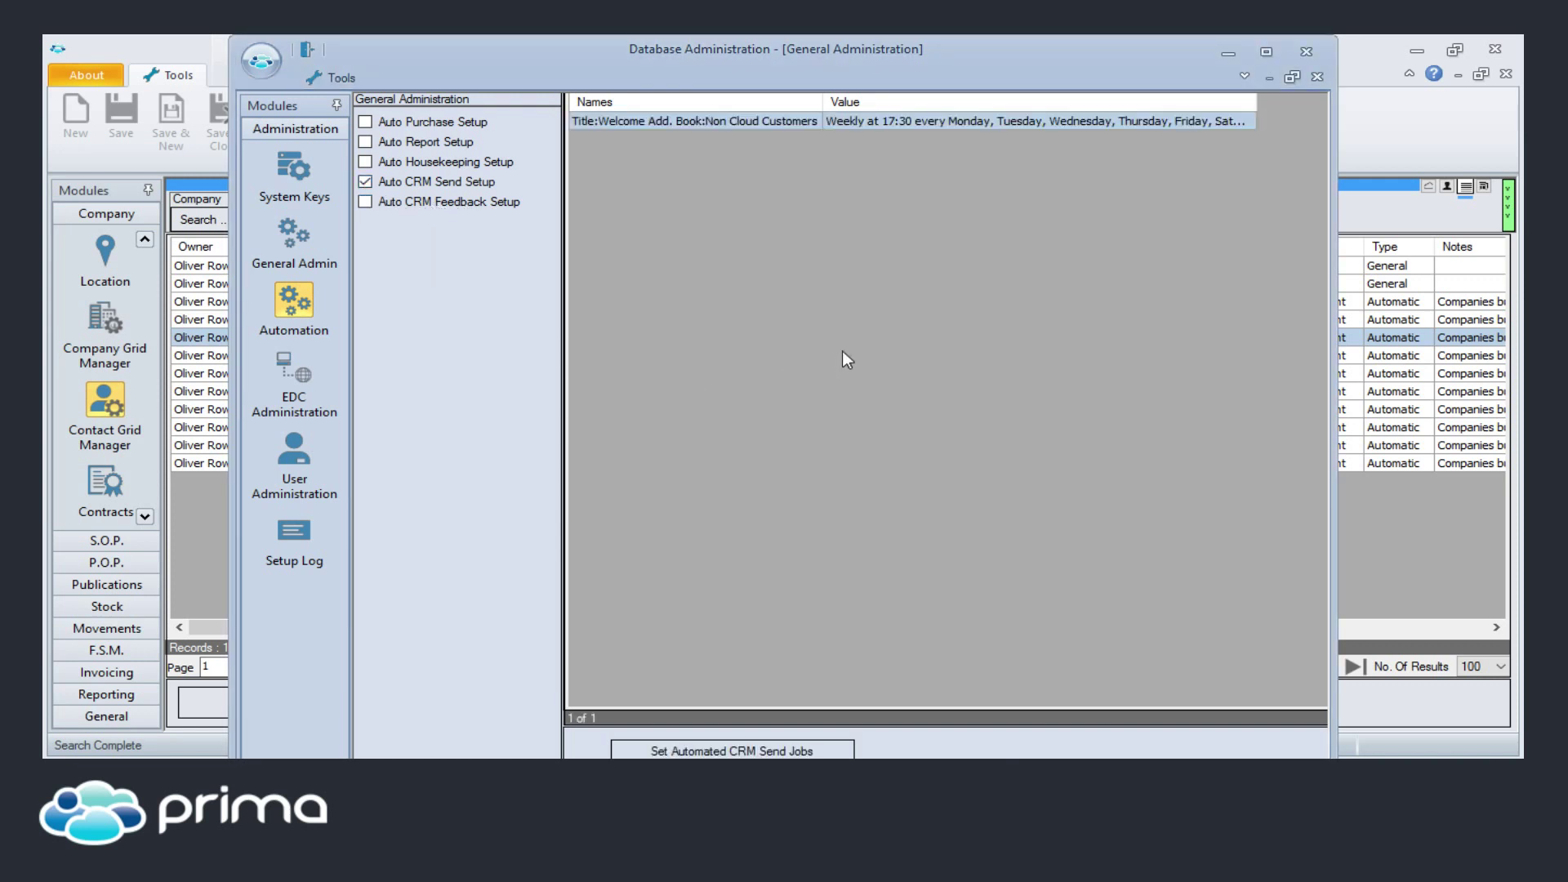
pyautogui.click(1266, 51)
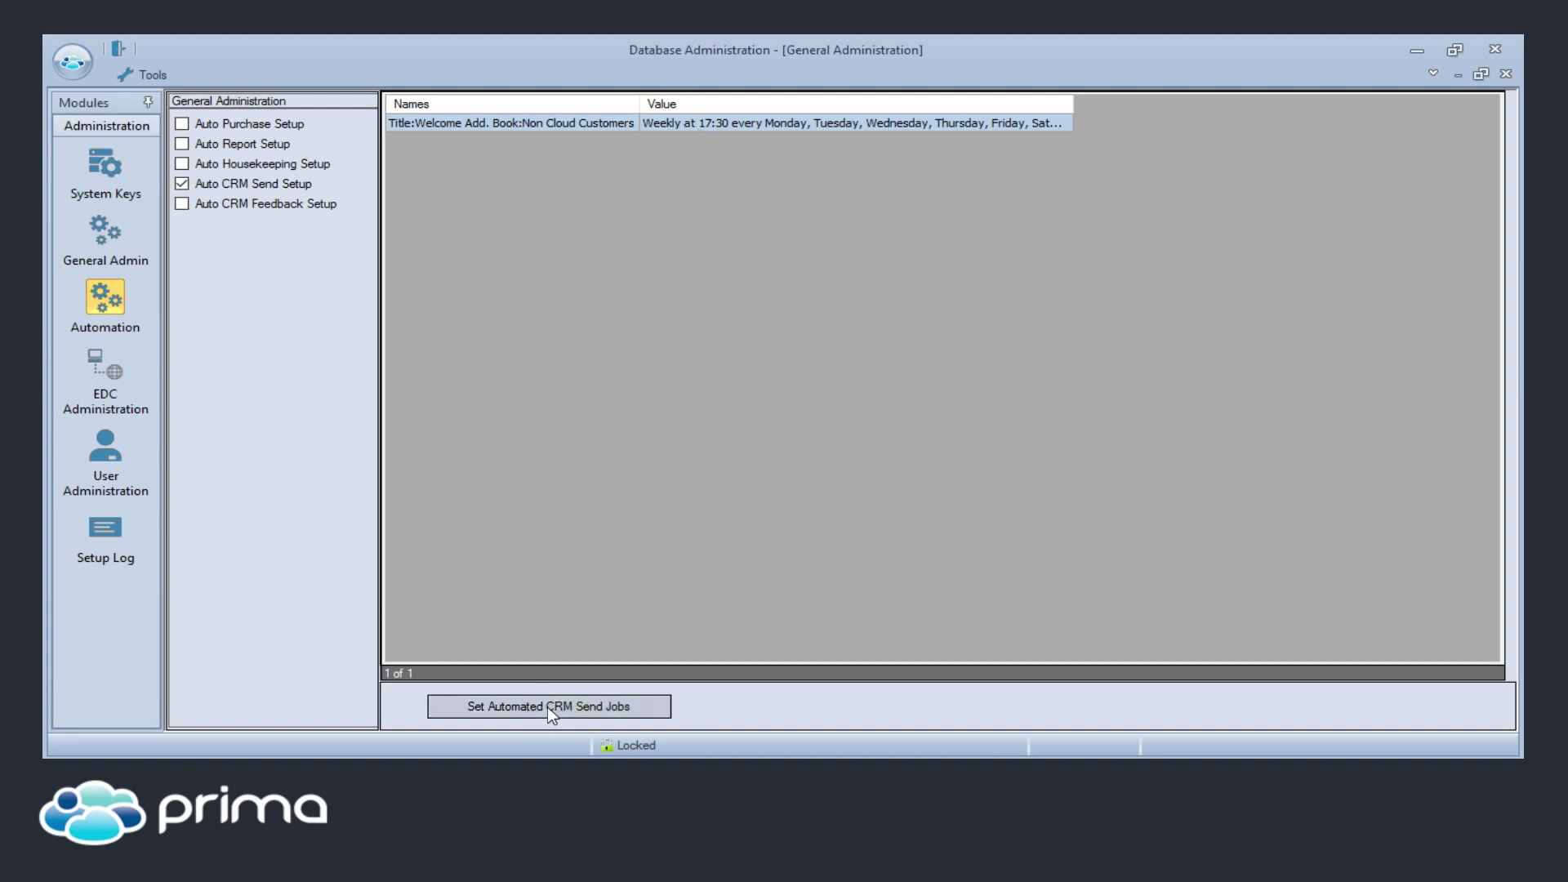
# Step: Review the schedule of the Welcome automated CRM send job and save its contact filters, closing the configuration
pyautogui.doubleClick(723, 125)
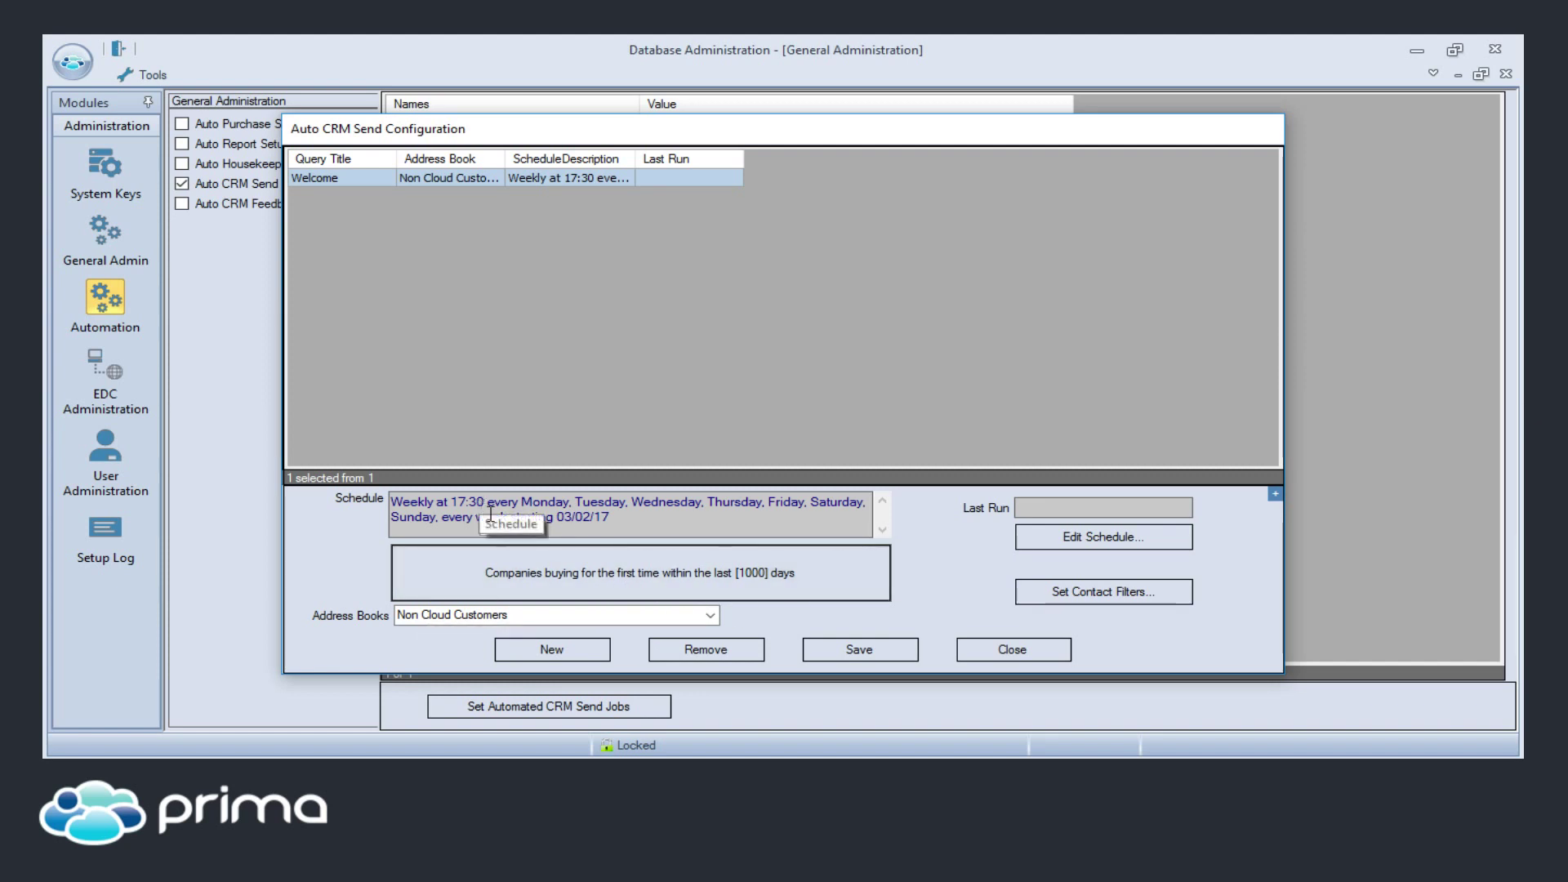
pyautogui.click(1099, 539)
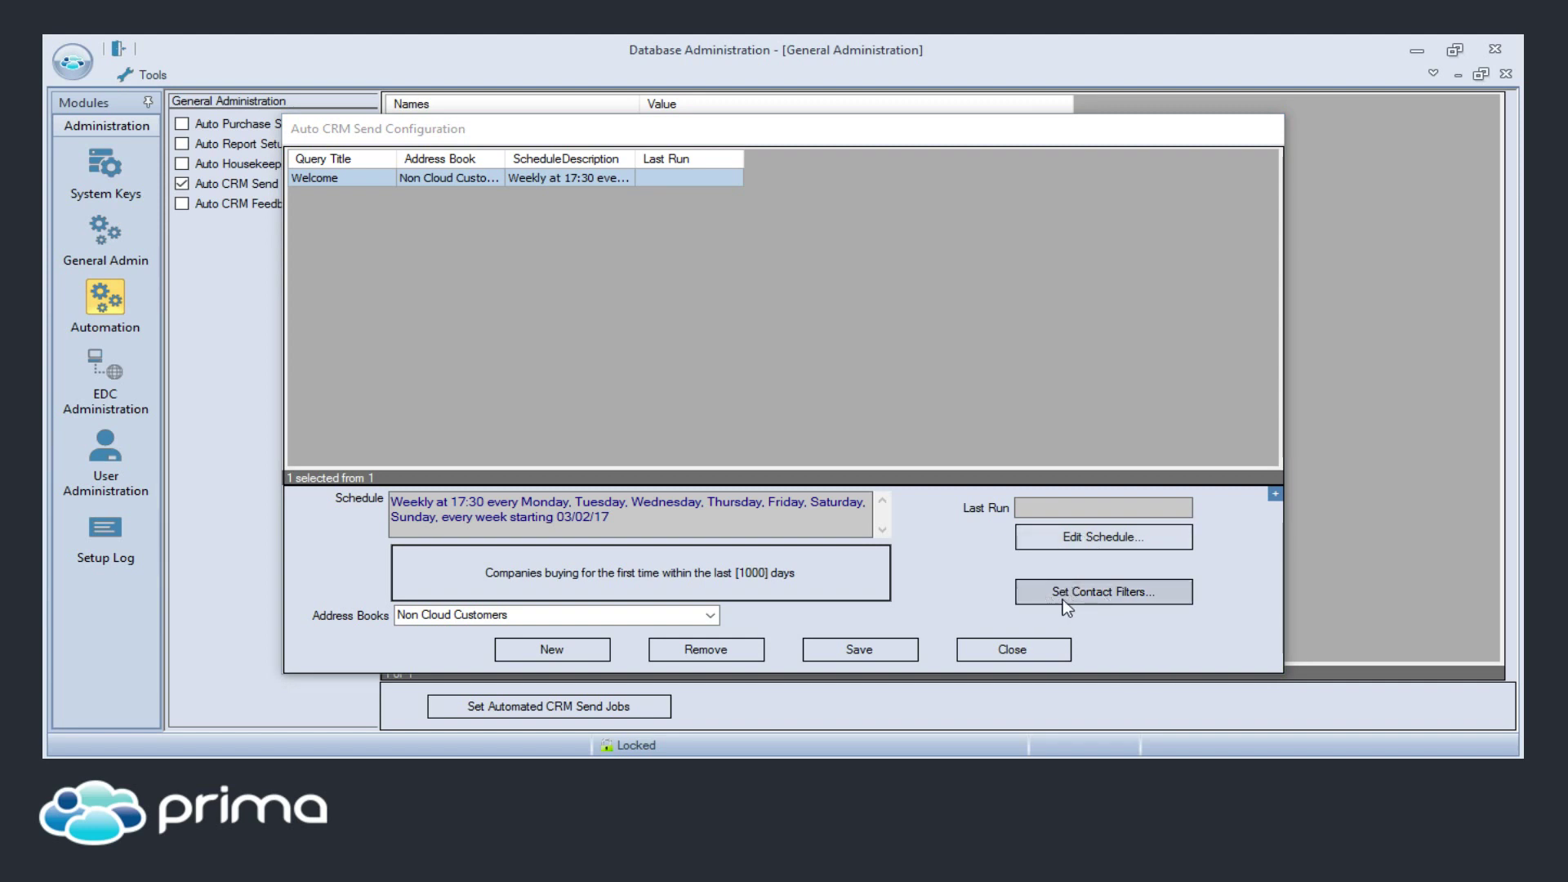
pyautogui.click(1091, 595)
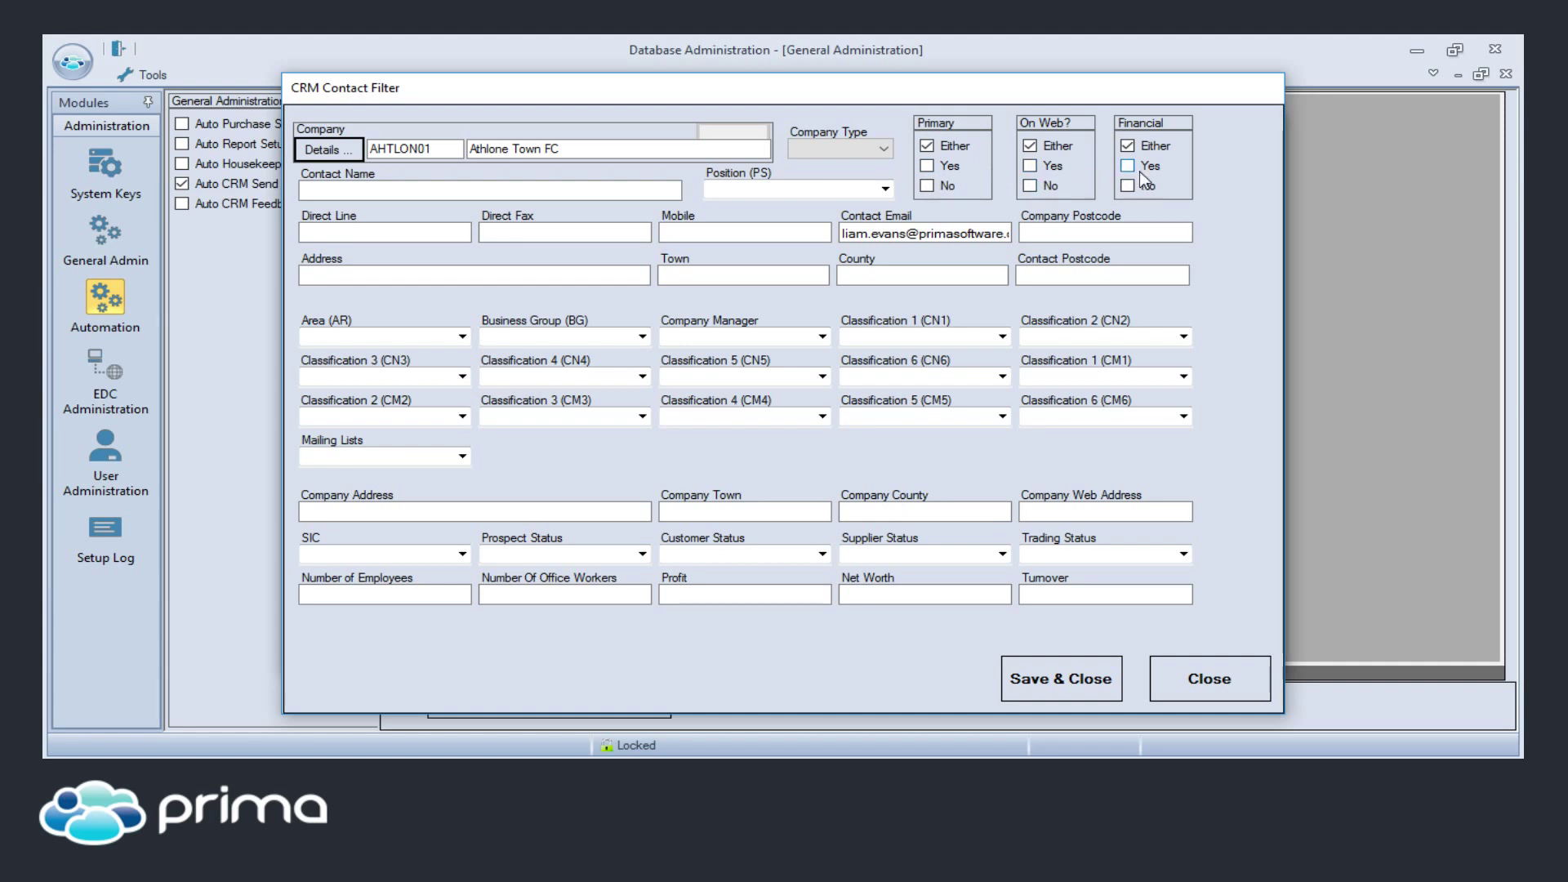
pyautogui.click(1003, 235)
pyautogui.click(1074, 683)
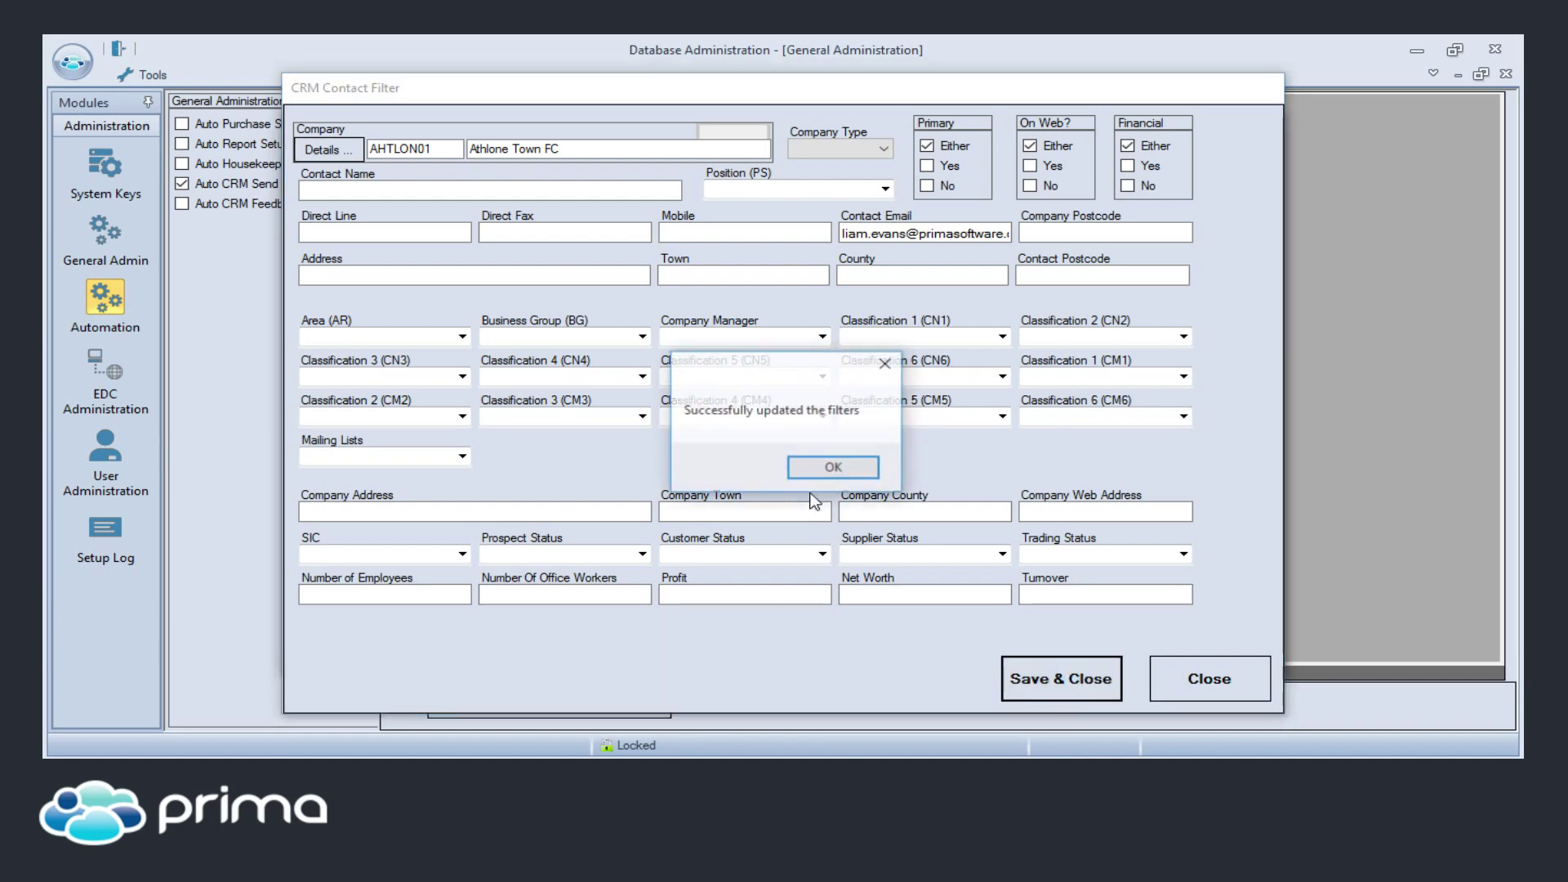
pyautogui.click(829, 465)
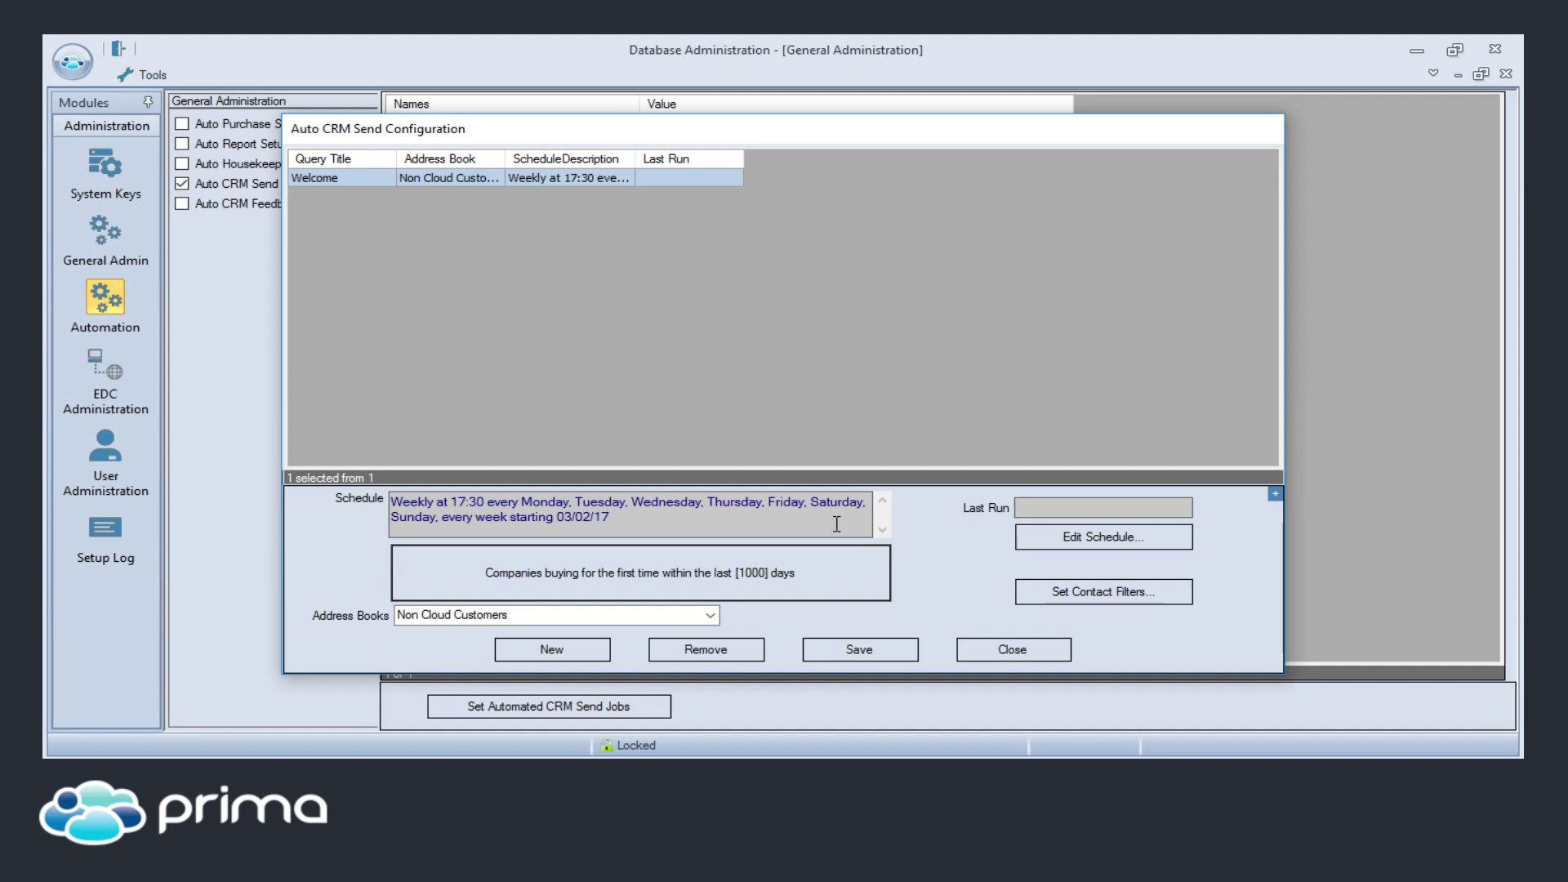
pyautogui.click(1007, 652)
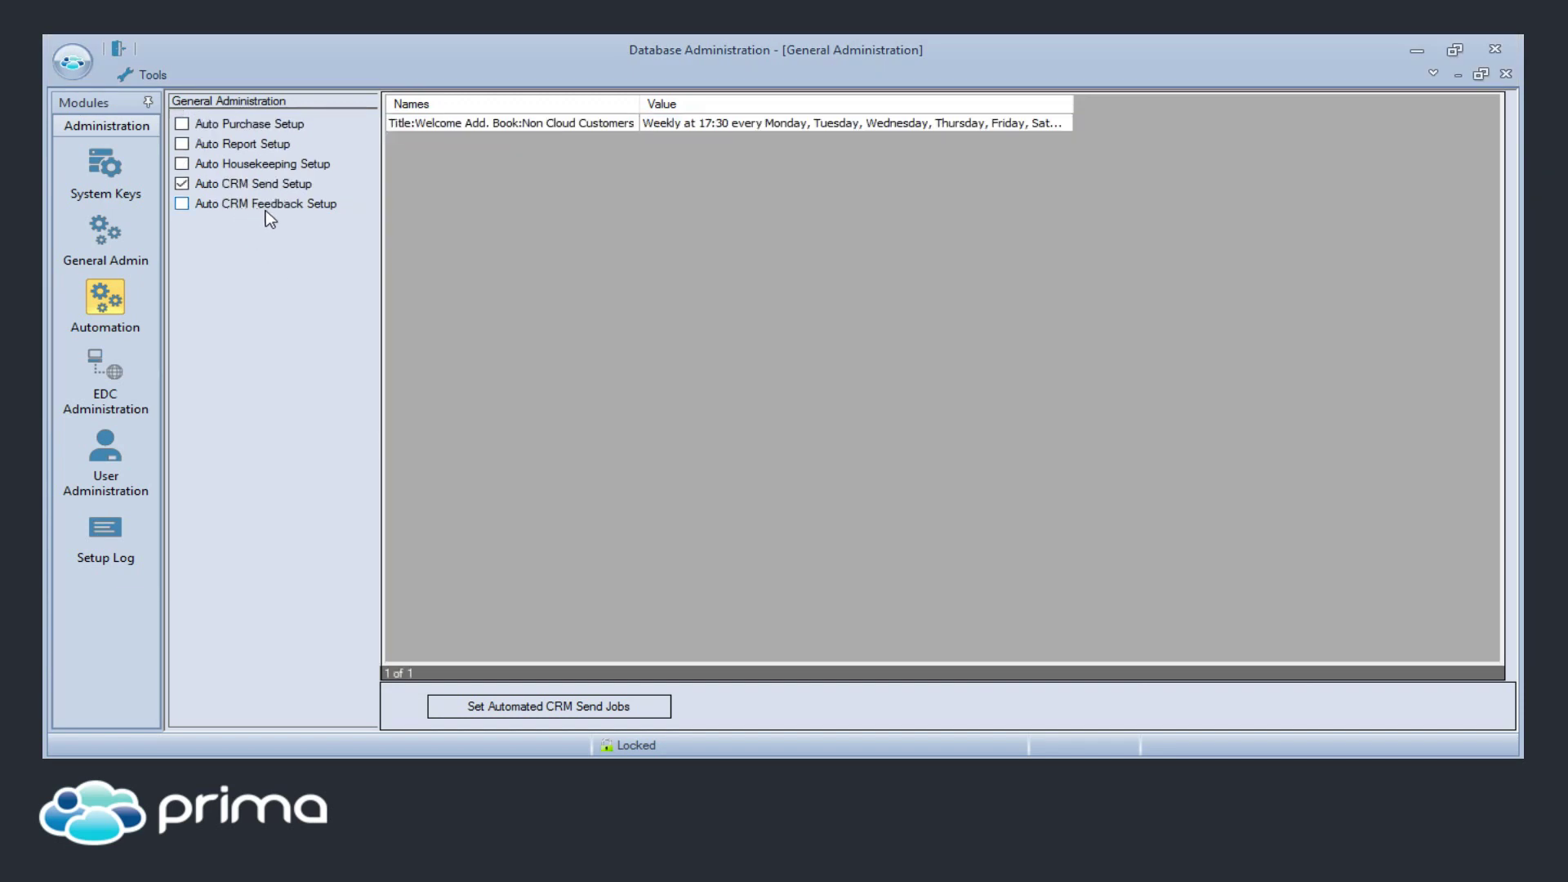
# Step: Examine the feedback types offered for the Campaign Clicks automated CRM feedback job, and return to the Journals Lookup
pyautogui.click(183, 204)
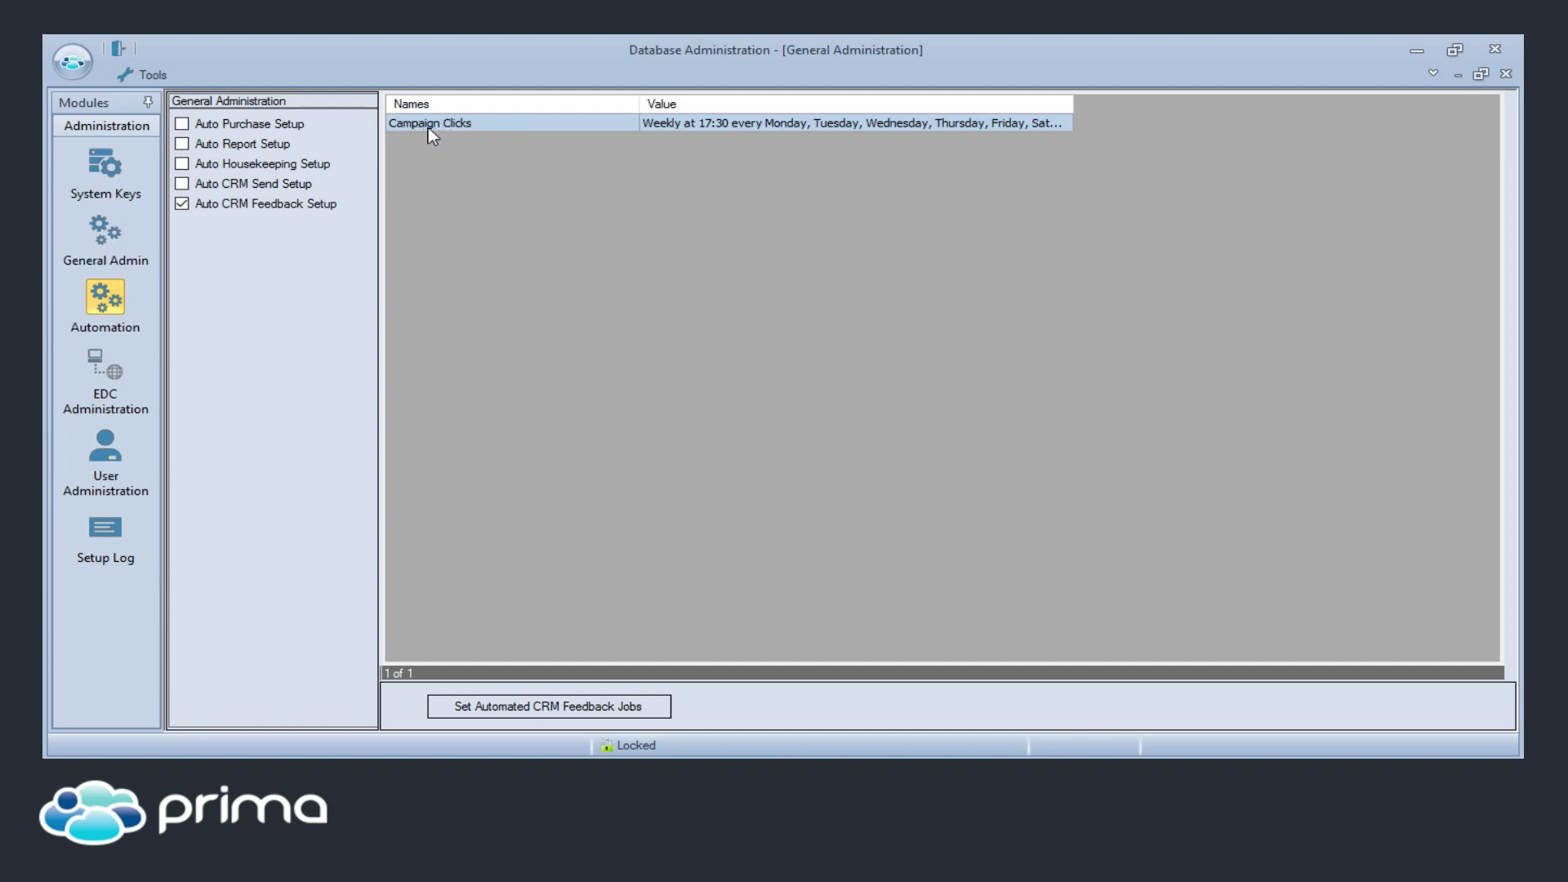
pyautogui.click(482, 704)
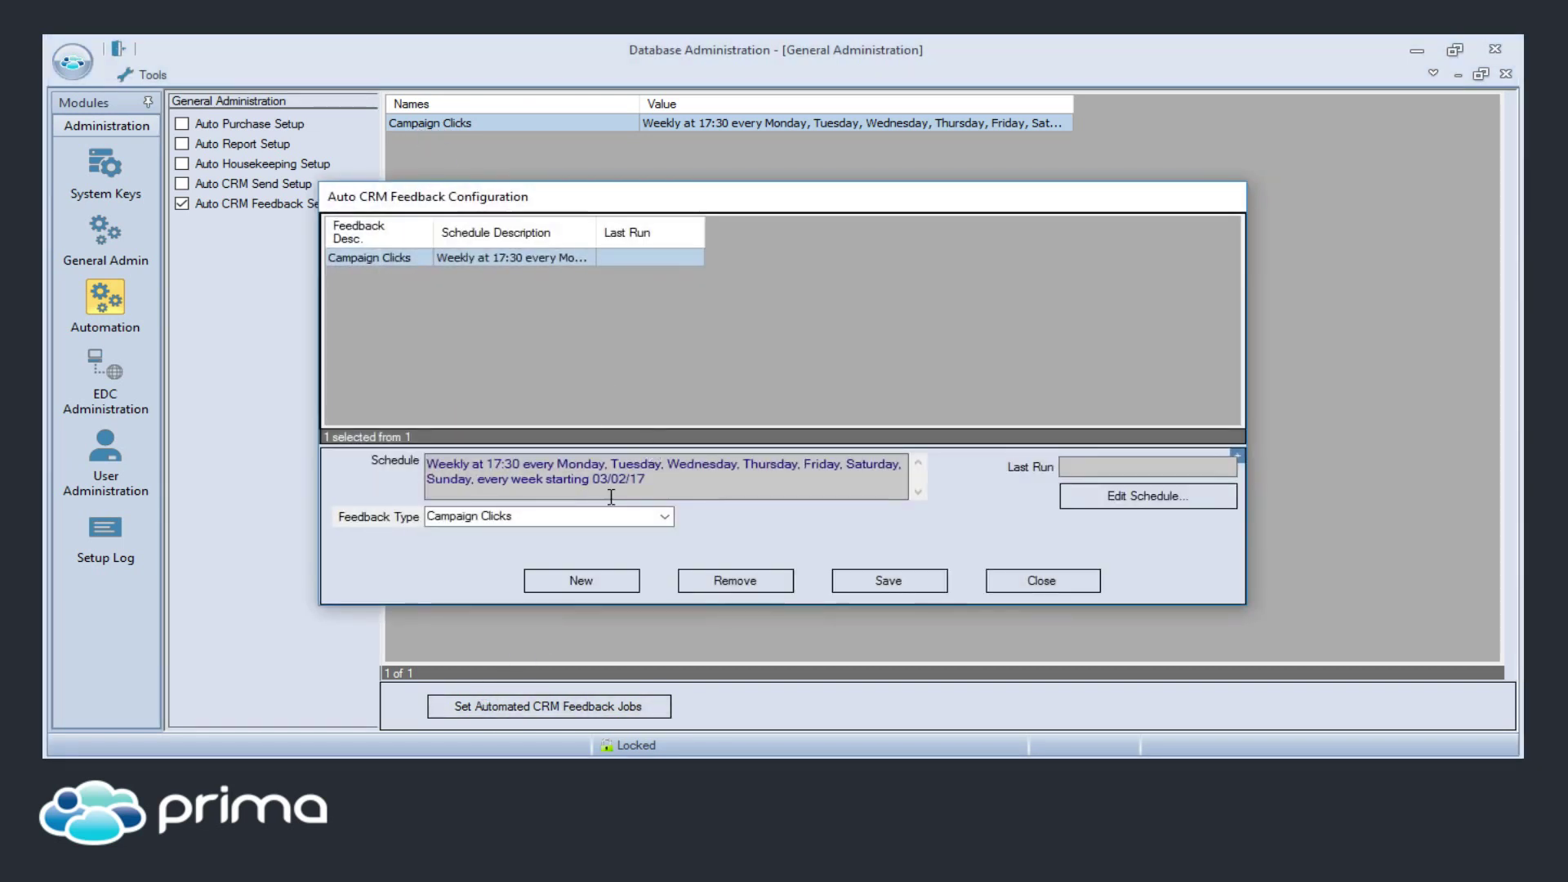
pyautogui.click(665, 517)
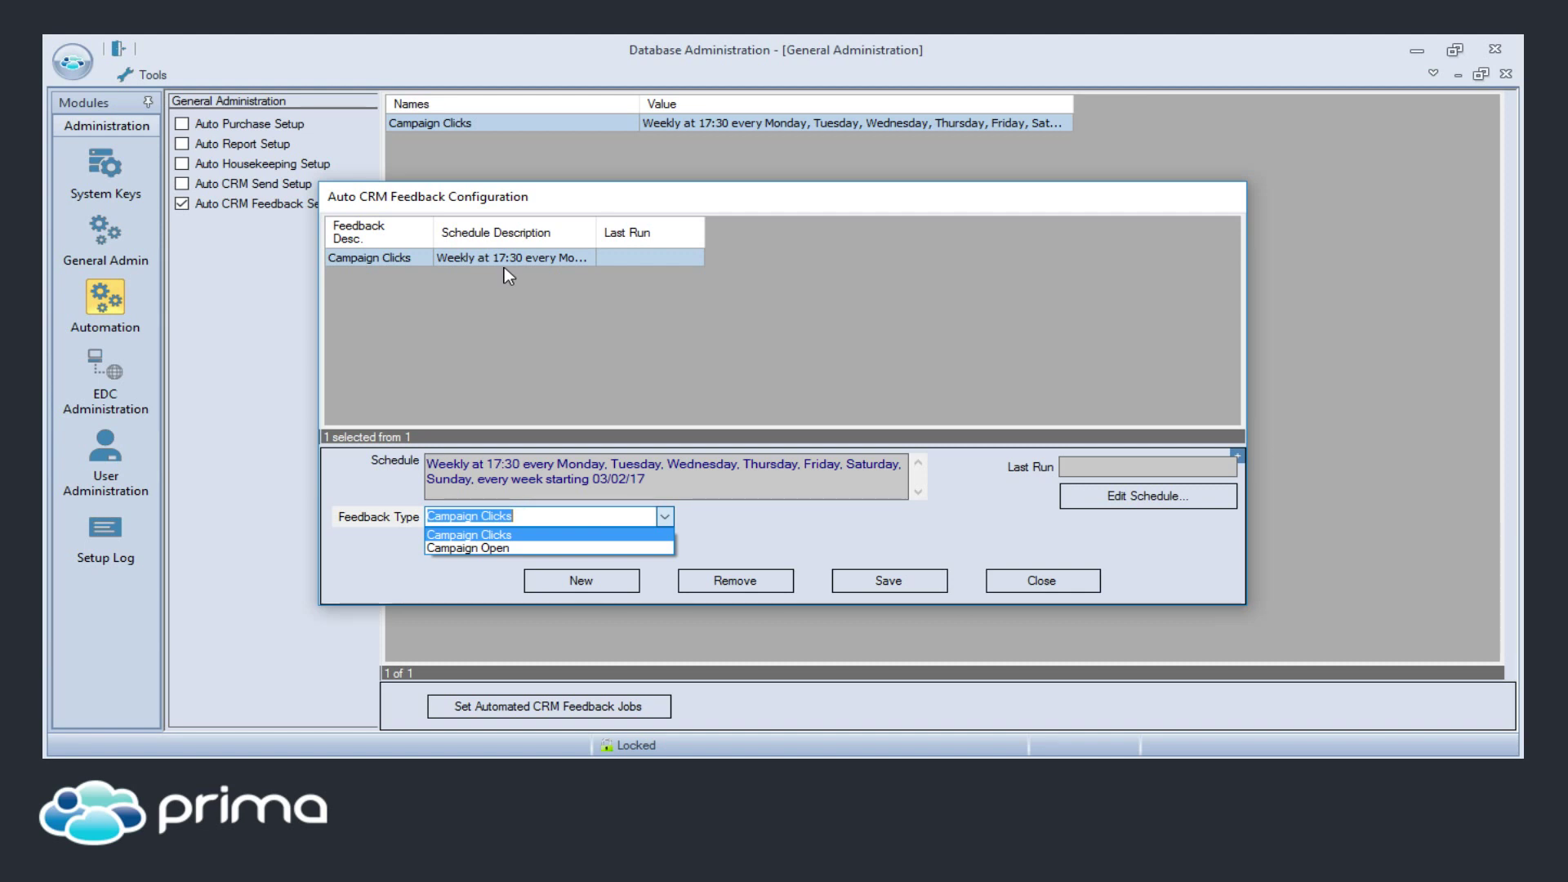
pyautogui.click(1053, 583)
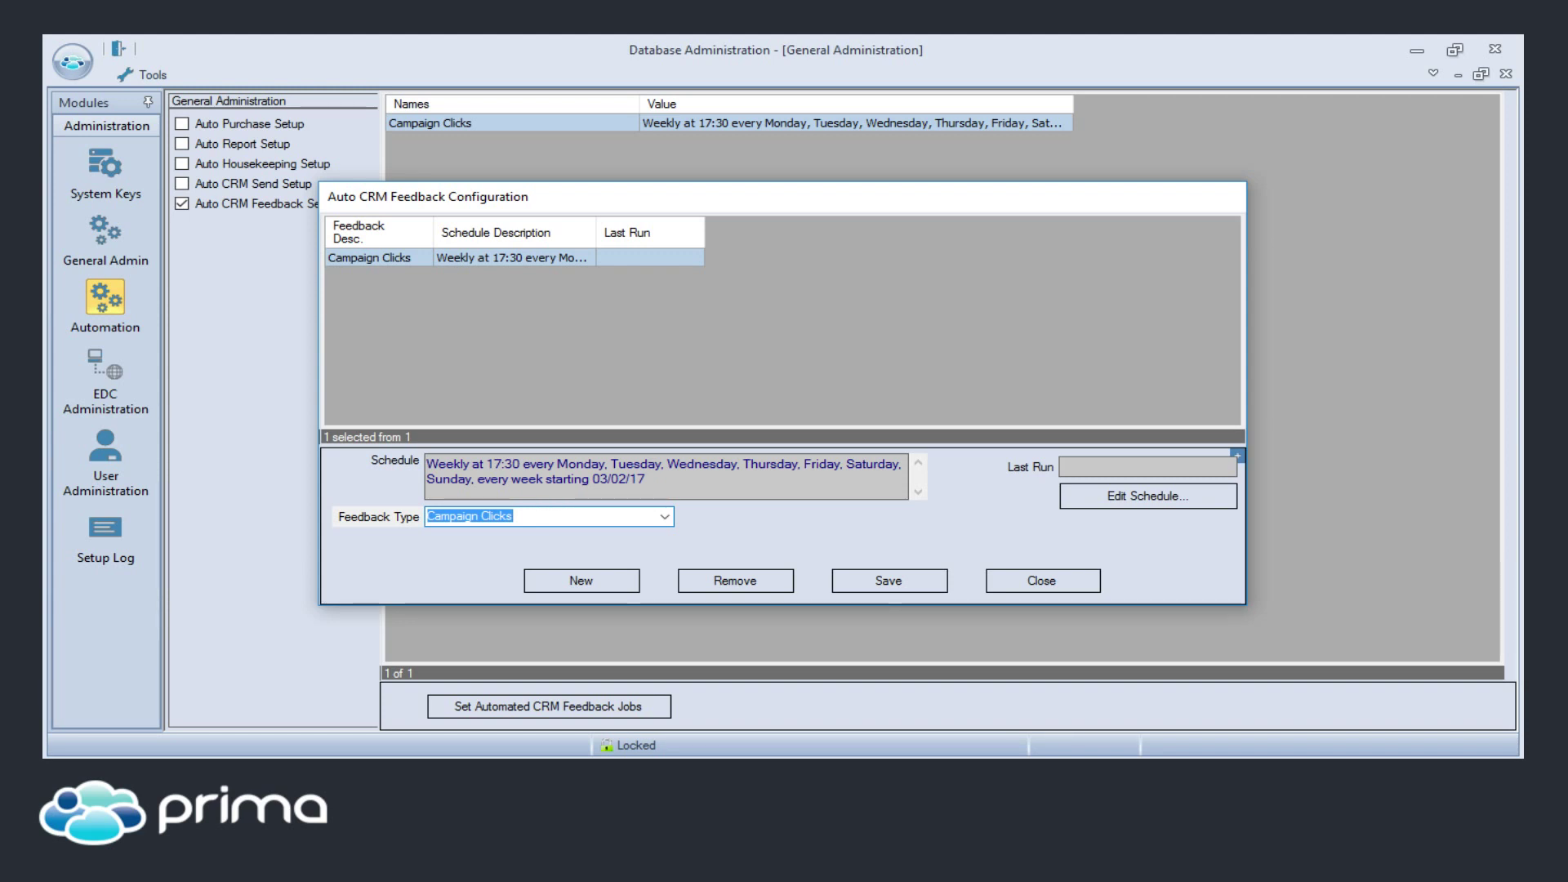
pyautogui.click(1038, 578)
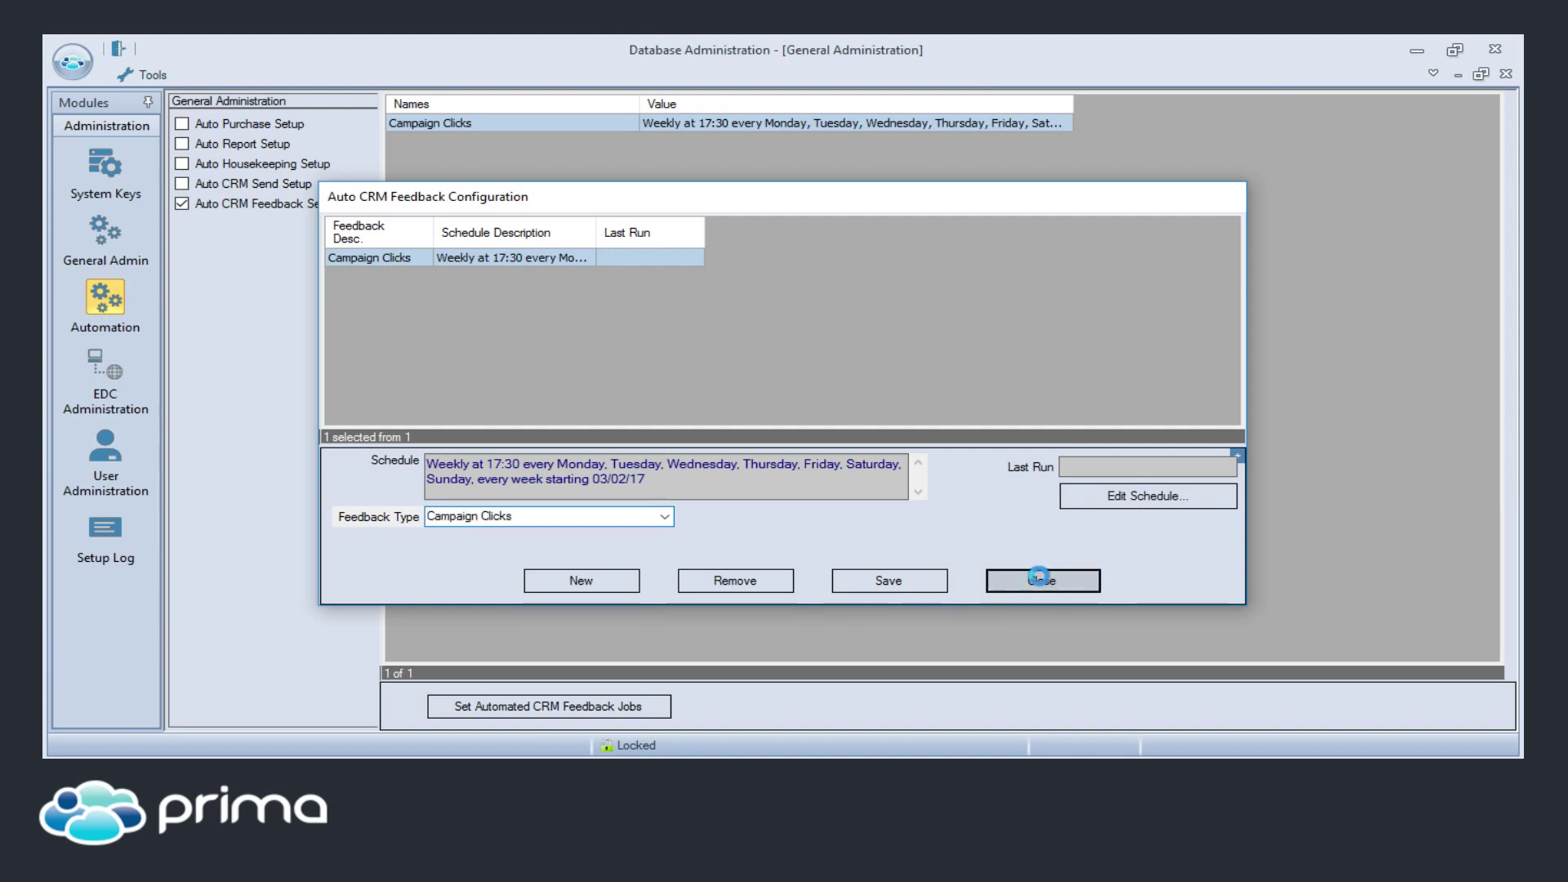
pyautogui.moveTo(1035, 782)
pyautogui.click(1135, 714)
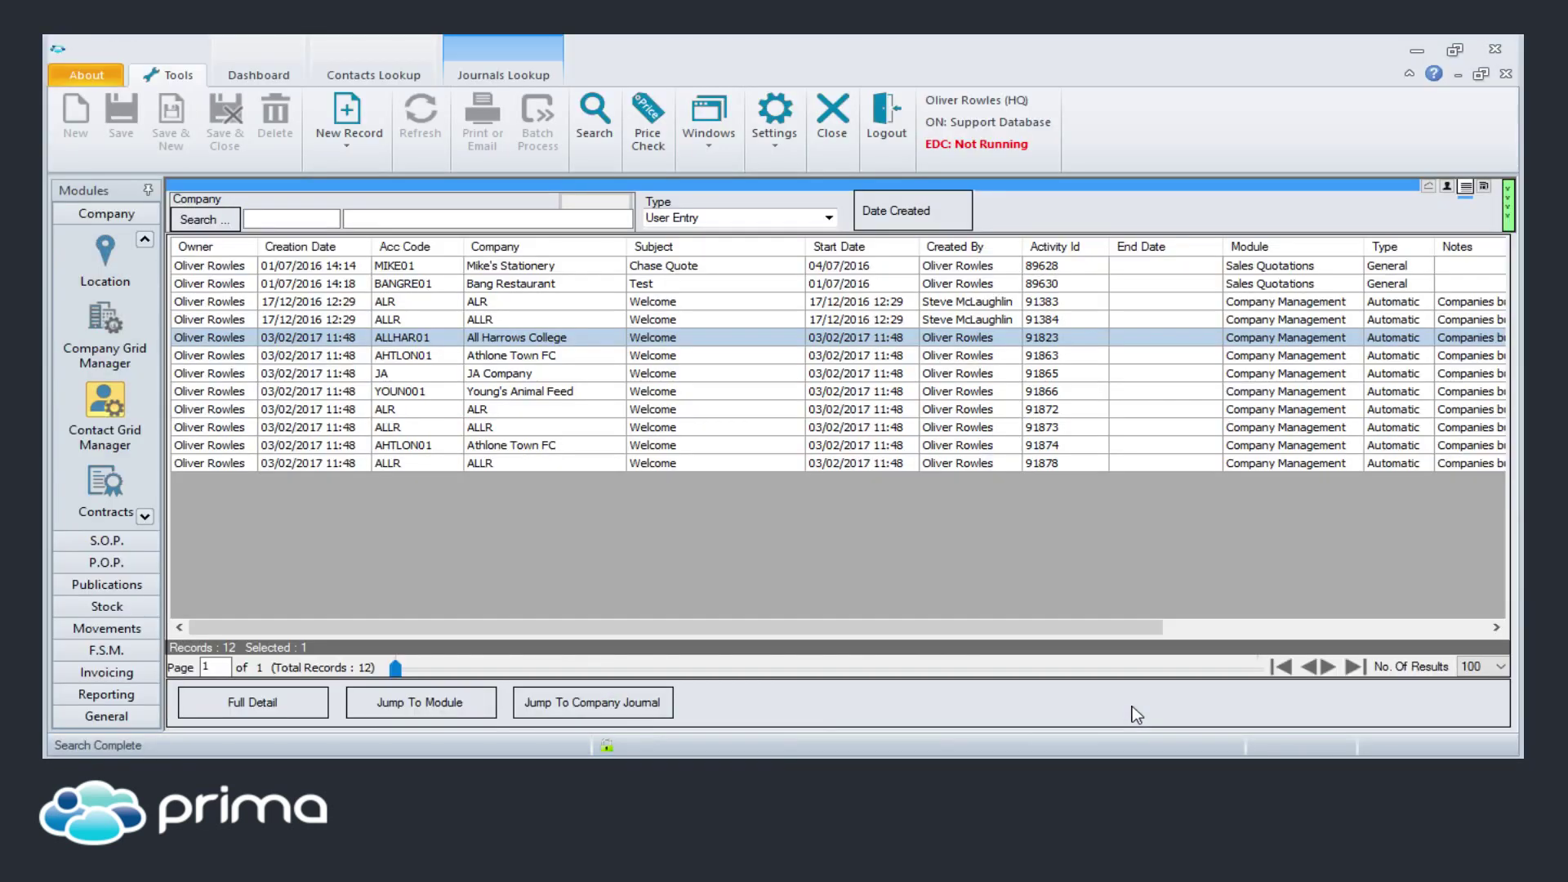